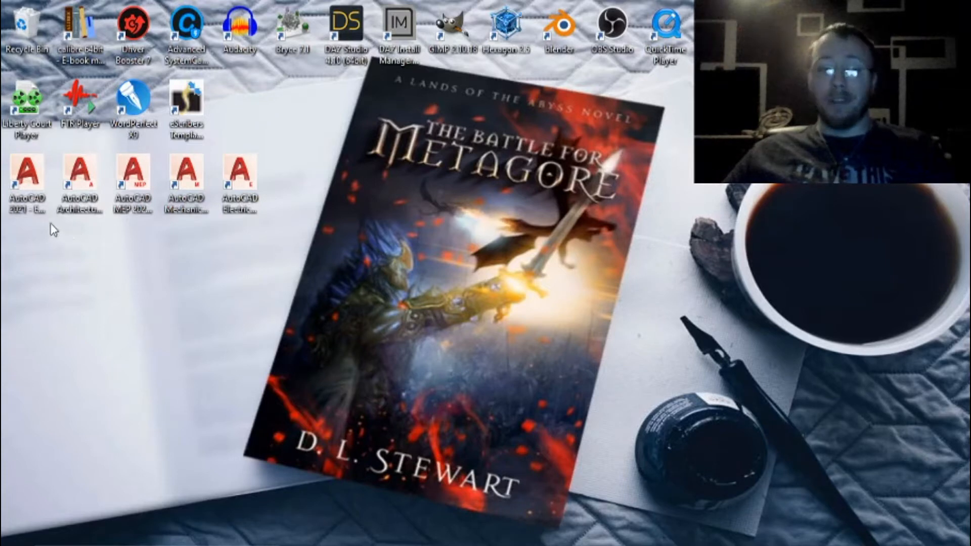
click(27, 189)
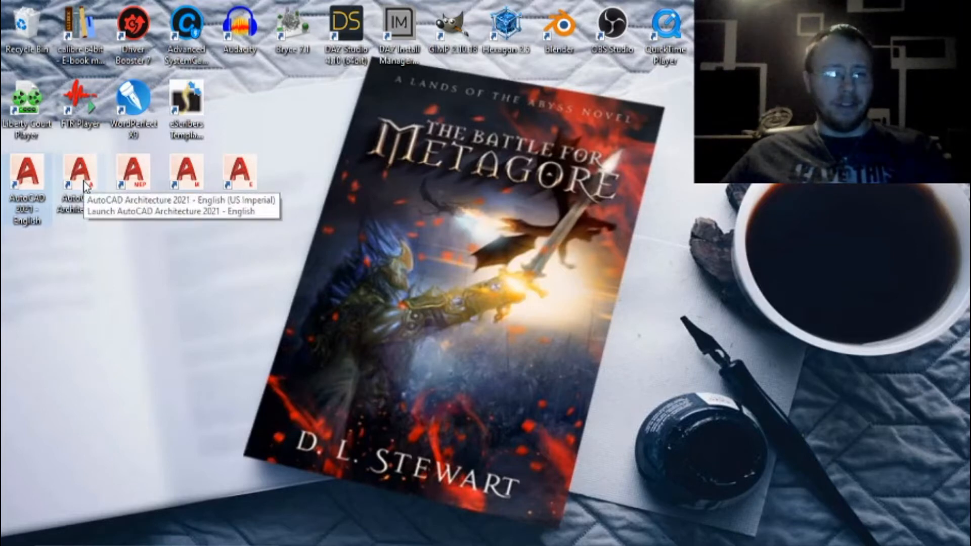
click(86, 204)
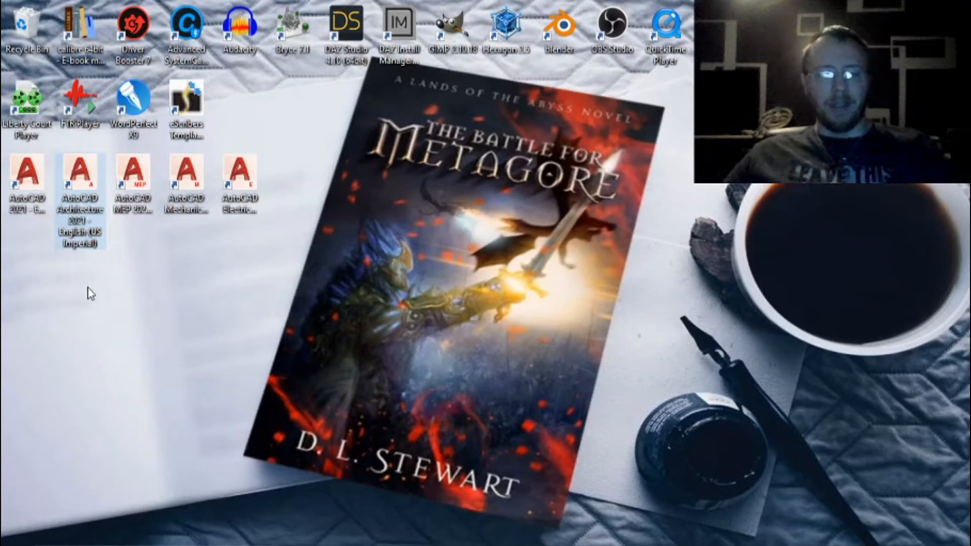
click(133, 203)
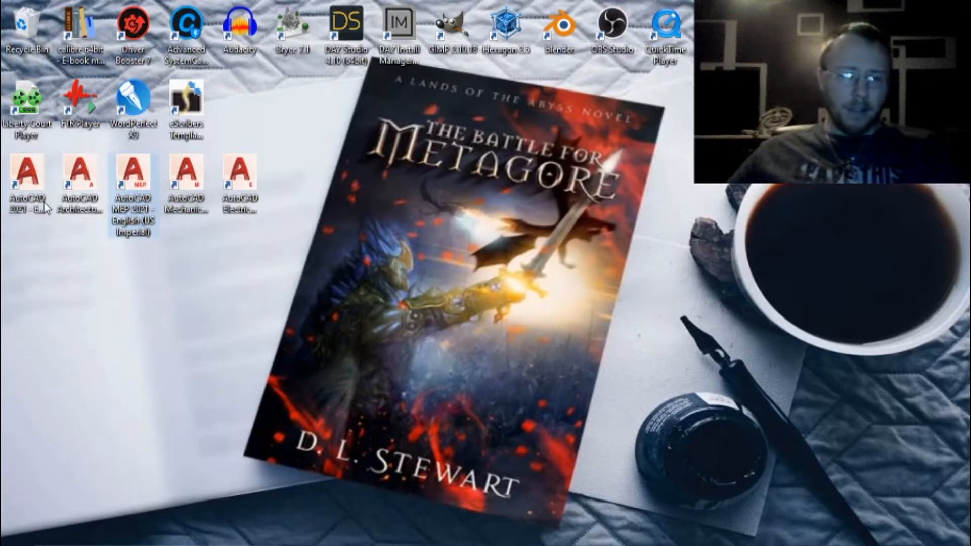
click(191, 196)
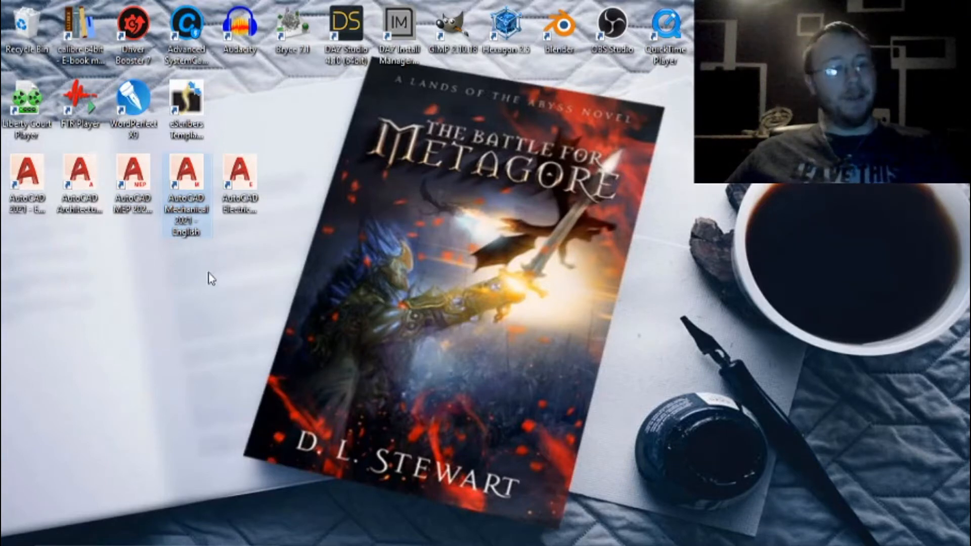
click(182, 236)
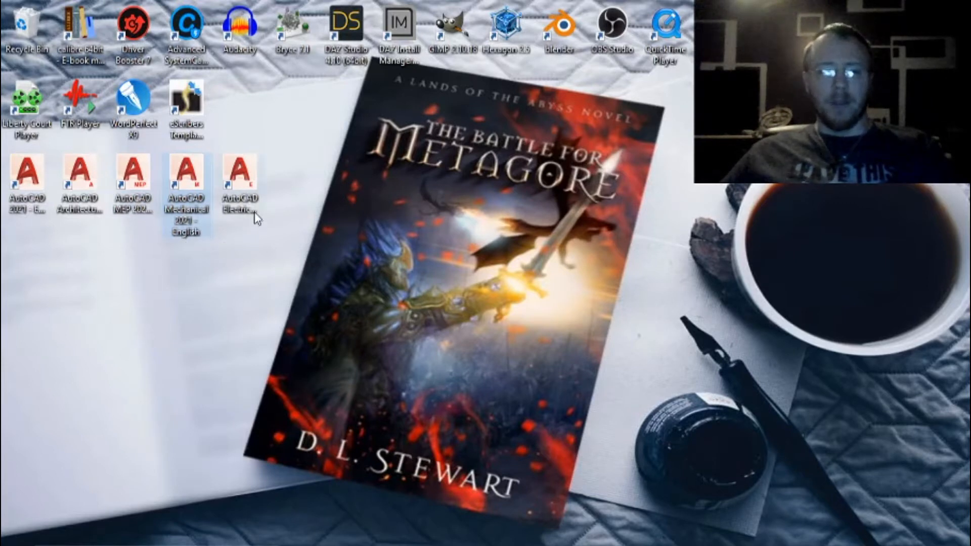
click(253, 195)
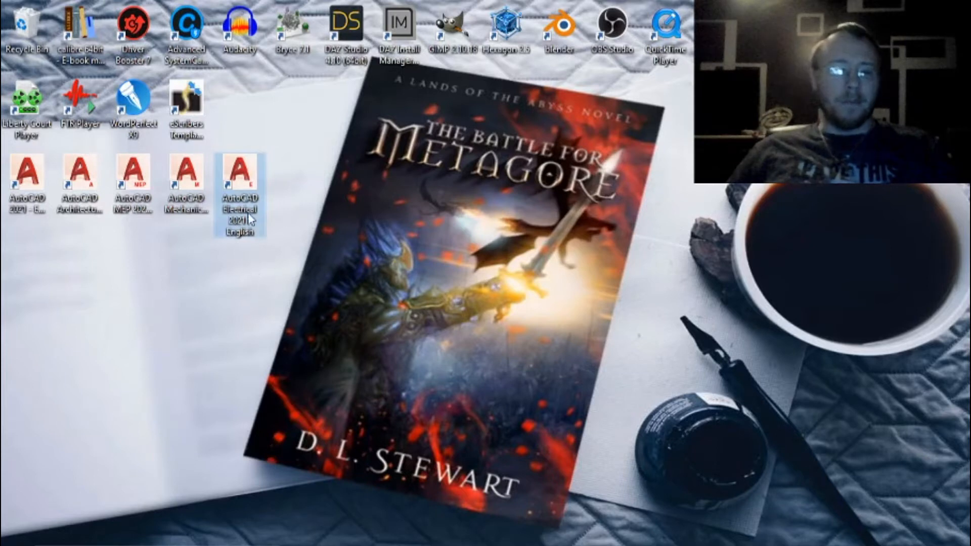
click(286, 237)
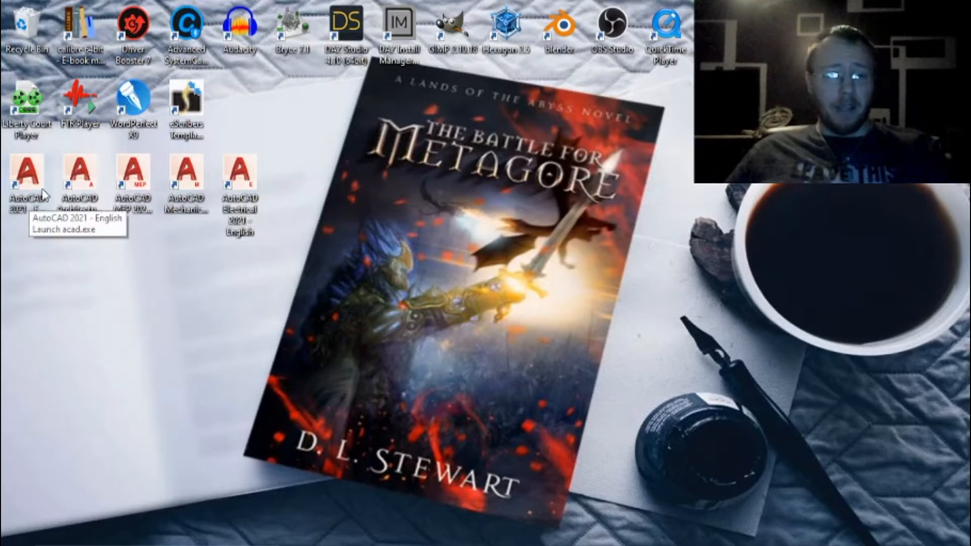
Launch AutoCAD Architecture 2021 from the desktop and start a new drawing.
click(75, 187)
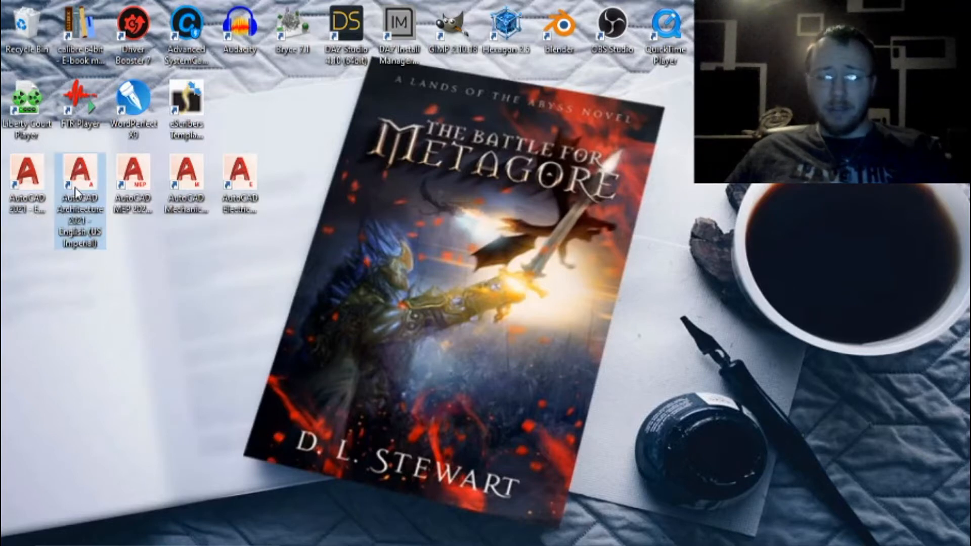
double_click(75, 187)
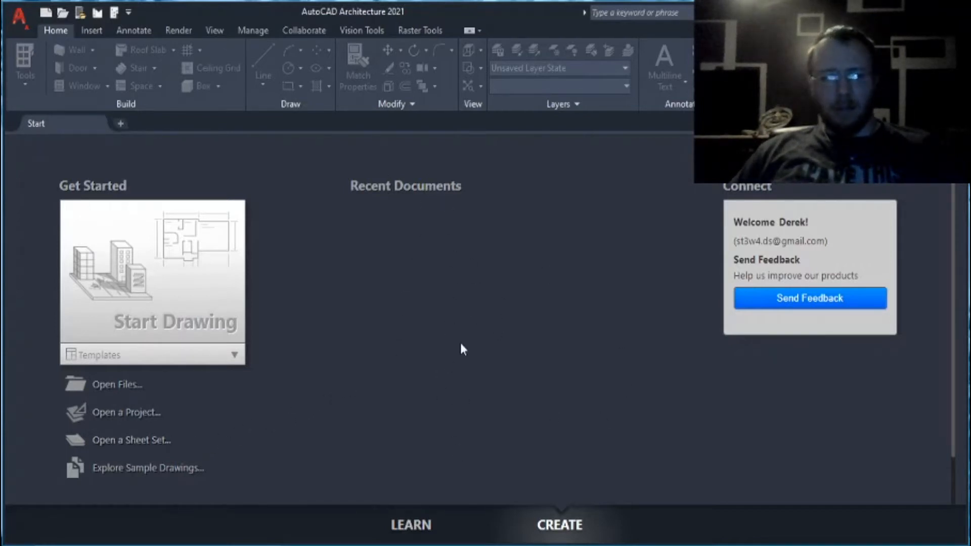
click(235, 356)
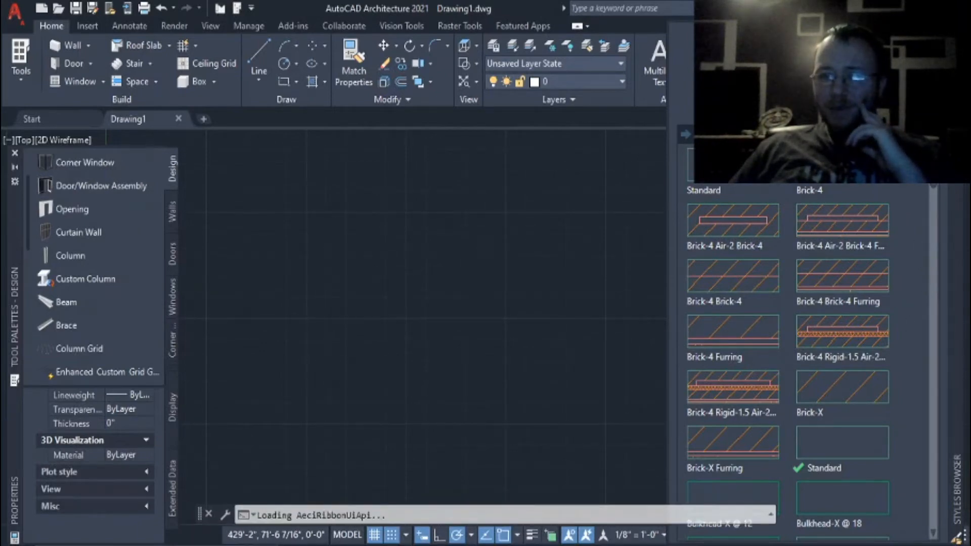
Close the Styles Browser and dock the command line below the drawing area.
scroll(912, 281, down, 3)
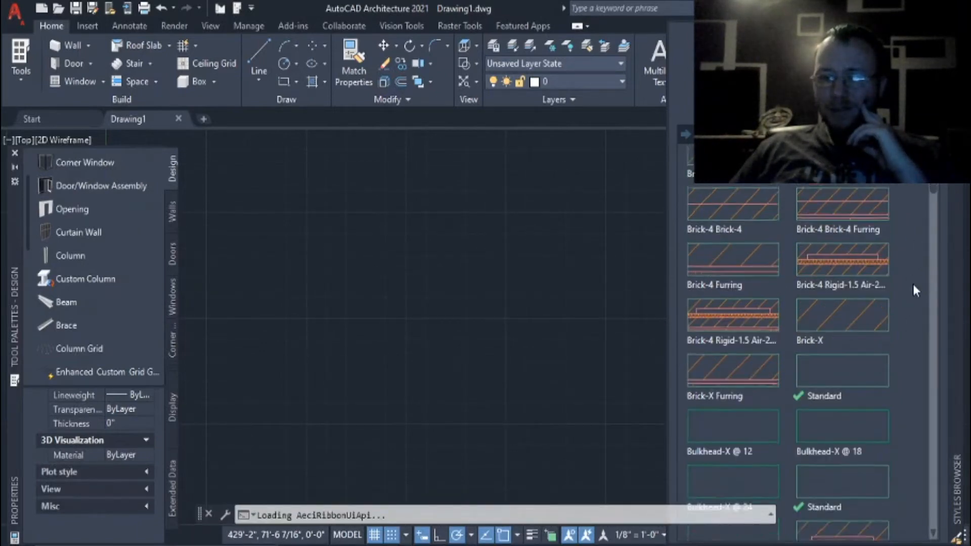
scroll(914, 290, up, 3)
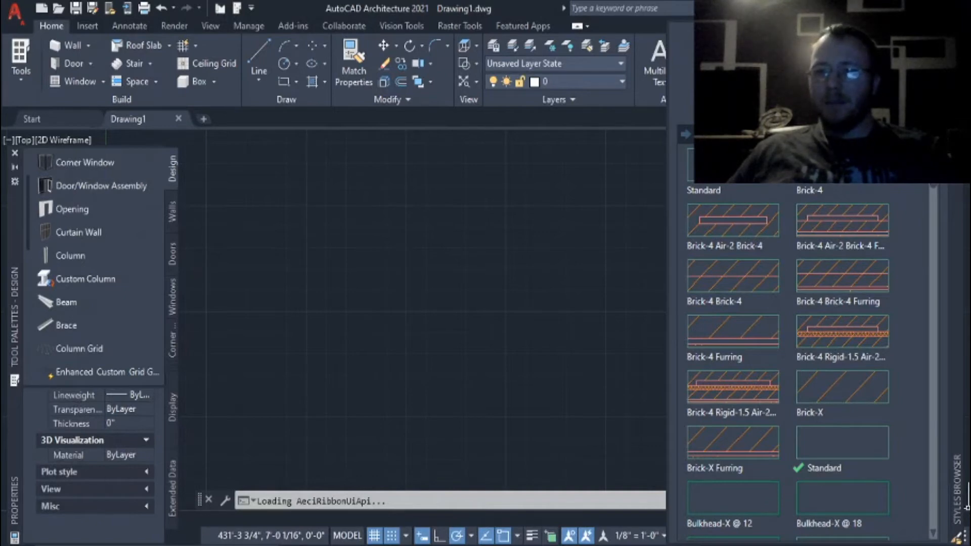
click(956, 27)
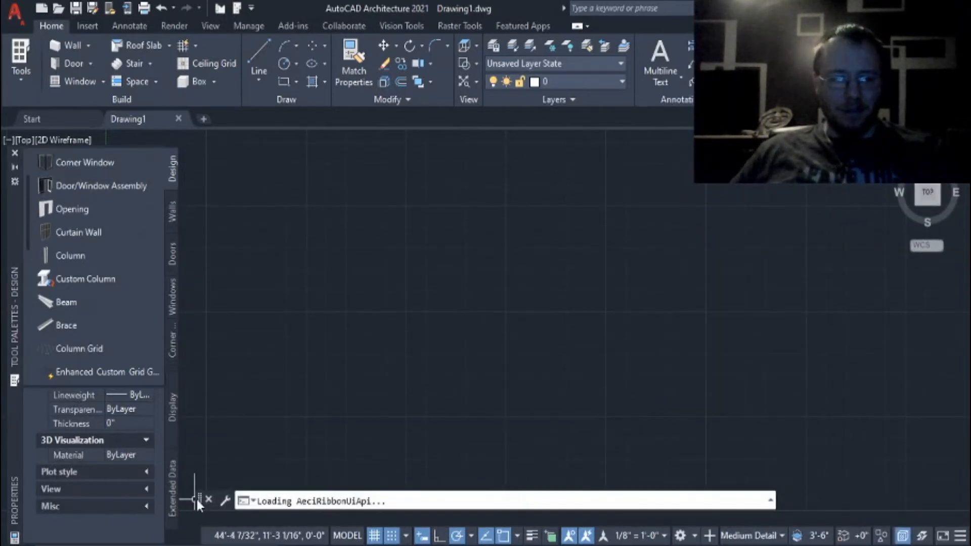
drag(198, 497, 203, 542)
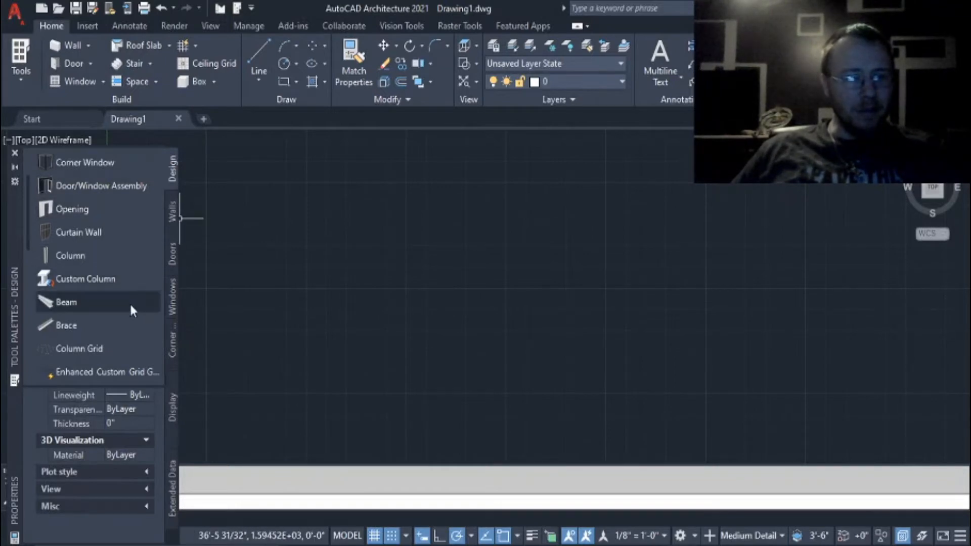
Look through the building component tools in the Design tool palette.
scroll(131, 278, down, 4)
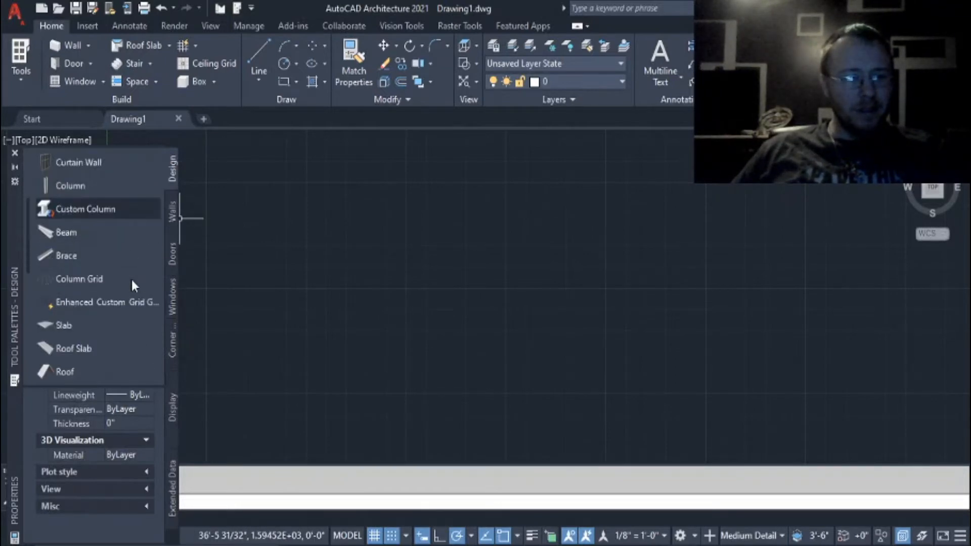
scroll(129, 281, down, 2)
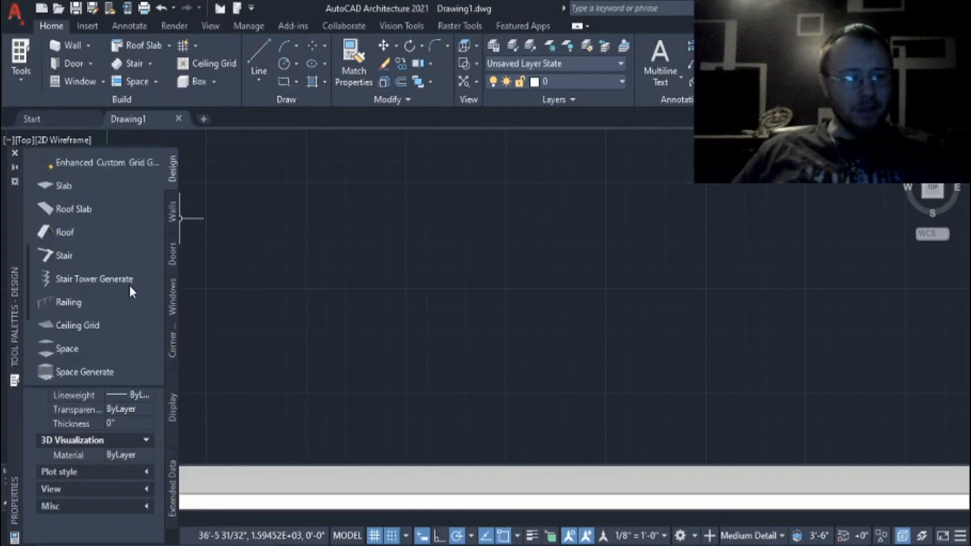
scroll(130, 288, down, 2)
scroll(130, 289, down, 2)
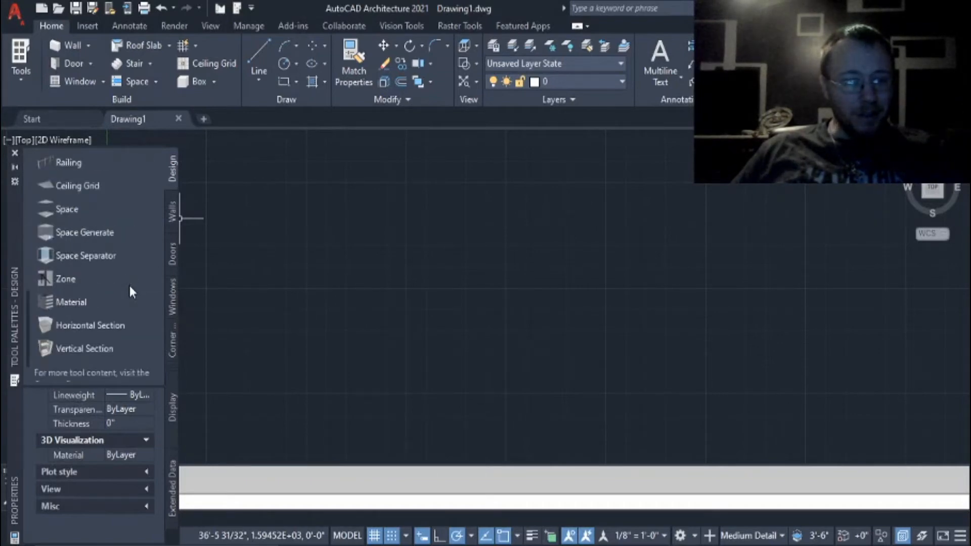
scroll(131, 289, down, 2)
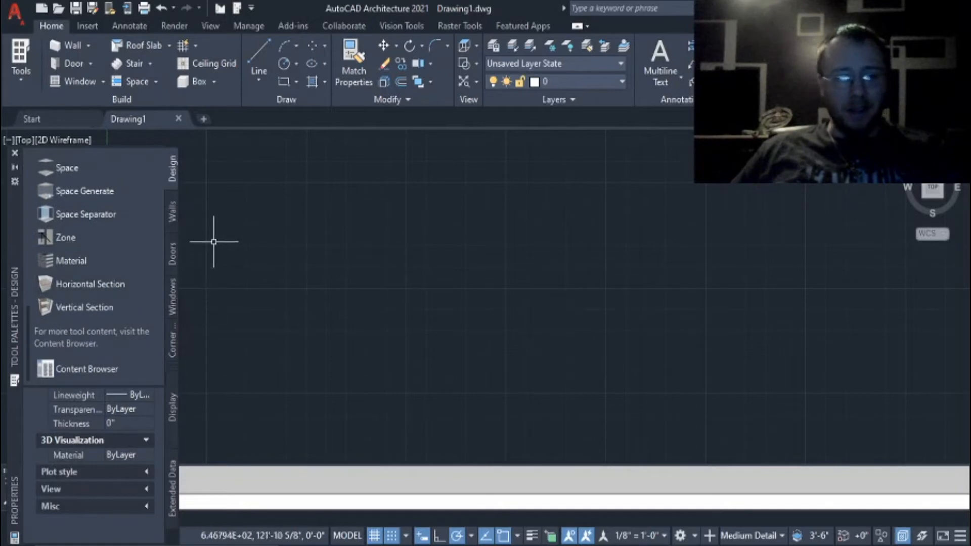
Draw a horizontal Brick-4 Brick-4 wall about 65' long in the empty drawing.
click(172, 211)
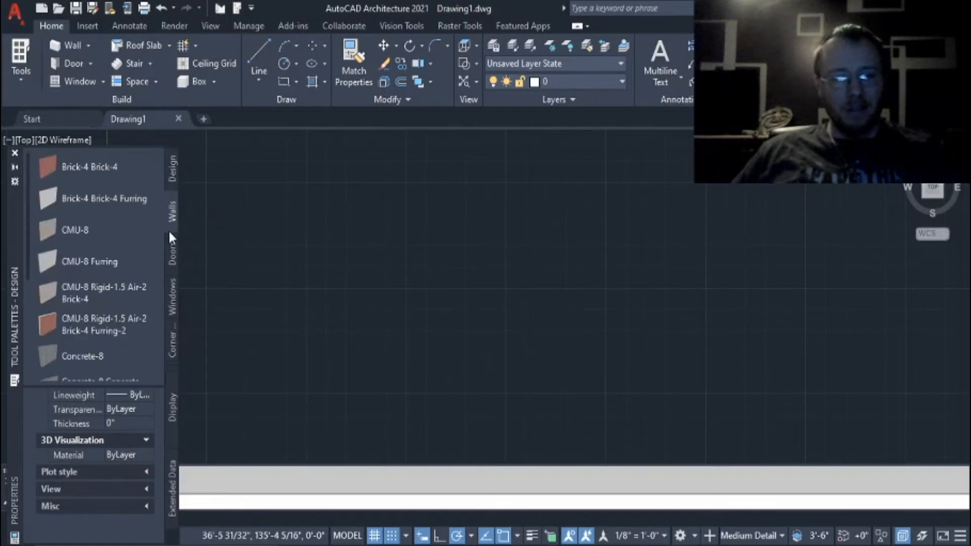
scroll(135, 266, down, 3)
scroll(136, 266, up, 3)
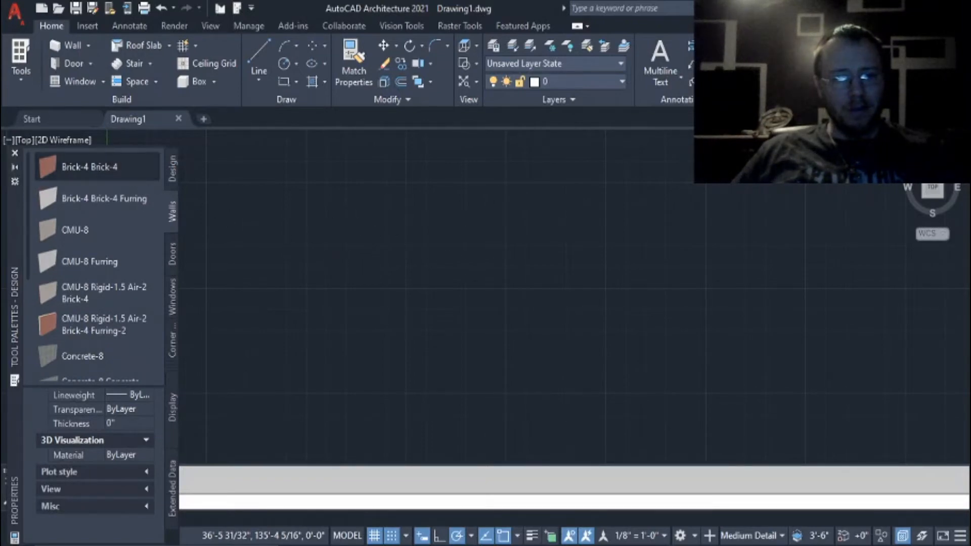
click(350, 214)
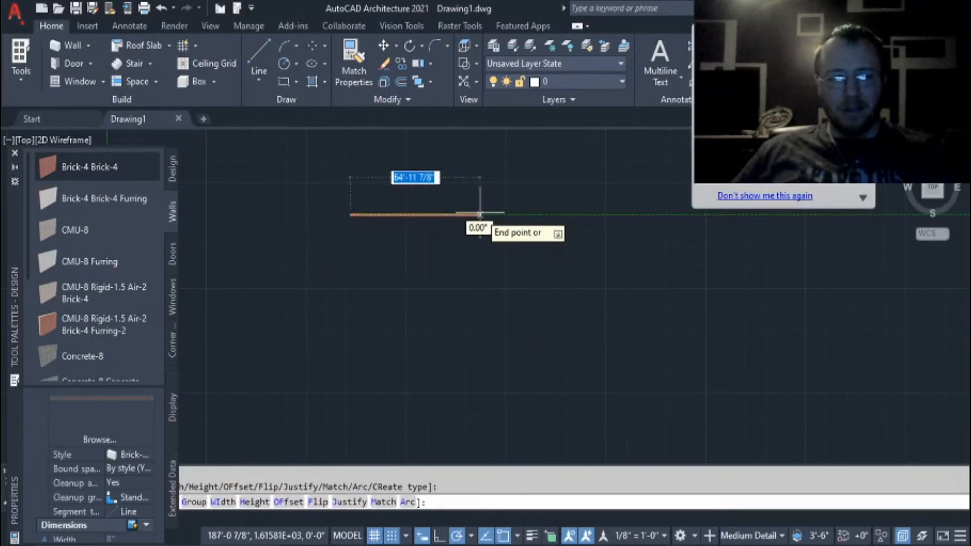
click(479, 214)
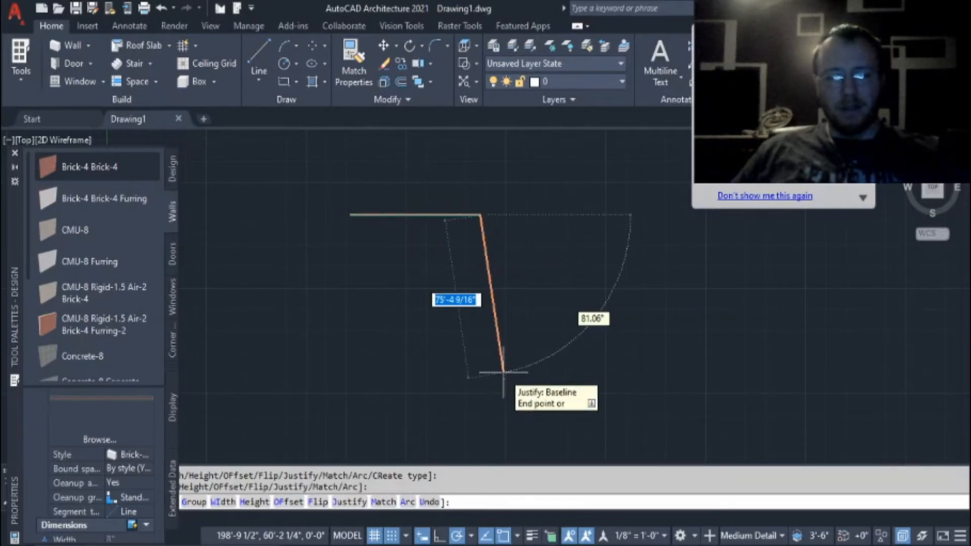
key(Escape)
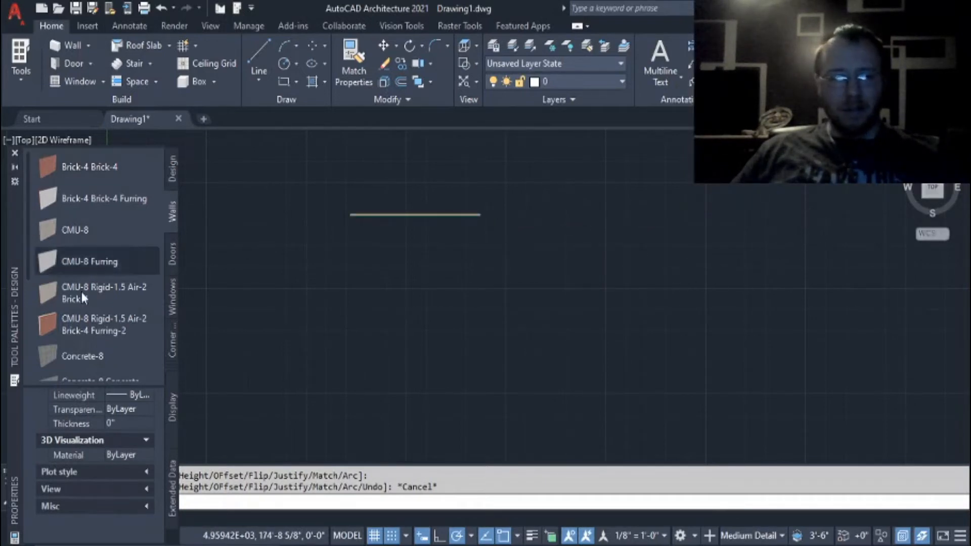
Show the Doors tools and examine the brick wall in plan at different zoom levels.
click(174, 259)
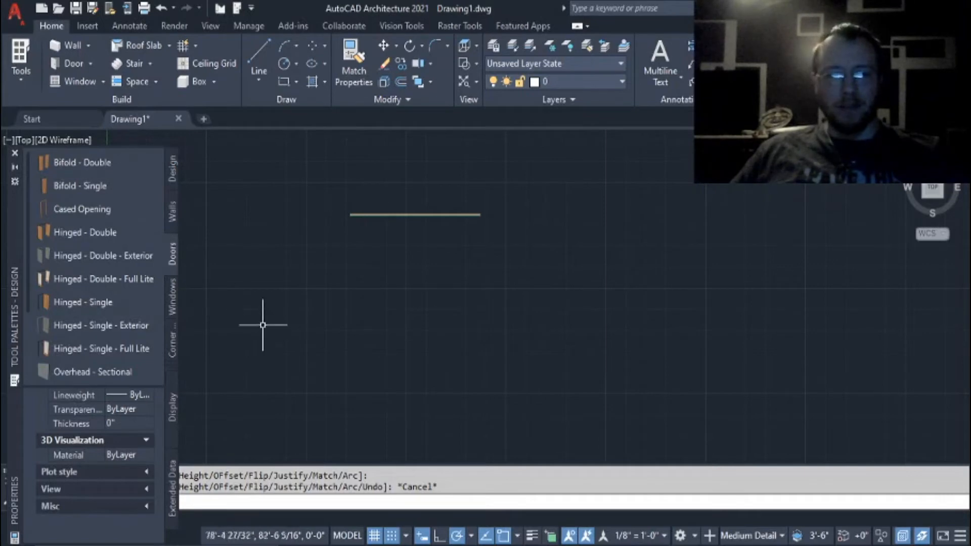
scroll(278, 300, down, 8)
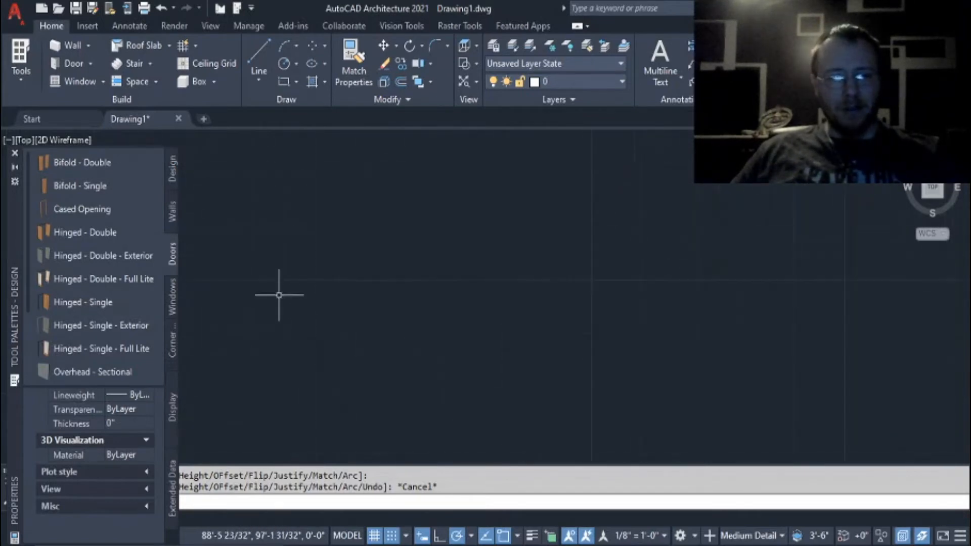
scroll(511, 222, up, 5)
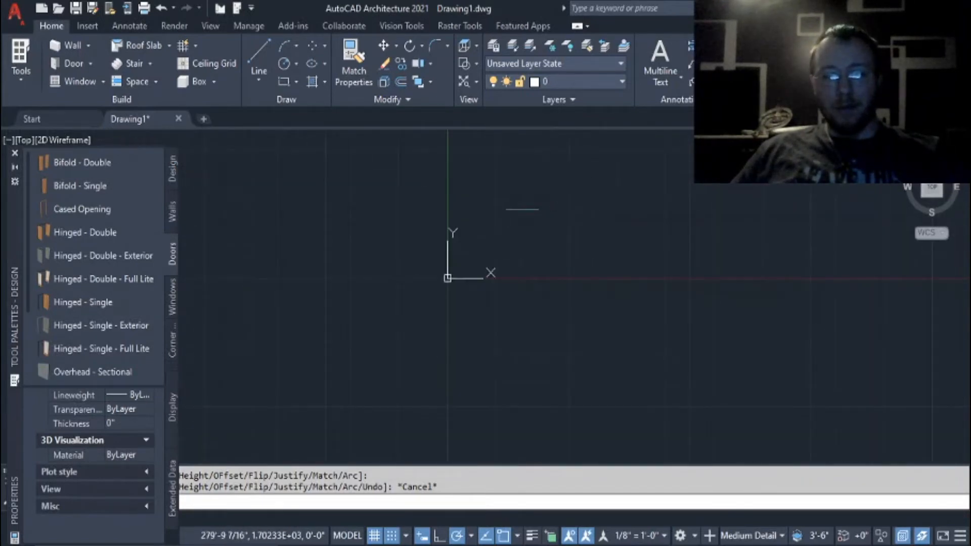
click(583, 207)
drag(566, 222, 561, 235)
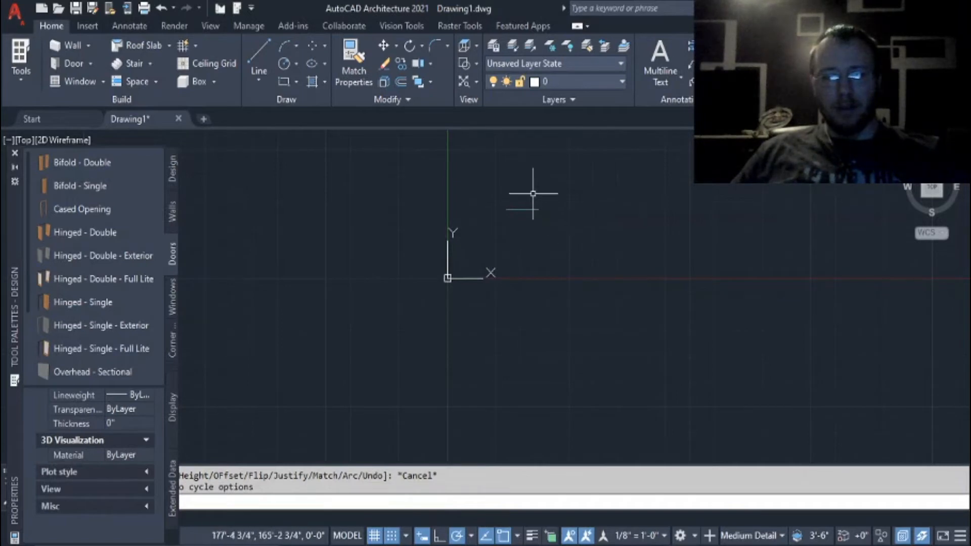
mouse_move(533, 193)
middle_down()
mouse_move(486, 243)
mouse_move(526, 250)
mouse_move(581, 340)
mouse_move(436, 288)
mouse_move(479, 256)
middle_up()
scroll(479, 257, down, 6)
scroll(466, 274, up, 9)
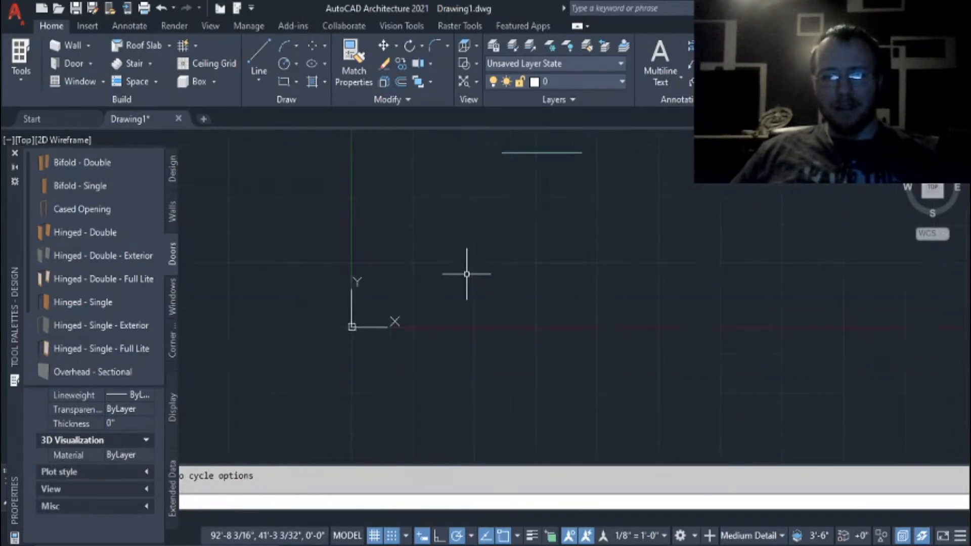
scroll(466, 273, down, 9)
scroll(468, 272, up, 9)
scroll(469, 274, down, 2)
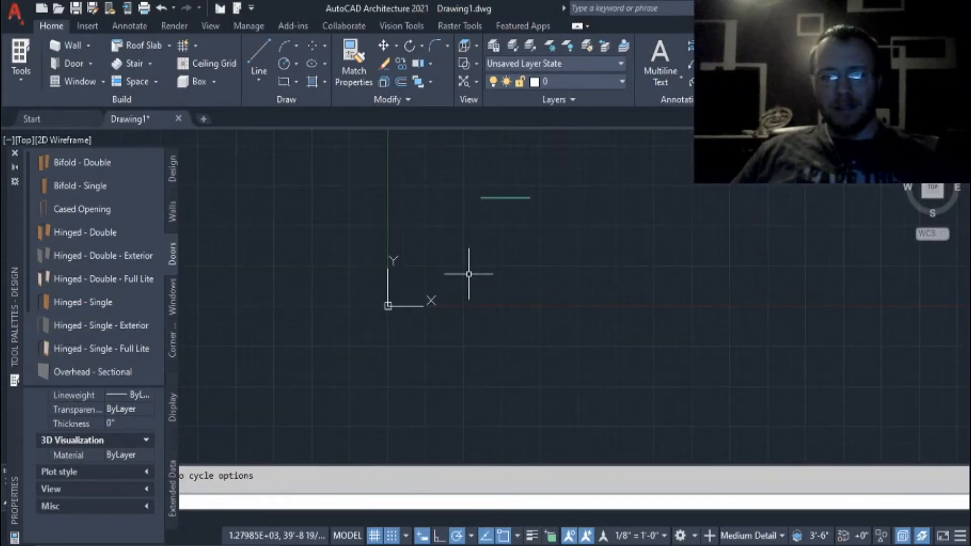
scroll(482, 246, down, 2)
middle_drag(501, 217, 459, 335)
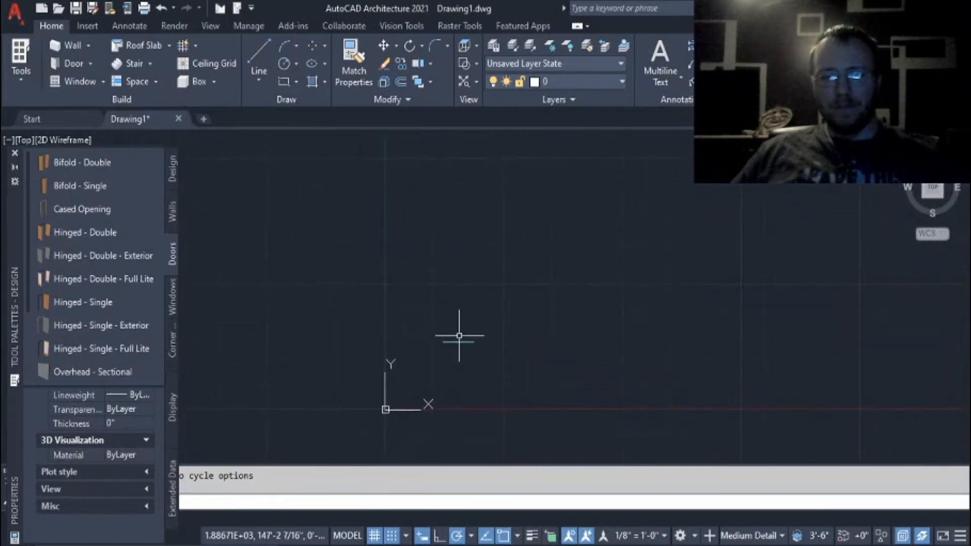
scroll(469, 396, up, 4)
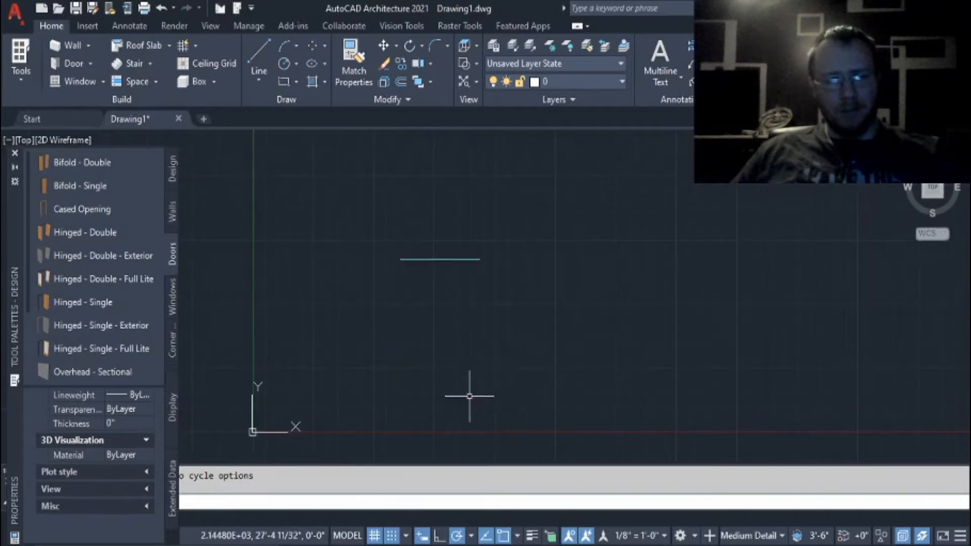
scroll(449, 308, up, 2)
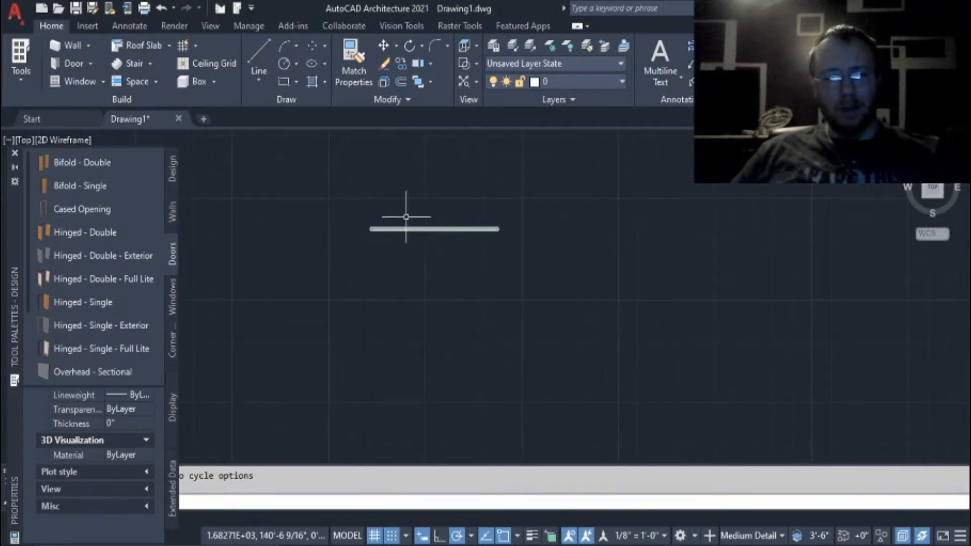
Select the whole brick wall to inspect its grips and properties, and clear the selection.
click(346, 186)
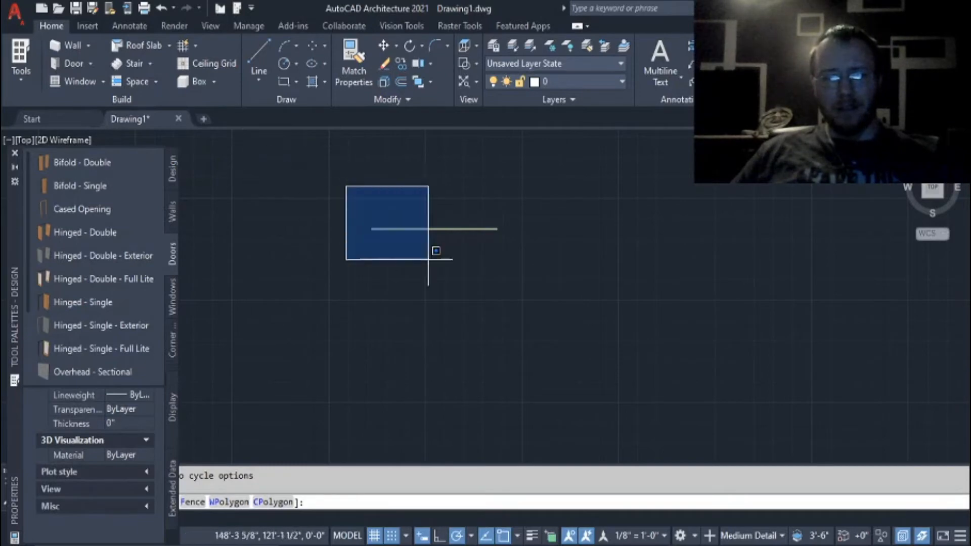
click(570, 314)
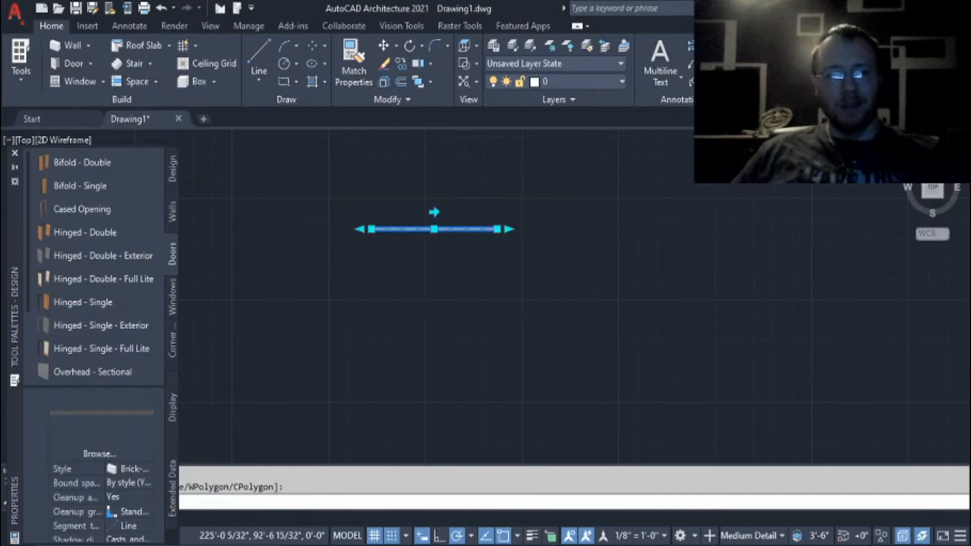
key(Escape)
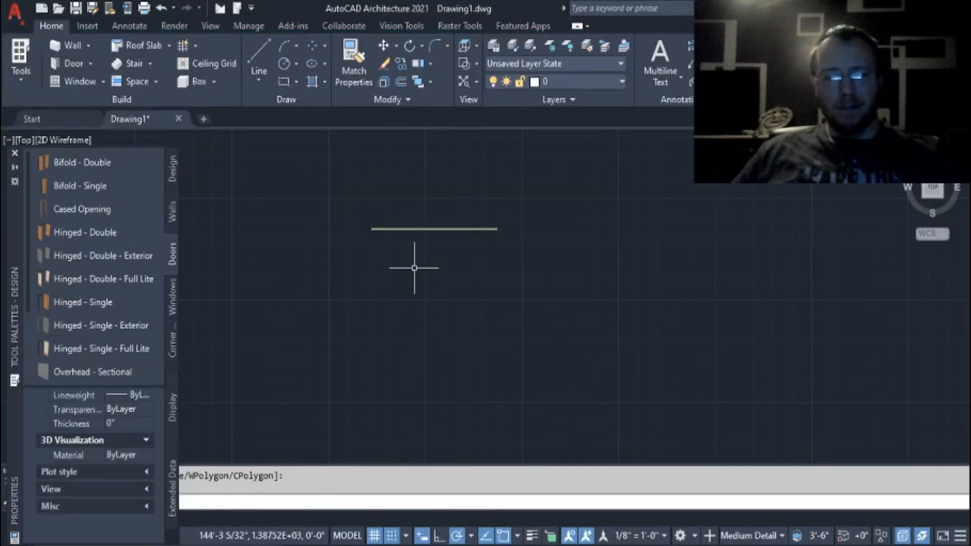
mouse_move(414, 268)
mouse_down()
mouse_move(447, 212)
mouse_move(487, 208)
mouse_move(501, 278)
mouse_move(486, 298)
mouse_move(505, 264)
mouse_move(524, 318)
mouse_move(618, 303)
mouse_move(595, 398)
mouse_move(473, 386)
mouse_move(412, 331)
mouse_move(390, 255)
mouse_move(486, 331)
mouse_move(494, 310)
mouse_move(481, 297)
mouse_up()
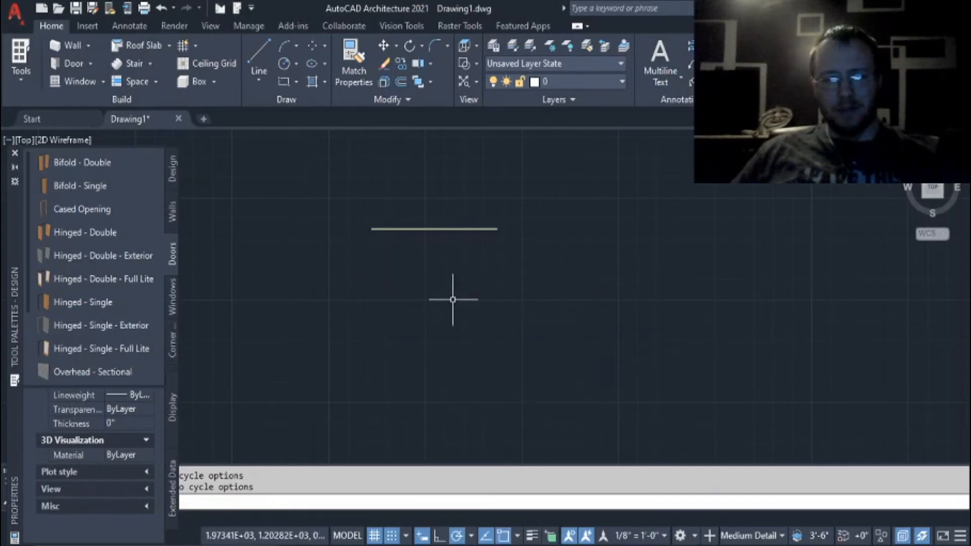
click(452, 299)
click(384, 287)
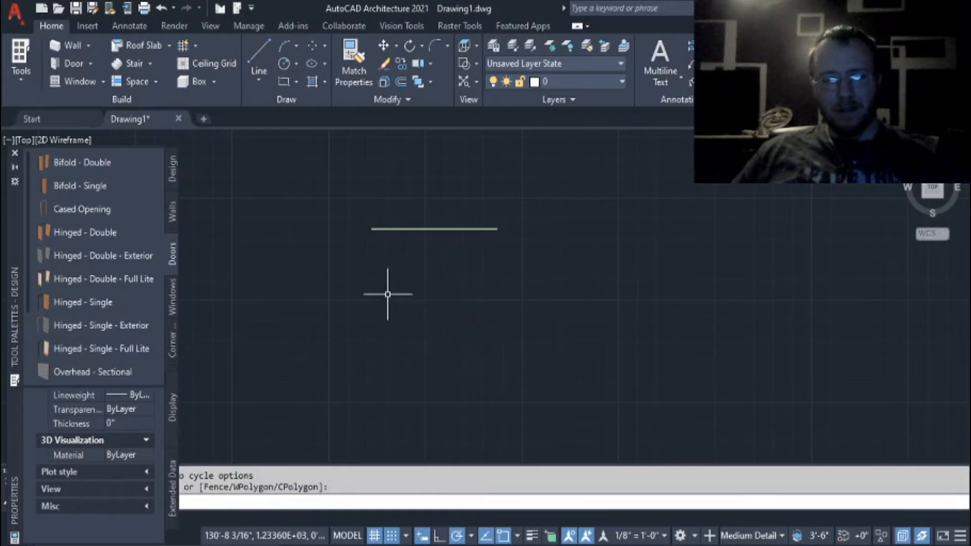
mouse_move(387, 295)
mouse_down()
mouse_move(488, 332)
mouse_move(561, 291)
mouse_up()
mouse_move(661, 340)
mouse_down()
mouse_move(700, 397)
mouse_move(571, 401)
mouse_move(448, 374)
mouse_move(408, 308)
mouse_up()
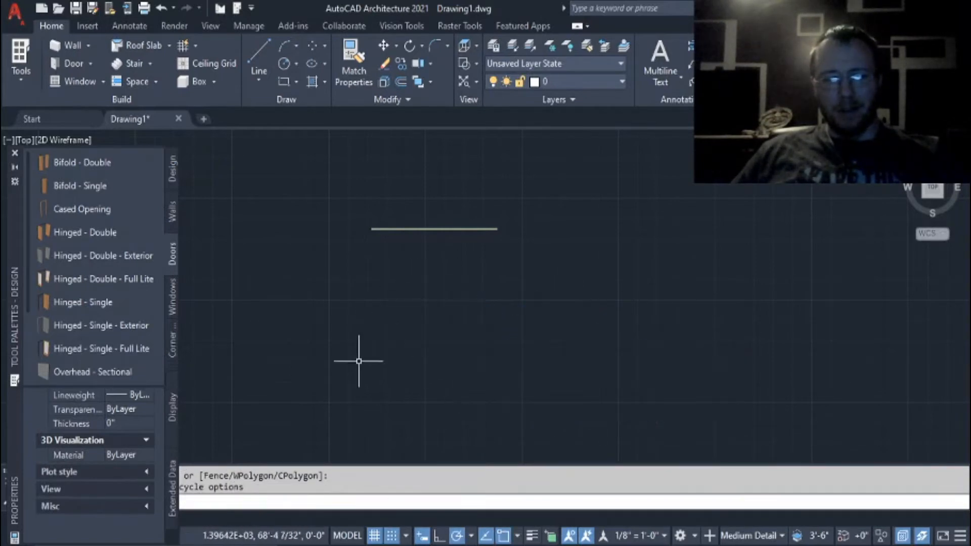
click(352, 294)
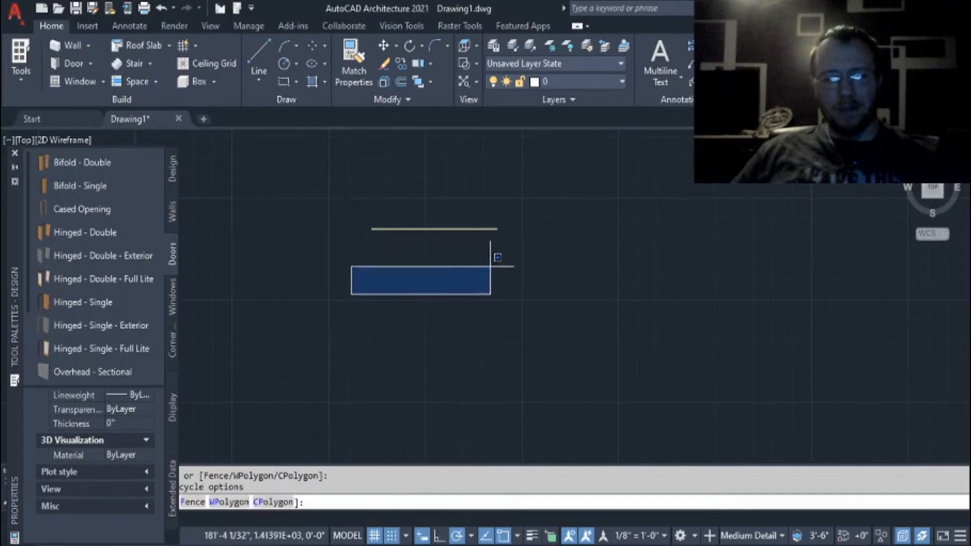
click(496, 257)
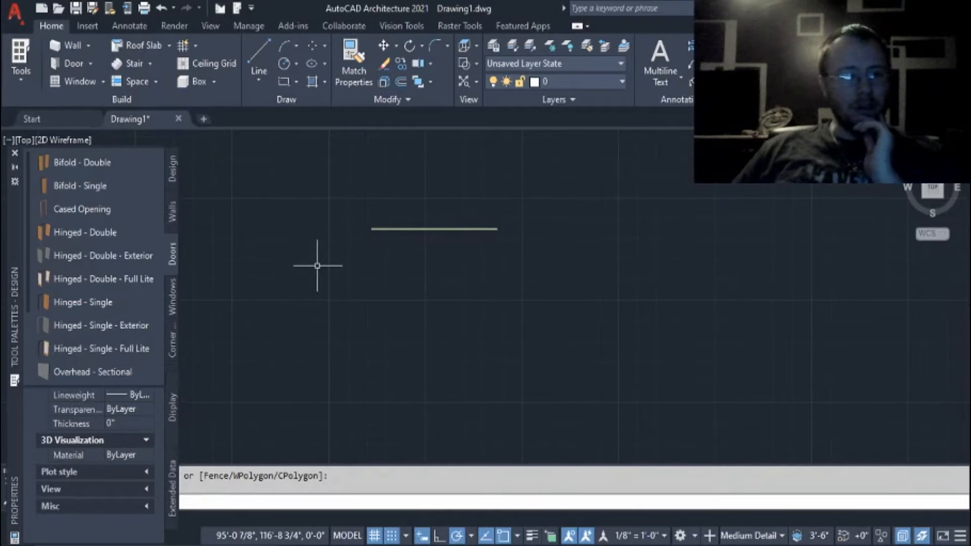
Look through the available Windows and Corner Windows tools.
click(172, 304)
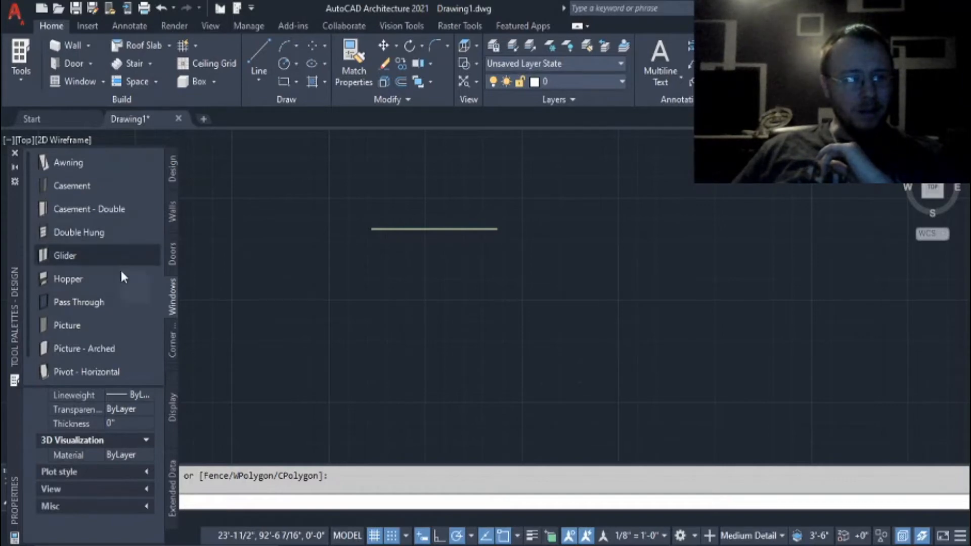
scroll(120, 316, down, 1)
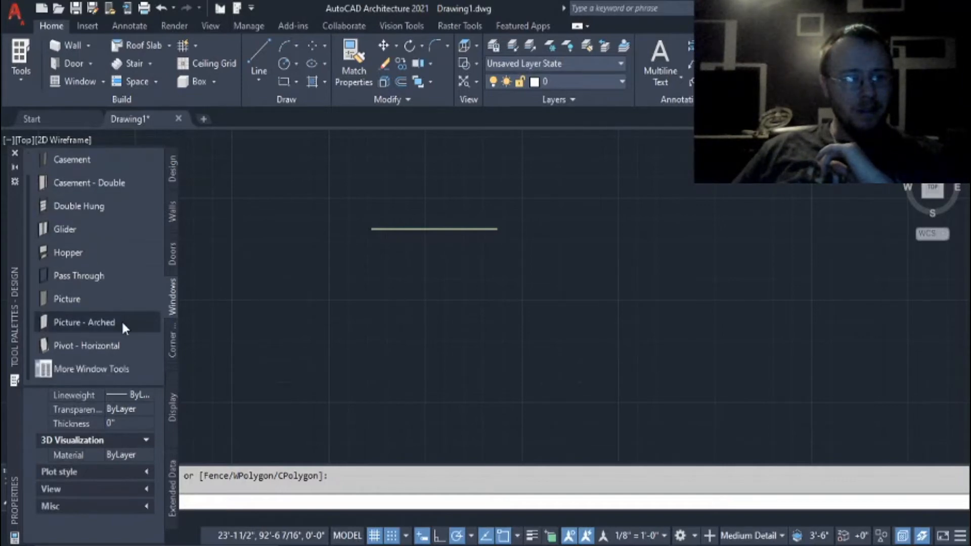
click(169, 344)
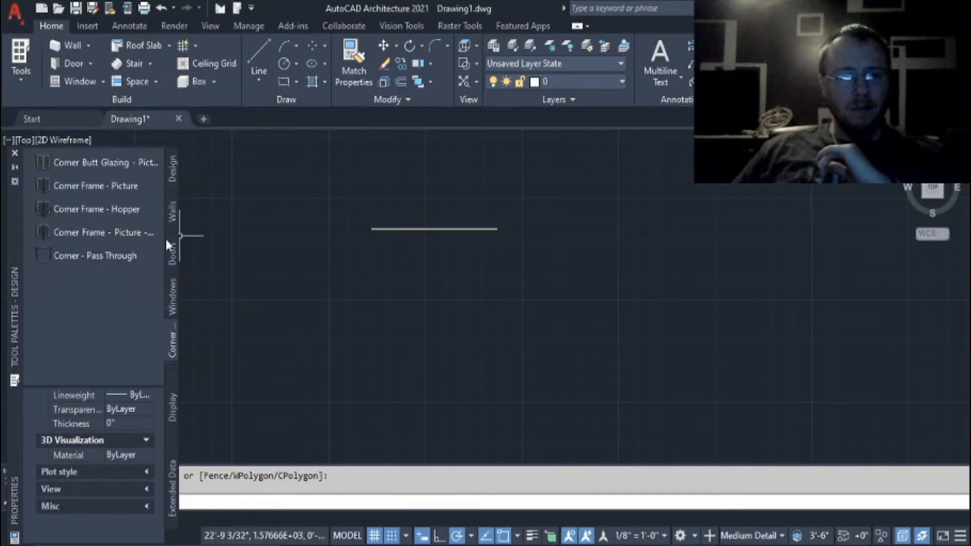
Insert one Glider window, 3'-0" wide and 5'-0" high, near the middle of the brick wall.
click(174, 297)
click(62, 229)
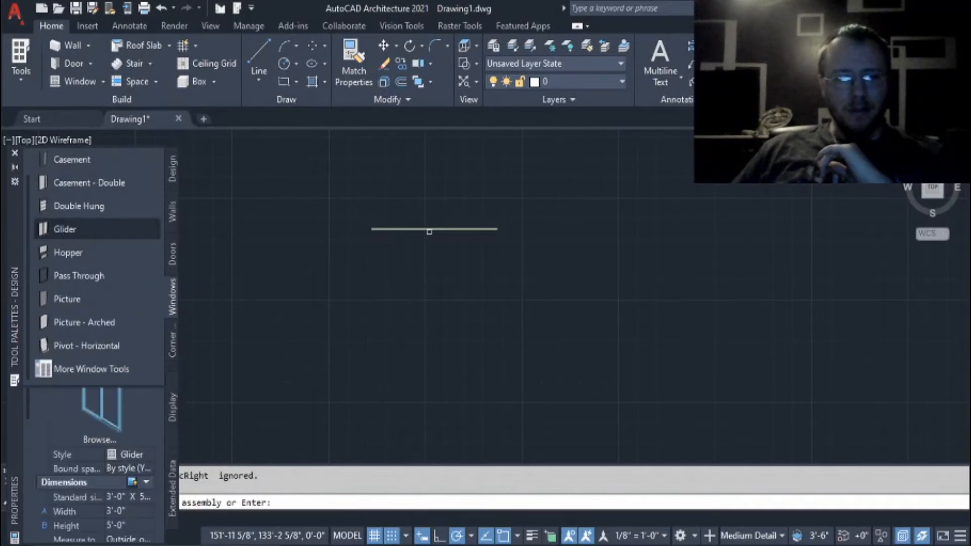
click(429, 231)
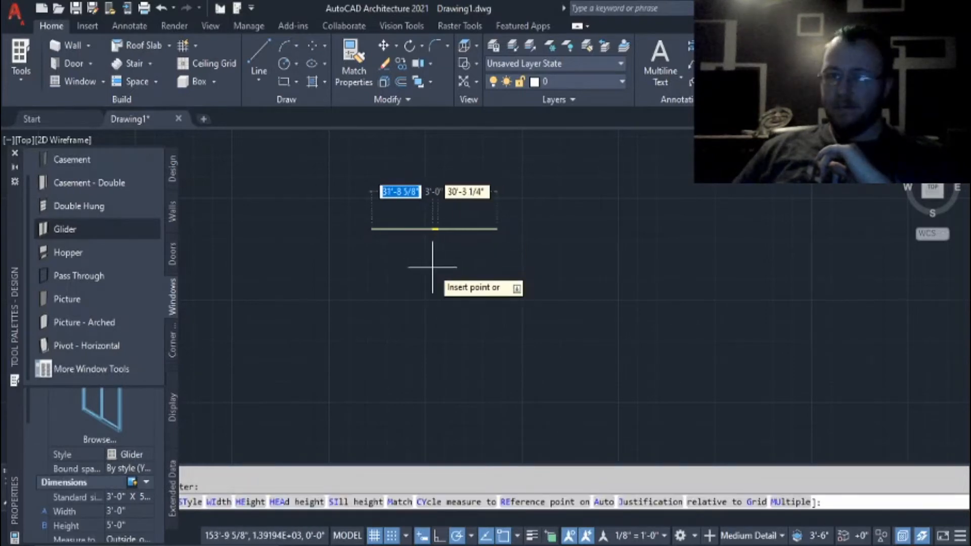
click(427, 267)
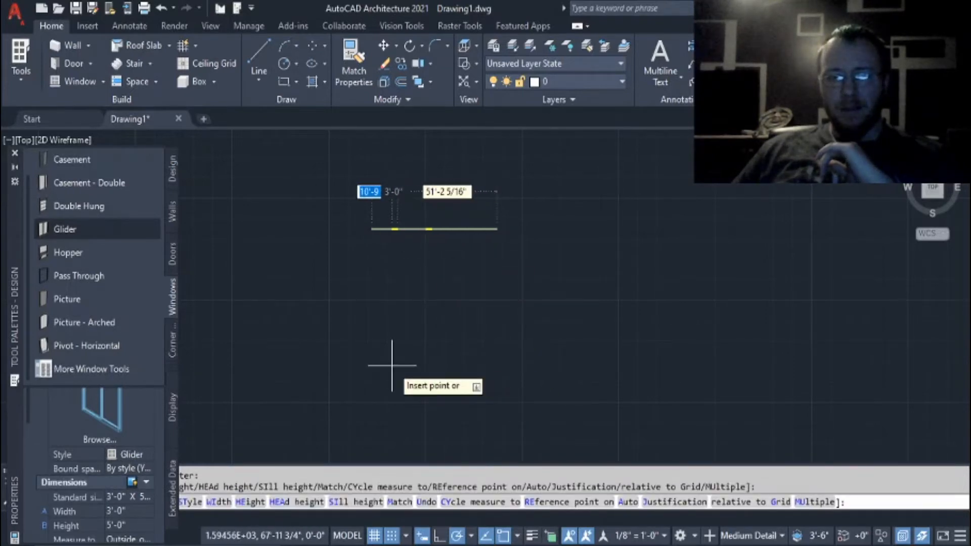
key(Escape)
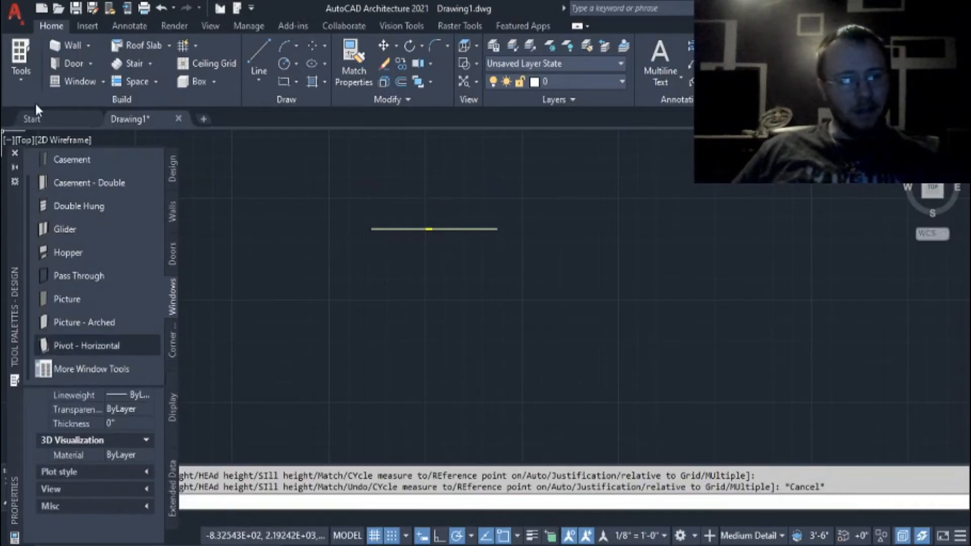
Close the tool palettes, check the Display and Extended Data properties, and close the Properties palette.
click(14, 155)
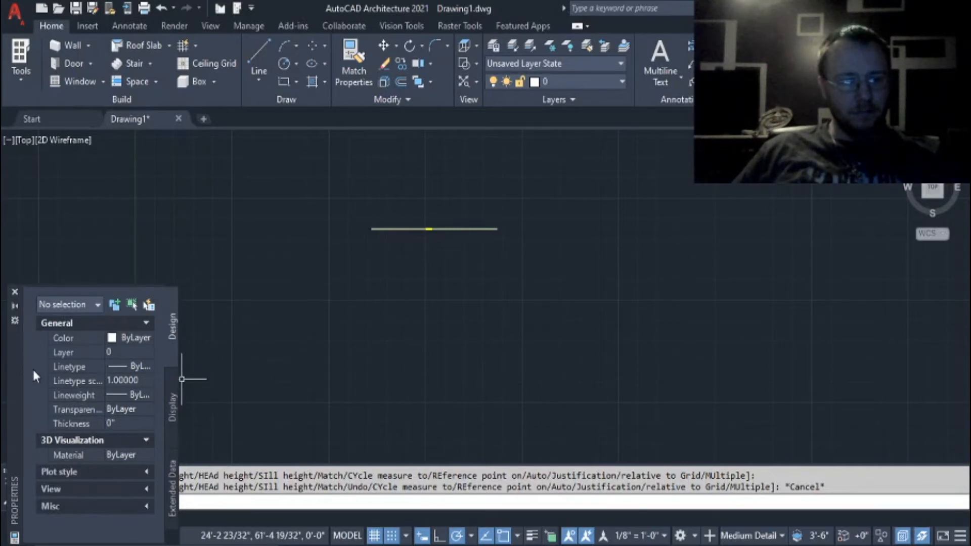
click(170, 410)
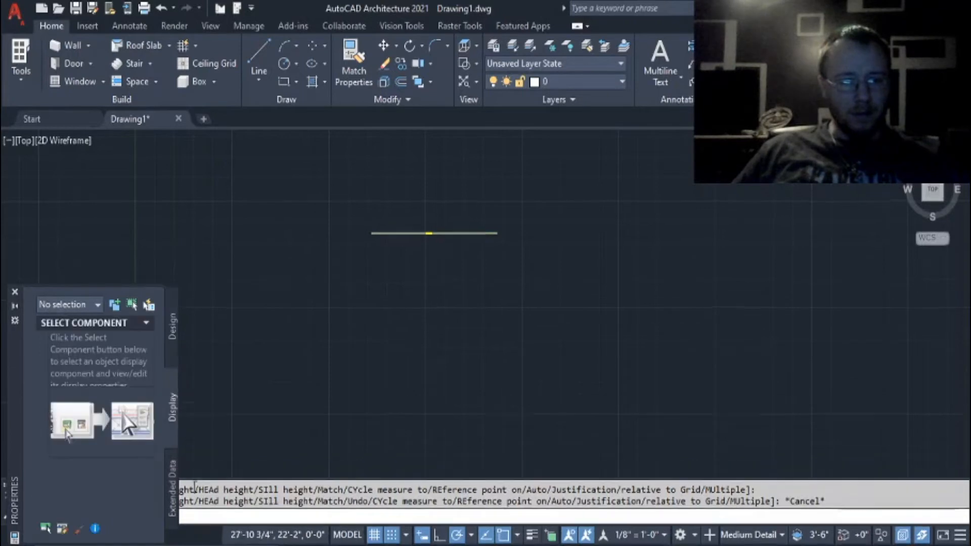
click(174, 495)
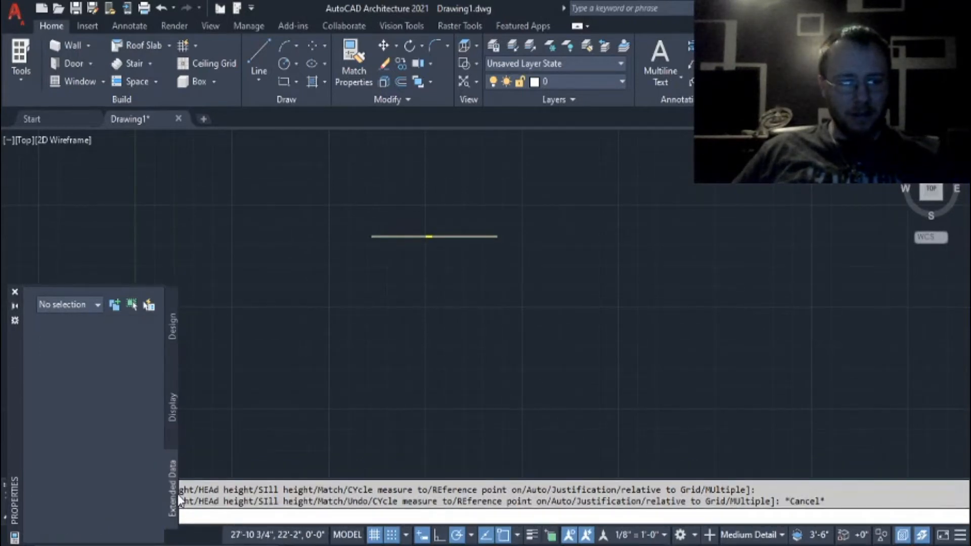
click(173, 344)
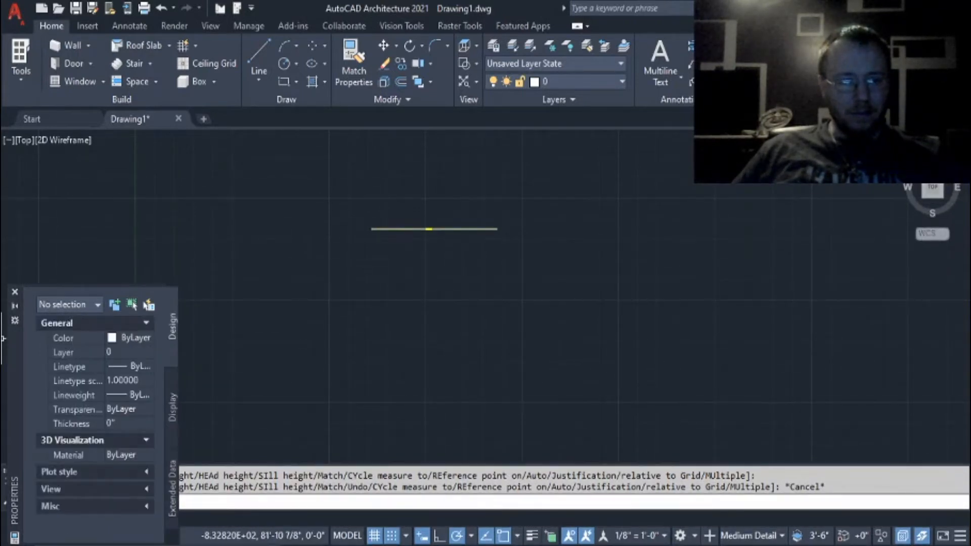
click(15, 292)
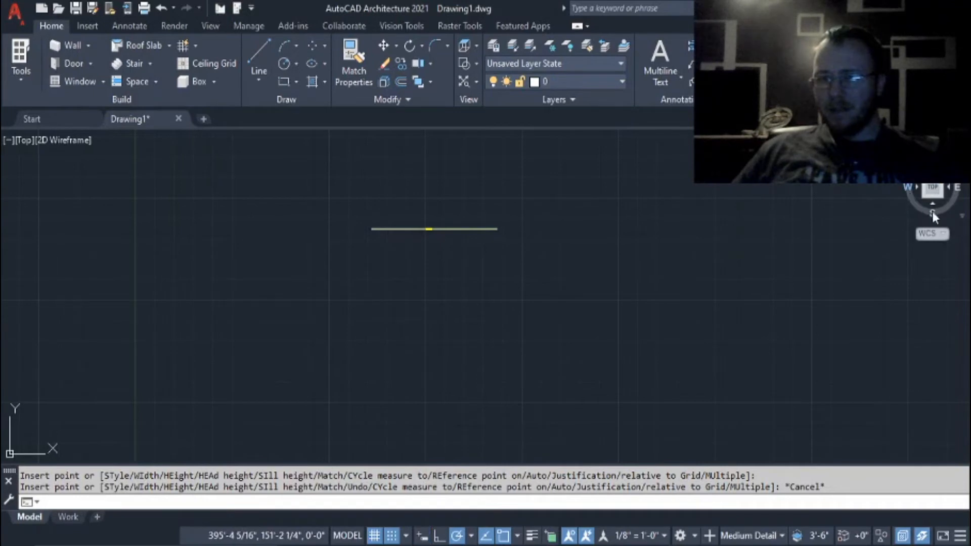
Change the viewpoint from plan to the front elevation of the brick wall.
click(844, 234)
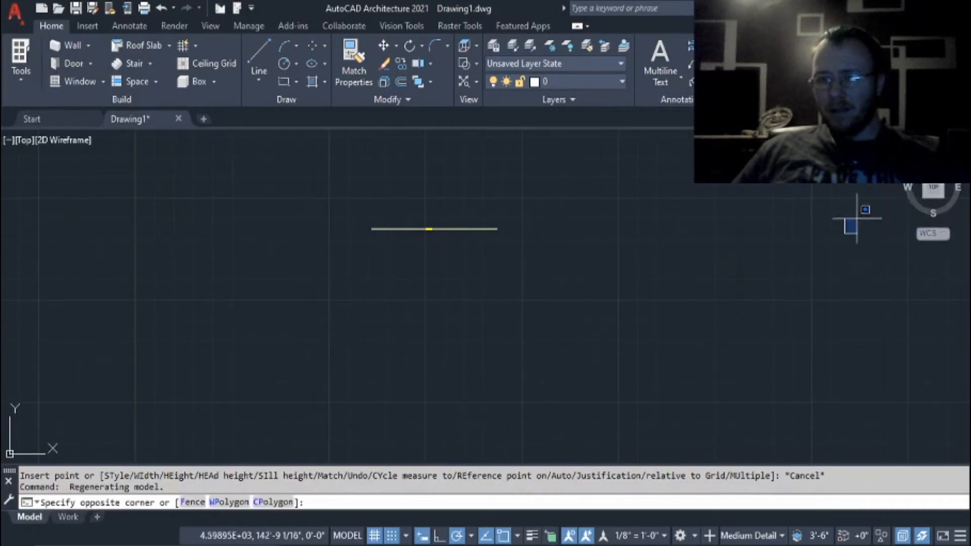
click(856, 218)
mouse_move(917, 208)
mouse_down()
mouse_move(908, 284)
mouse_move(894, 203)
mouse_move(908, 214)
mouse_up()
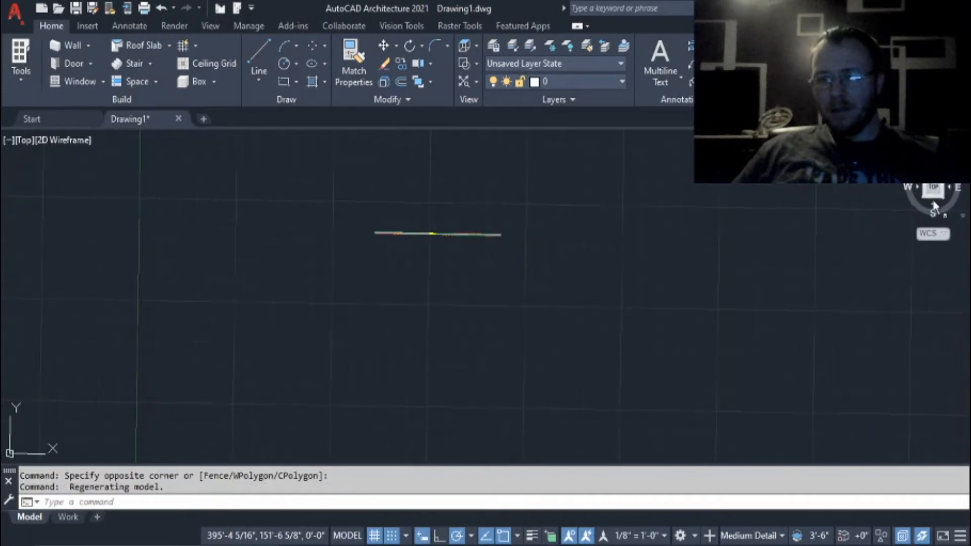
click(936, 201)
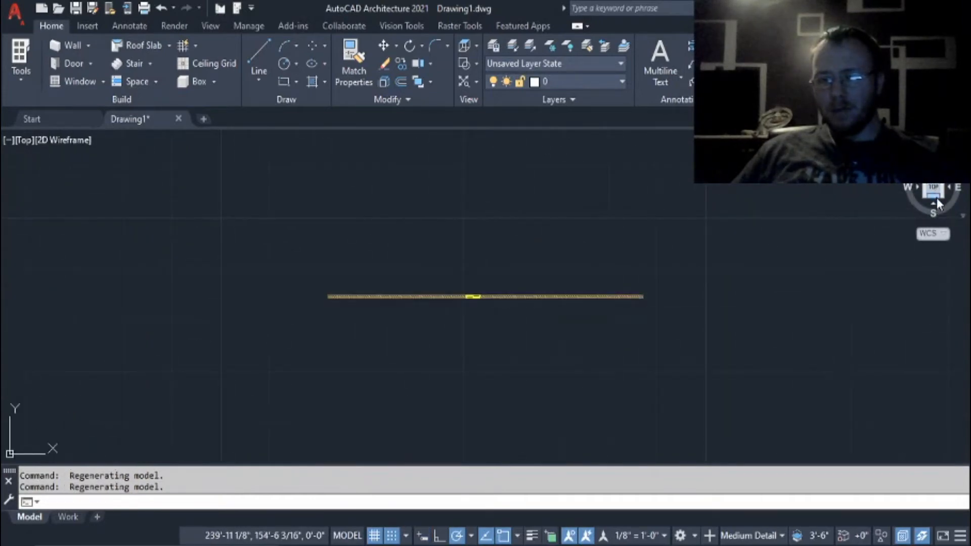
click(935, 201)
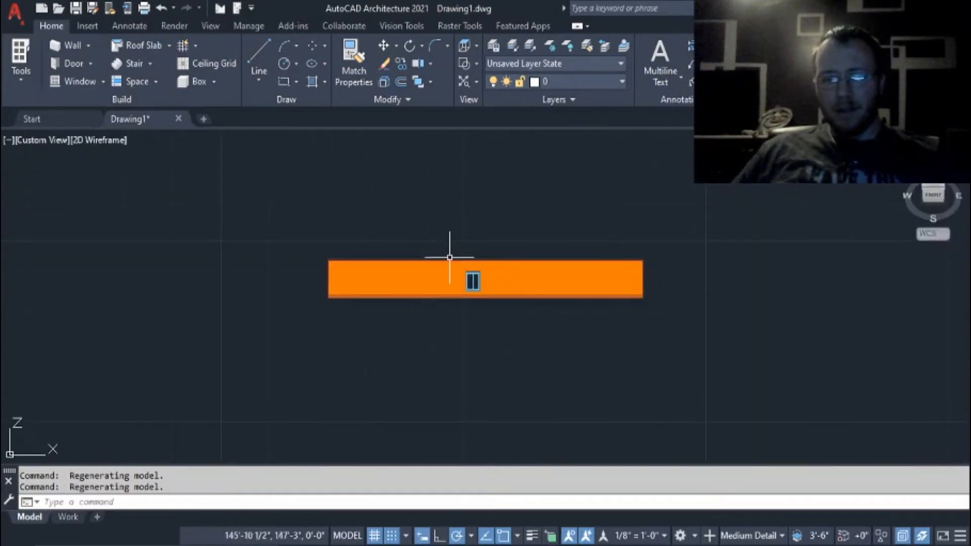
Examine the brick pattern and the Glider window's frame in elevation, both close up and across the whole wall.
scroll(450, 257, up, 10)
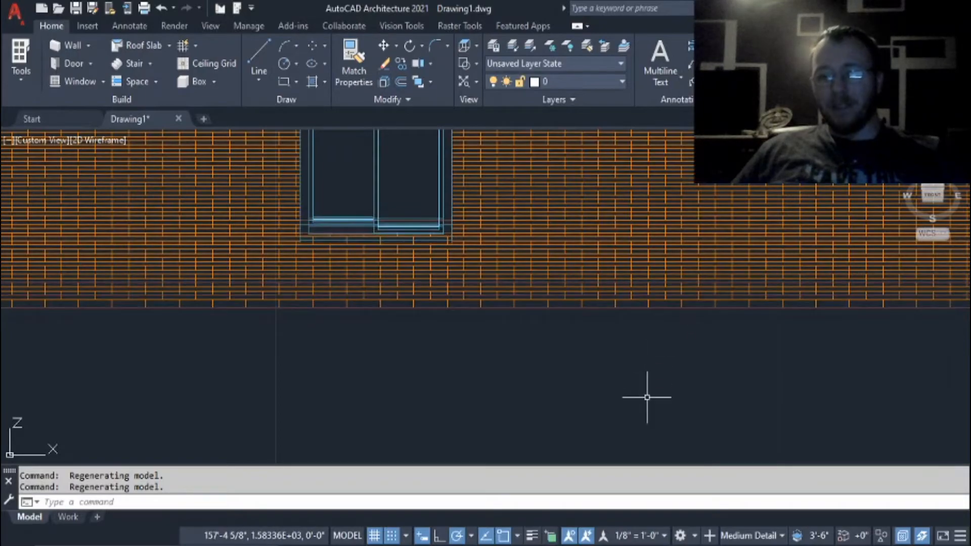
middle_drag(645, 397, 722, 520)
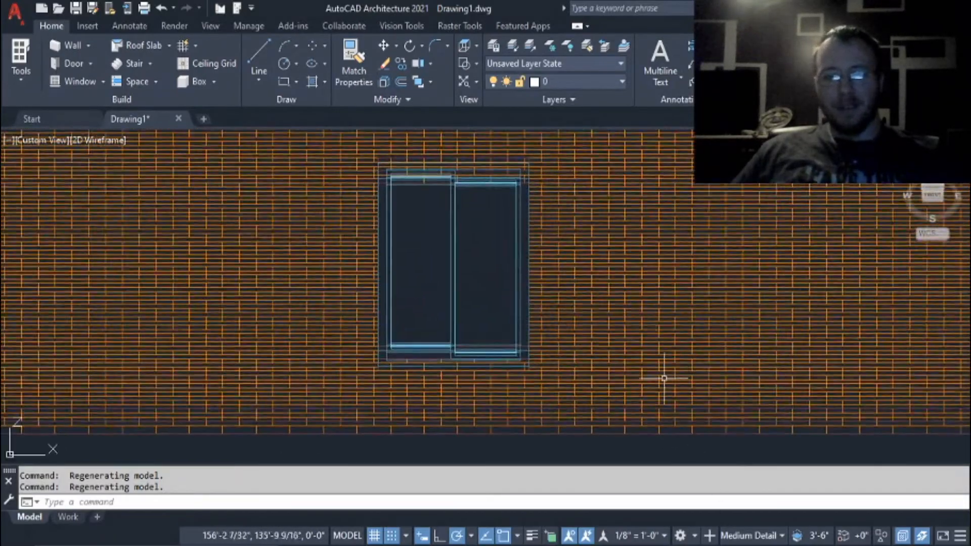
middle_drag(610, 310, 644, 354)
scroll(505, 300, up, 4)
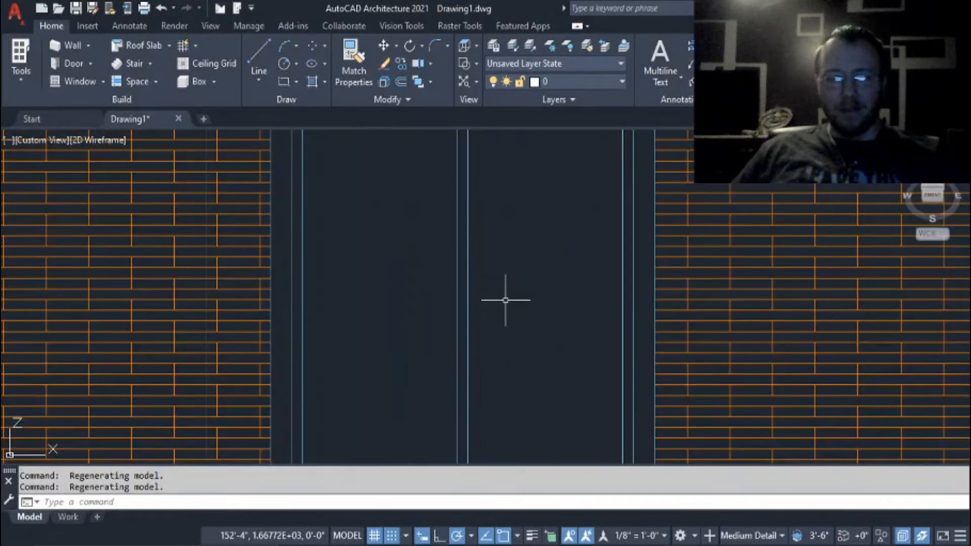
scroll(505, 299, down, 2)
scroll(505, 300, down, 2)
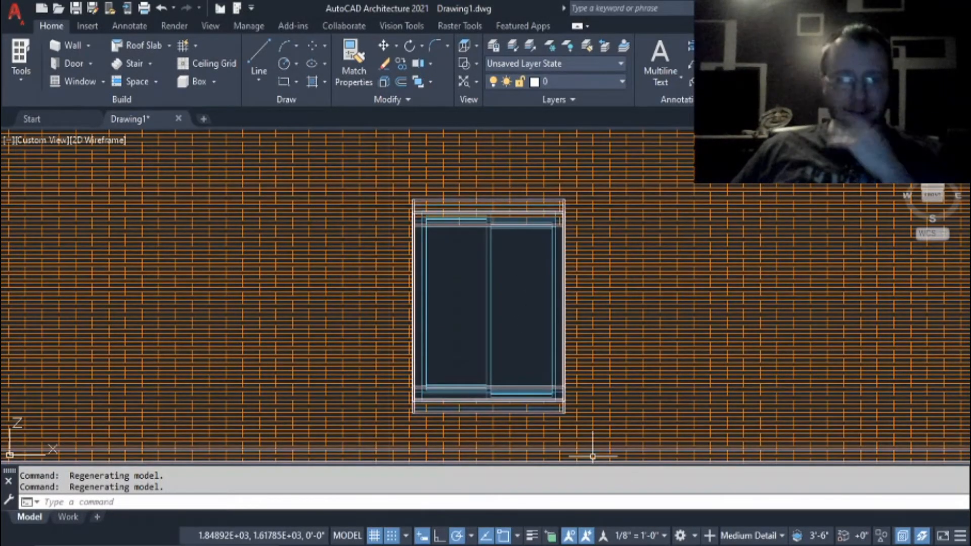
scroll(553, 277, down, 4)
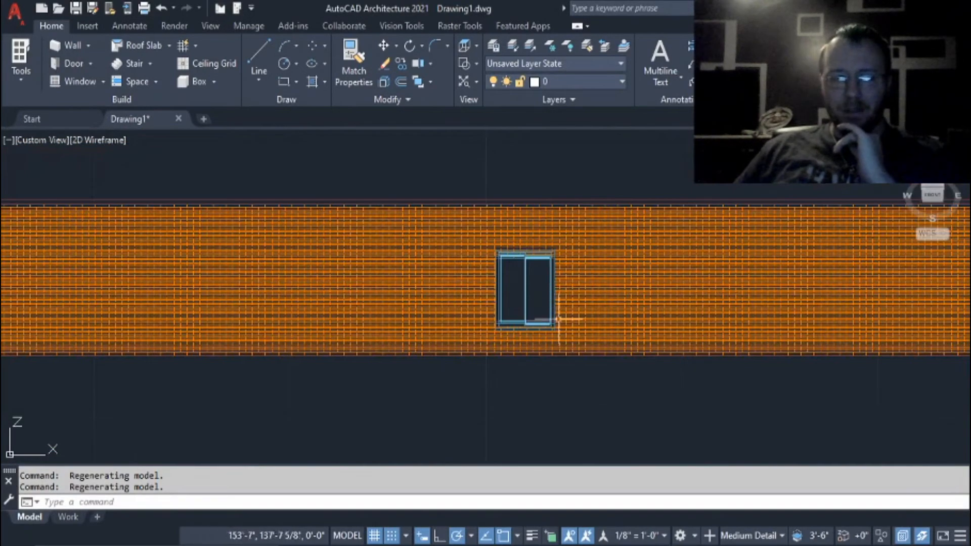
scroll(622, 411, down, 2)
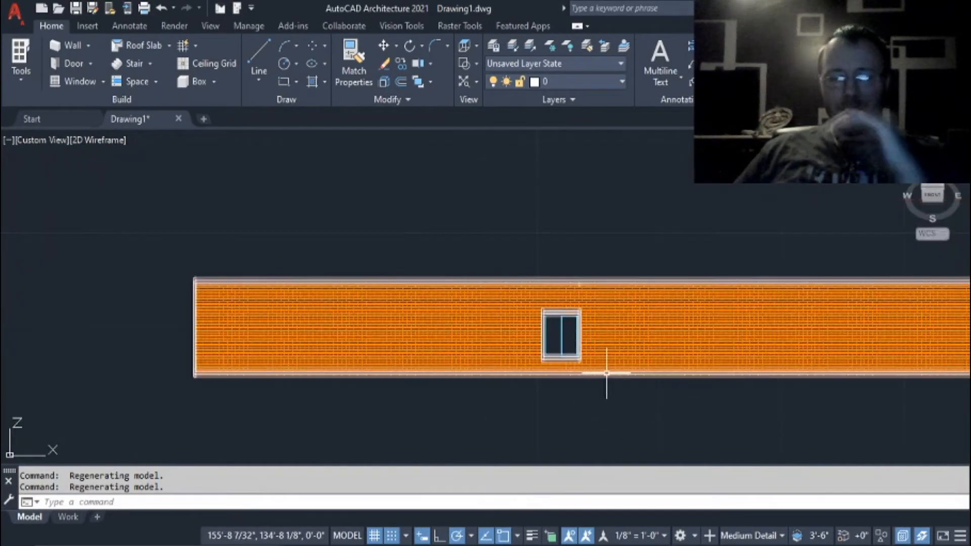
scroll(628, 392, down, 2)
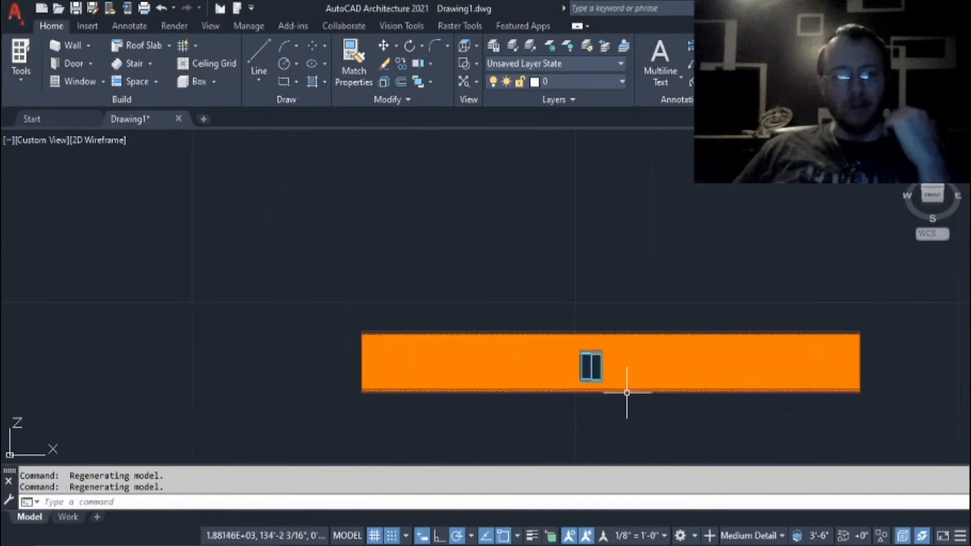
scroll(624, 398, up, 5)
scroll(489, 223, up, 6)
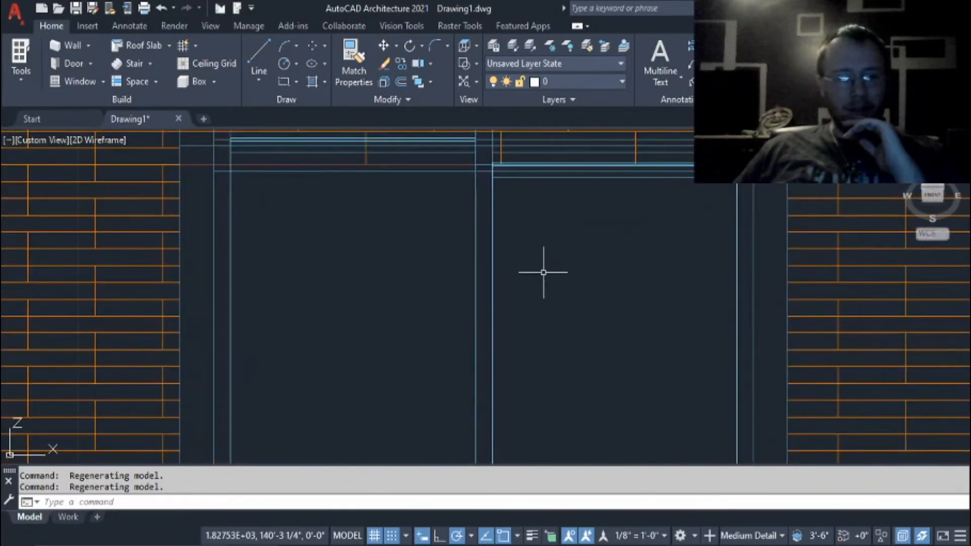
scroll(543, 273, down, 6)
scroll(577, 307, down, 4)
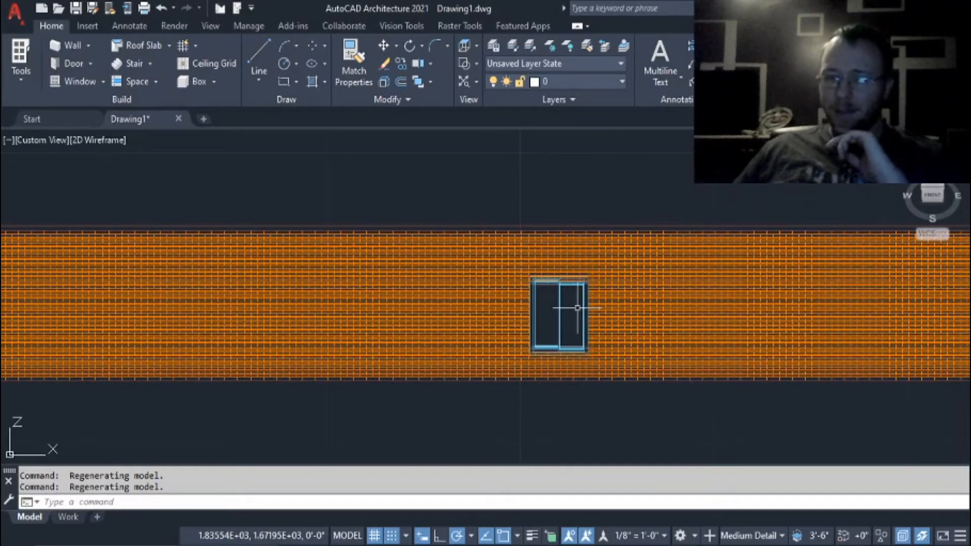
scroll(577, 307, down, 1)
scroll(577, 307, up, 9)
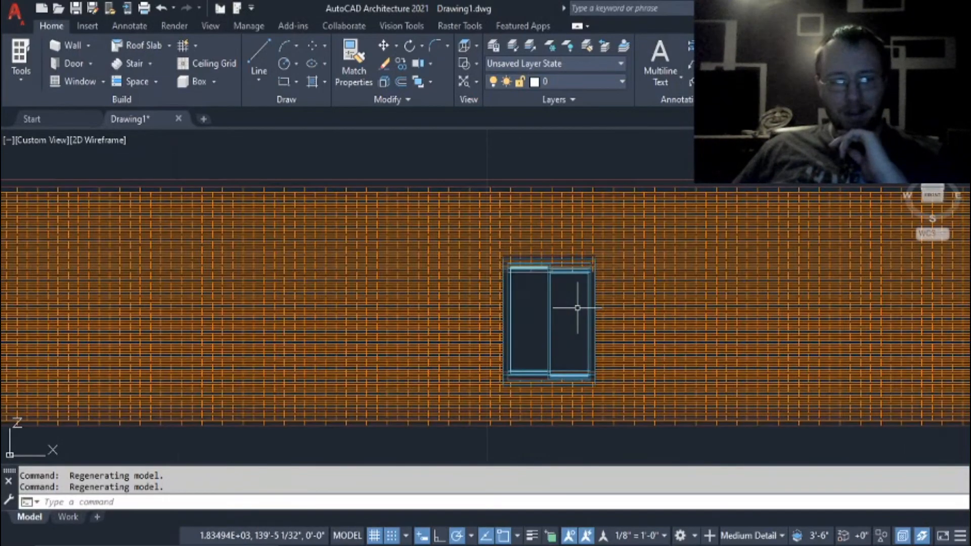
scroll(577, 307, up, 2)
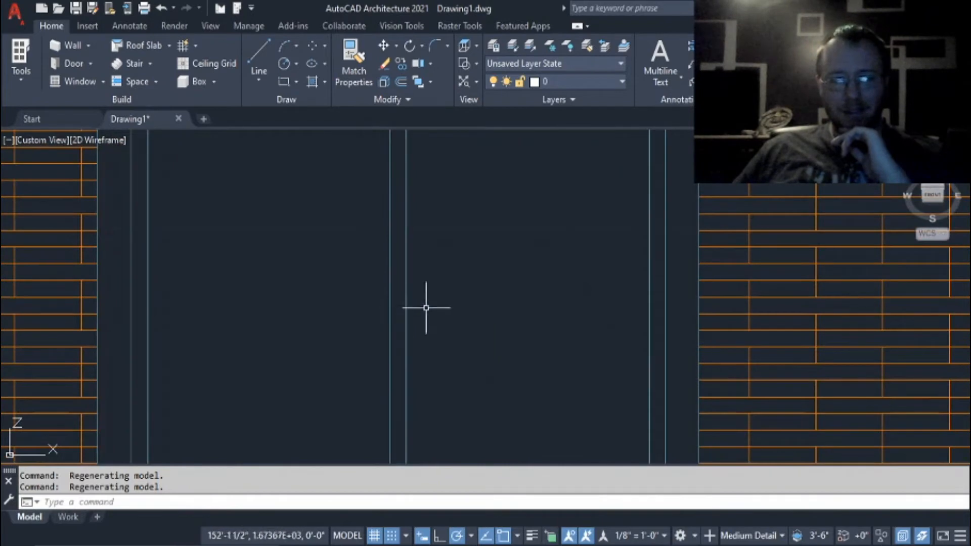
Select the Glider window in elevation to inspect its editing options, and clear the selection.
scroll(654, 348, down, 3)
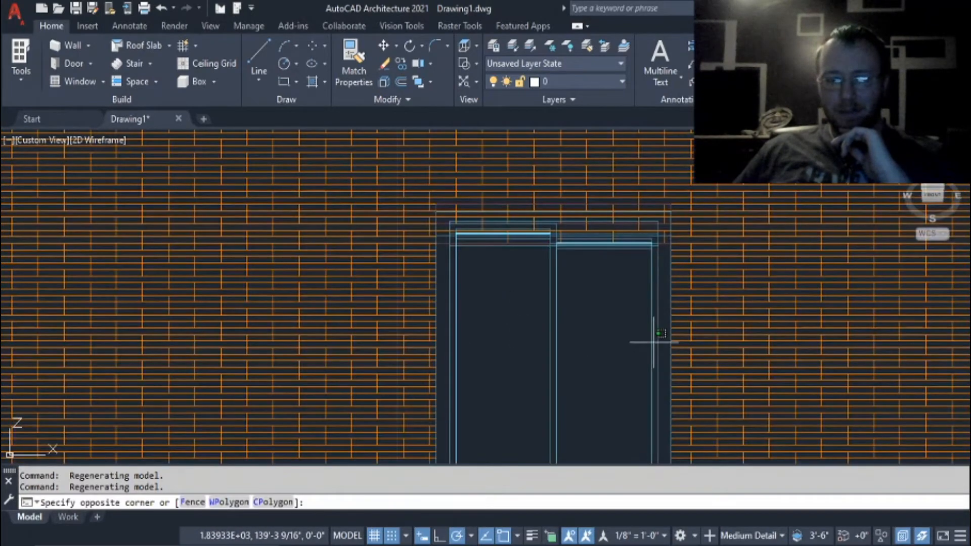
click(632, 340)
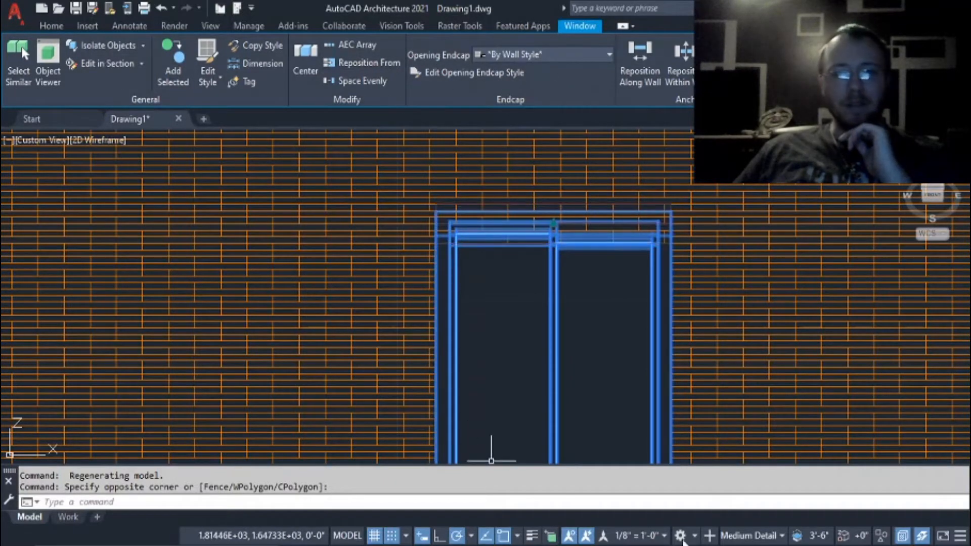
key(Escape)
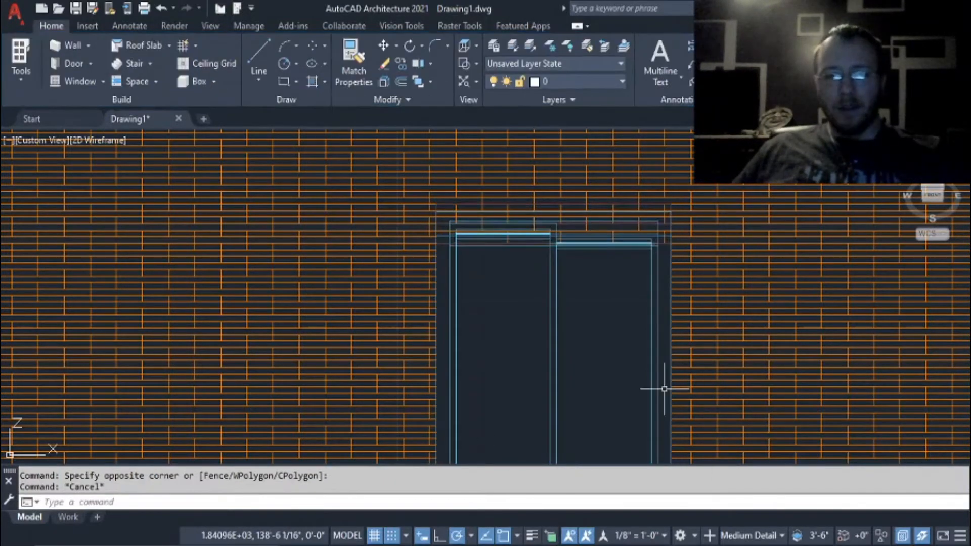
Switch from the custom view to the exact Front view and frame the window in the brick wall.
scroll(652, 390, down, 4)
scroll(640, 391, down, 2)
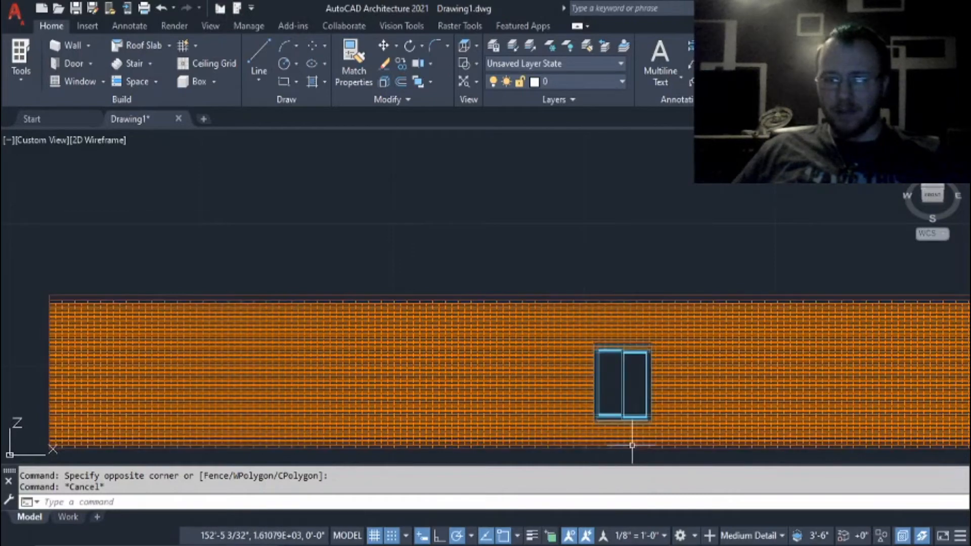
click(932, 196)
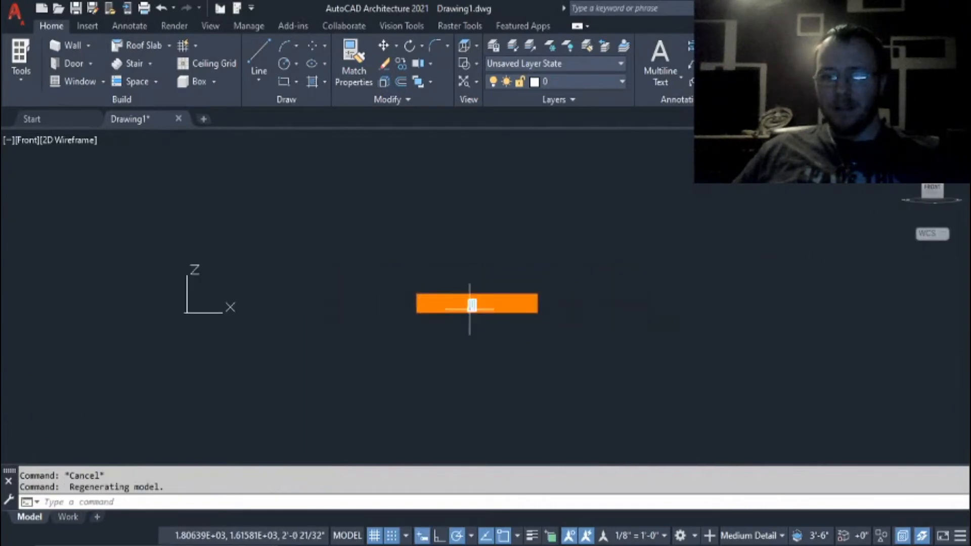
scroll(472, 305, up, 12)
scroll(471, 307, down, 2)
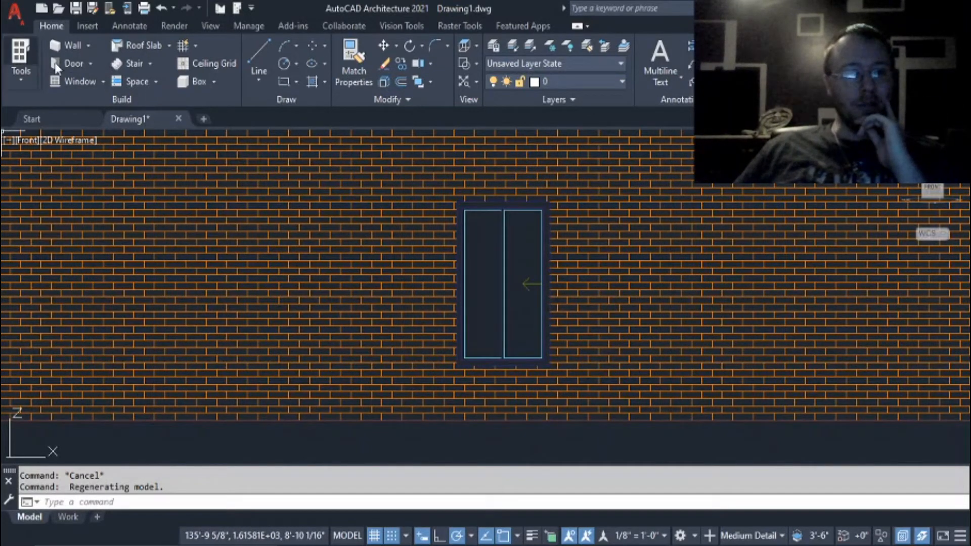
Try to insert a 3'-0" by 7'-0" door over the window's position in the brick wall, browsing the door styles, and undo the insertion.
click(74, 64)
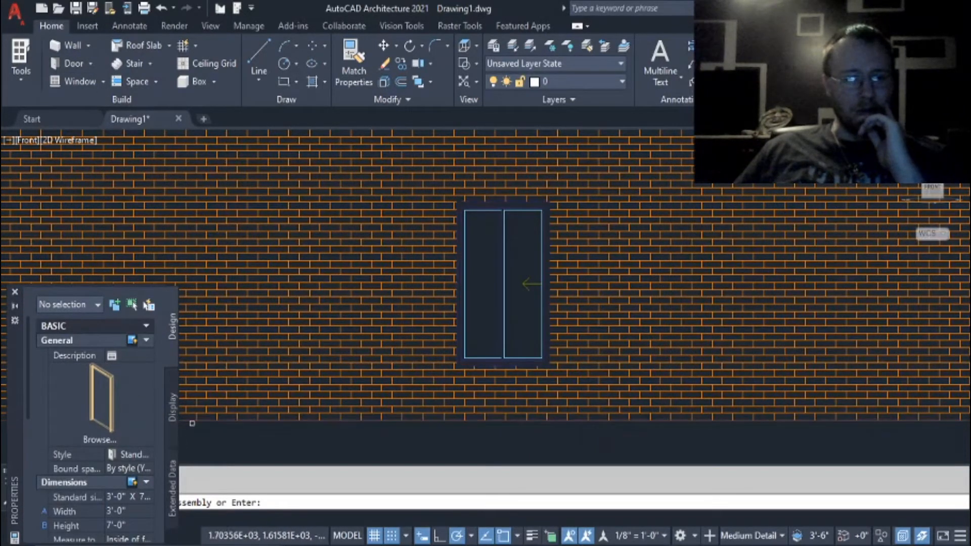
click(92, 396)
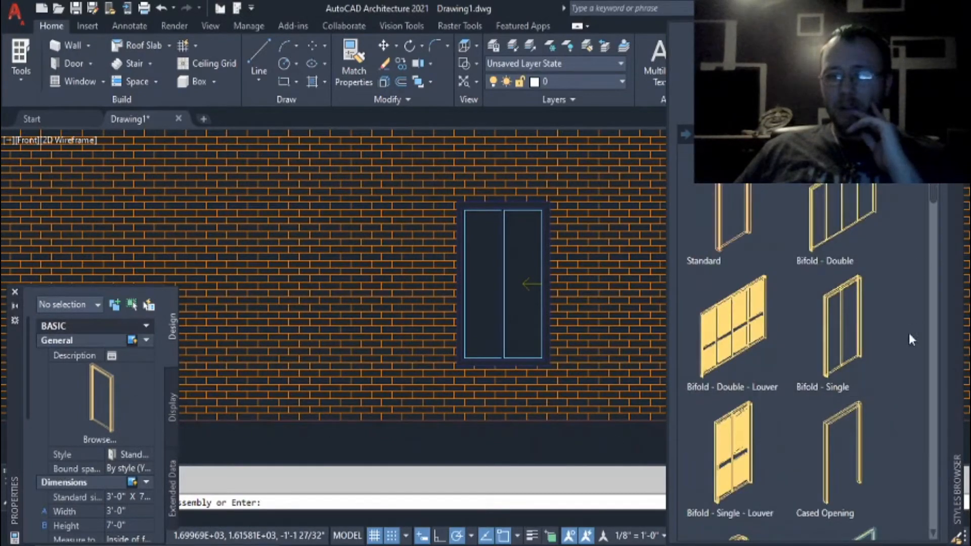
scroll(902, 350, down, 3)
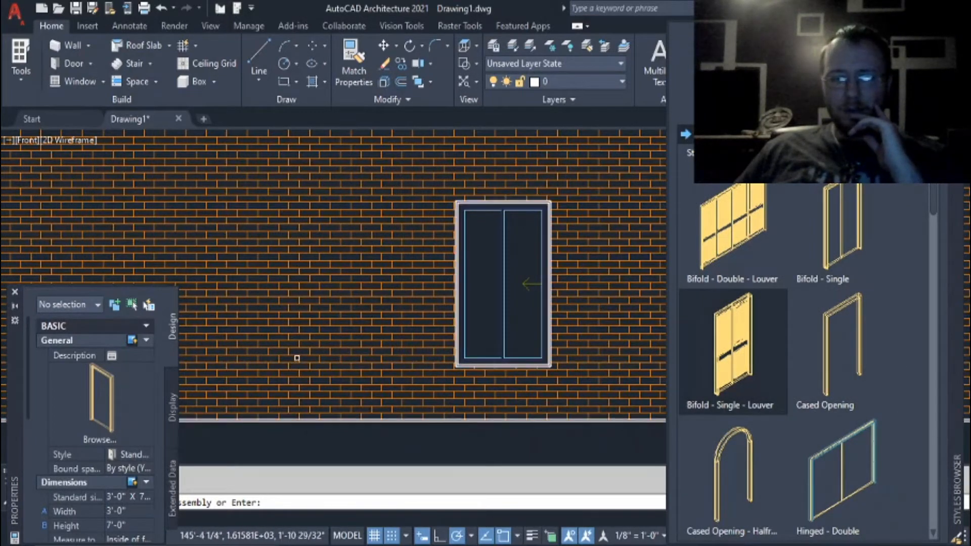
click(256, 329)
click(238, 327)
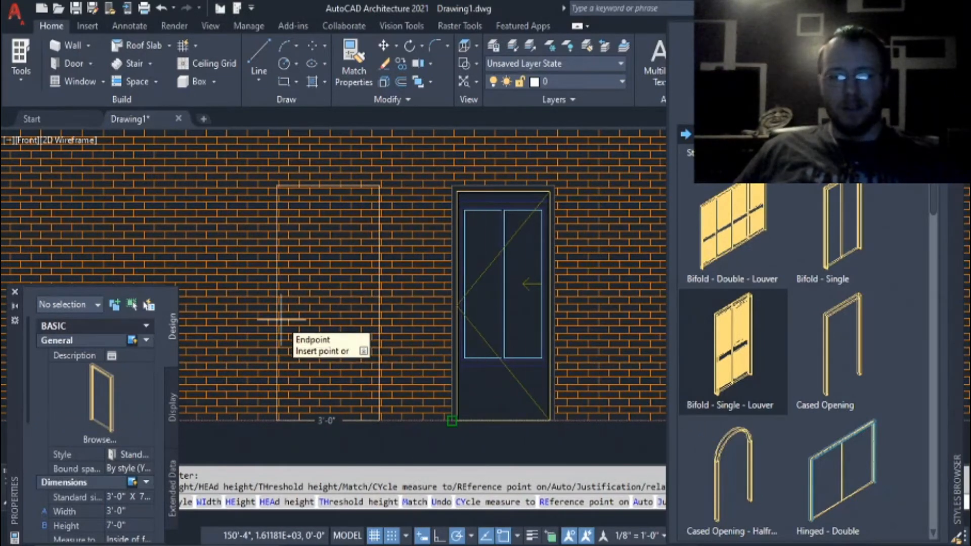
key(Escape)
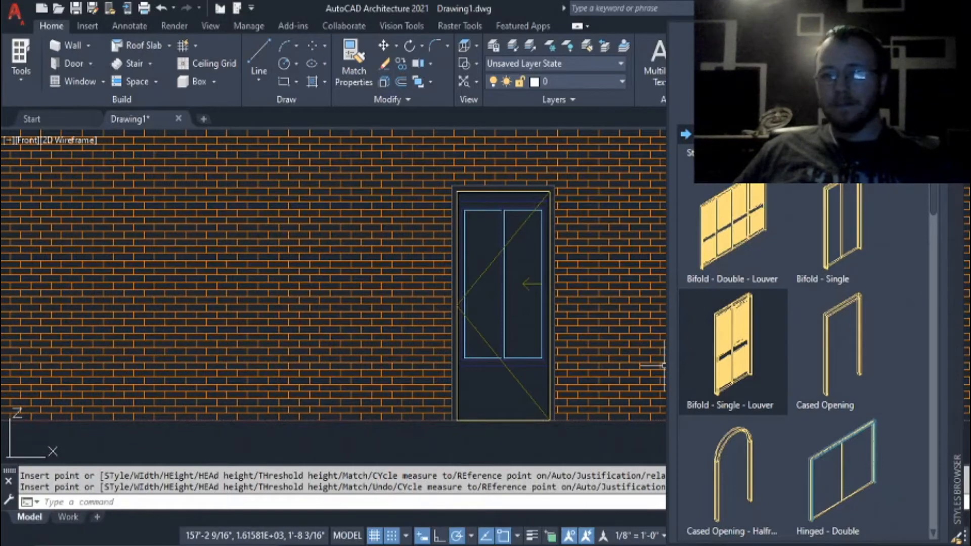
click(957, 28)
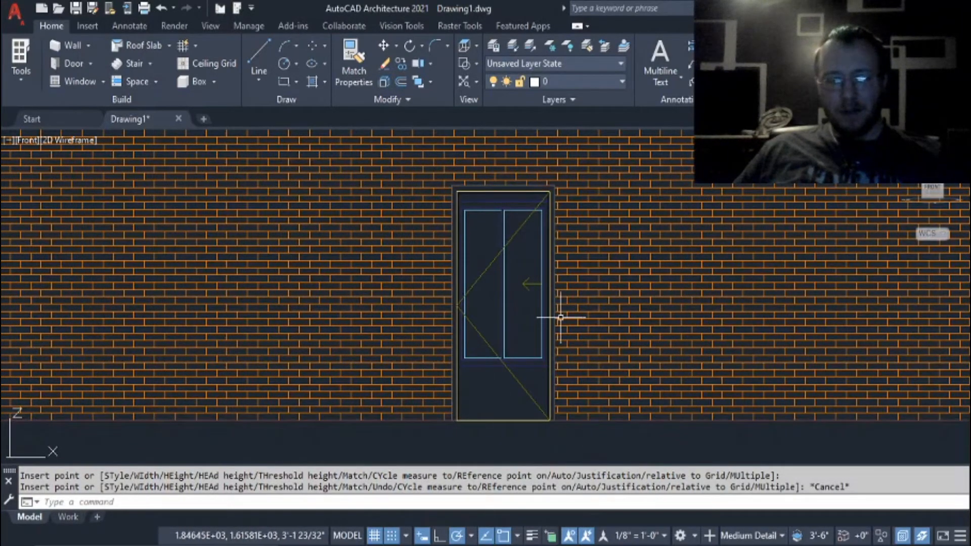
key(ctrl+z)
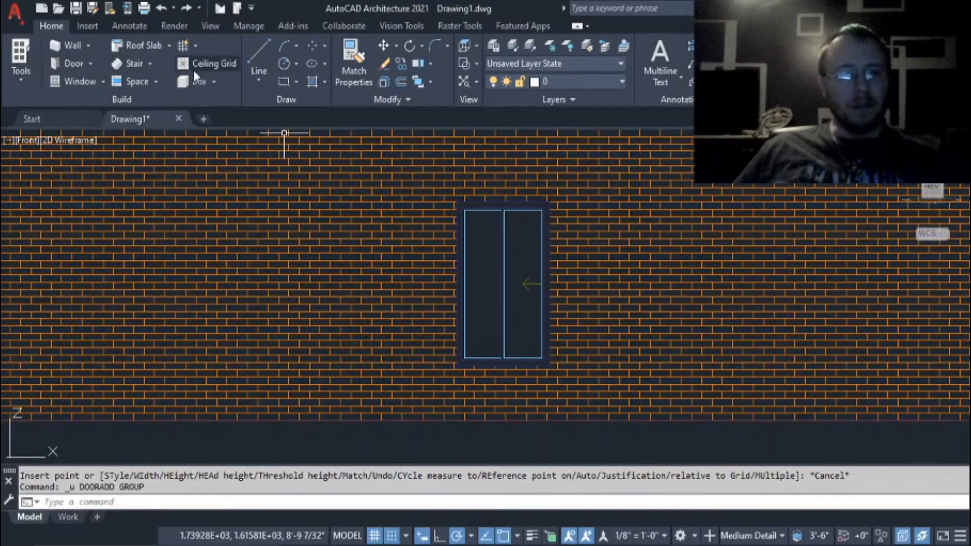
Review the available variants of the line, arc, point, ellipse, circle, rectangle and hatch drawing tools.
click(263, 82)
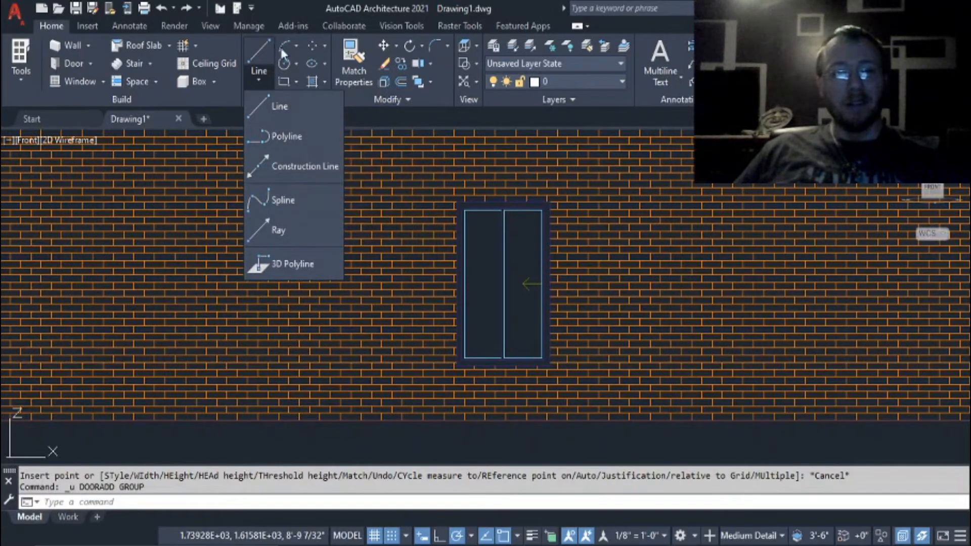
click(298, 48)
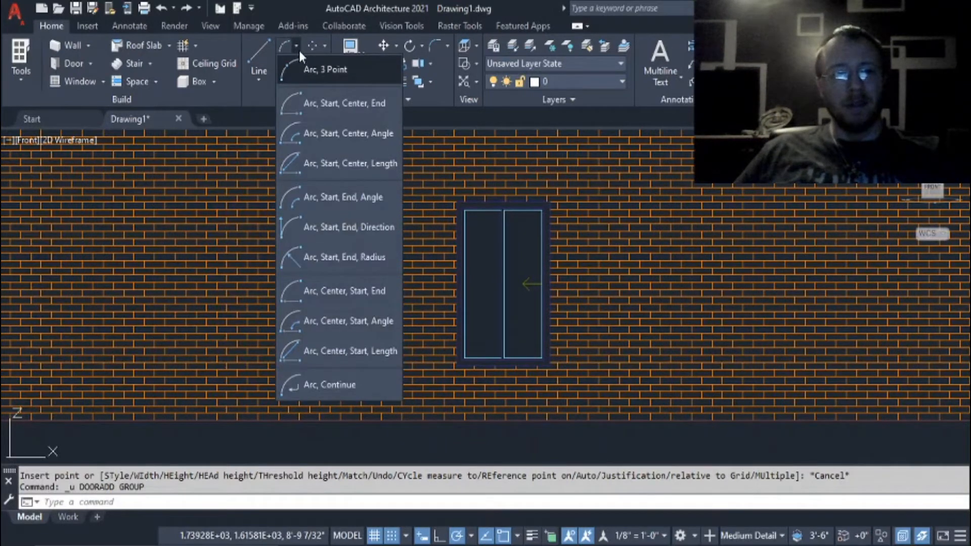
click(326, 47)
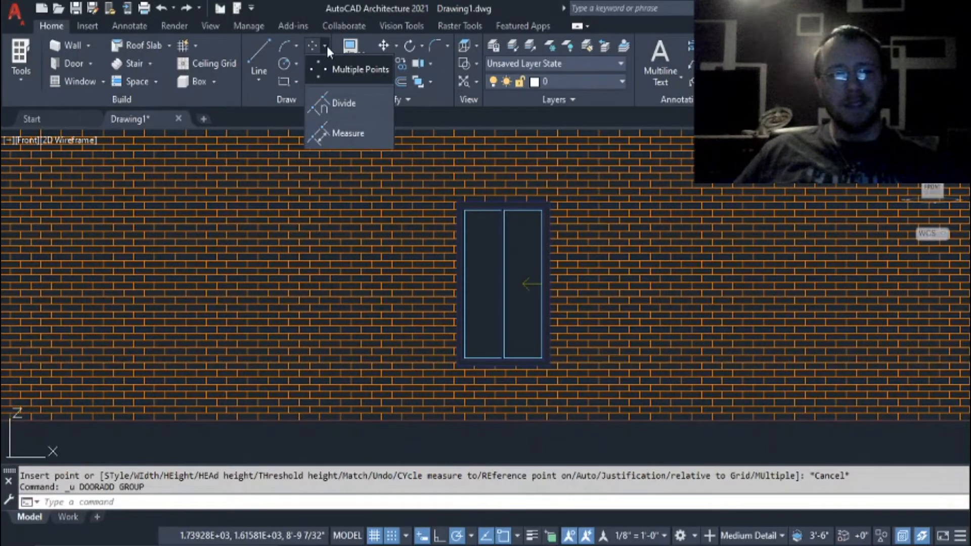
click(328, 48)
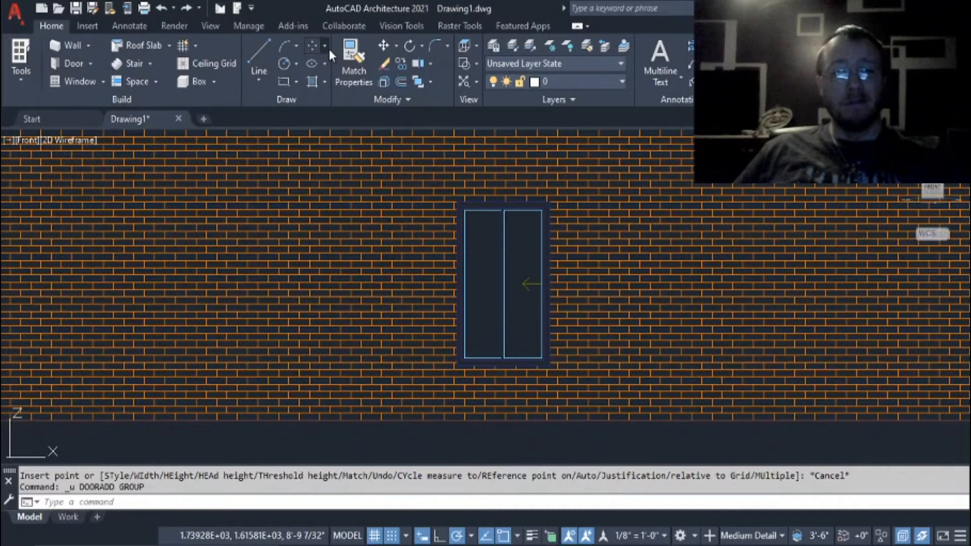
click(326, 63)
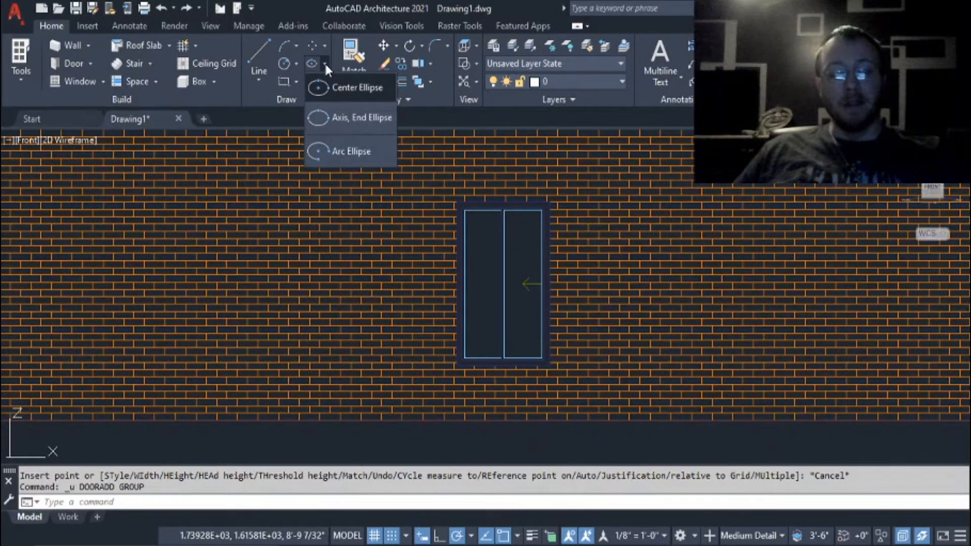
click(325, 65)
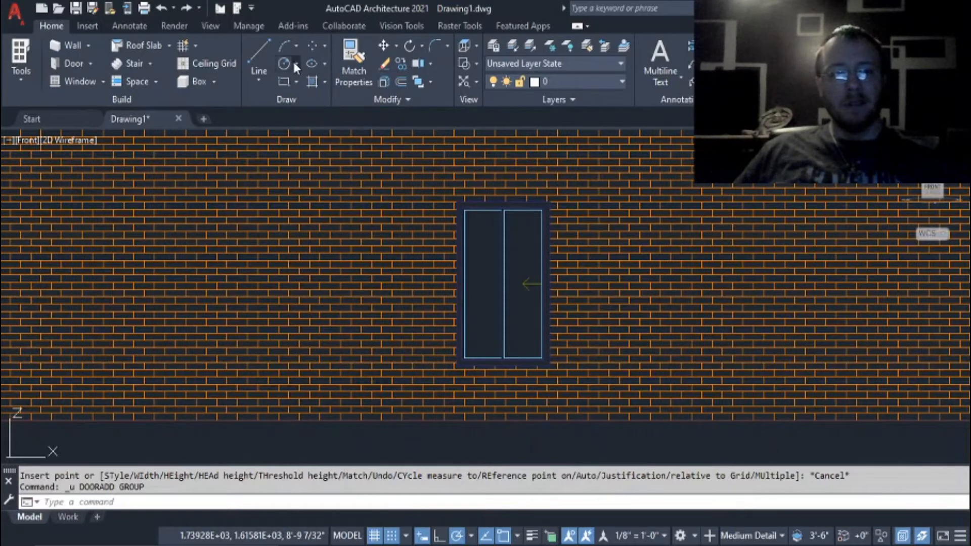
click(295, 62)
click(295, 62)
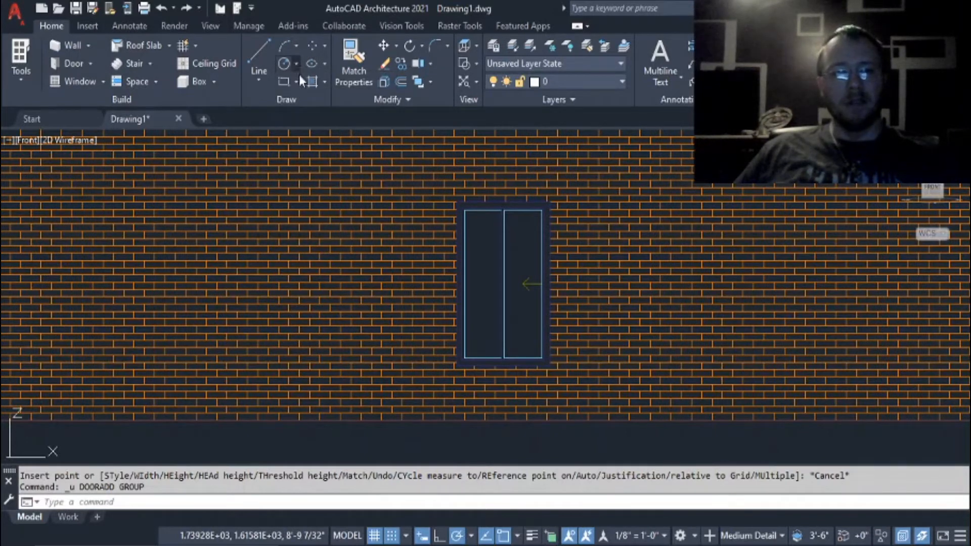
click(298, 82)
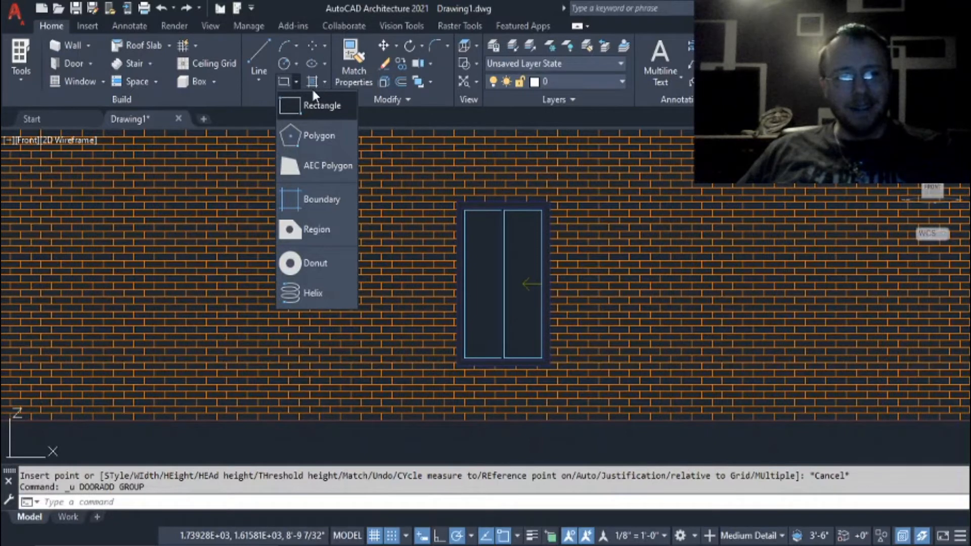
click(325, 84)
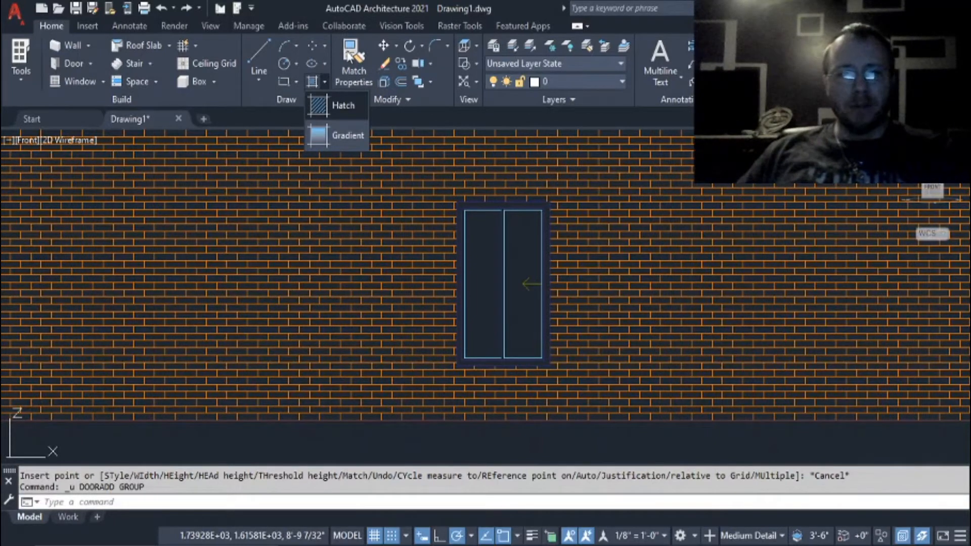
Review the move, rotate, draw order, trim and fillet tool variants and the list of preset views.
click(396, 46)
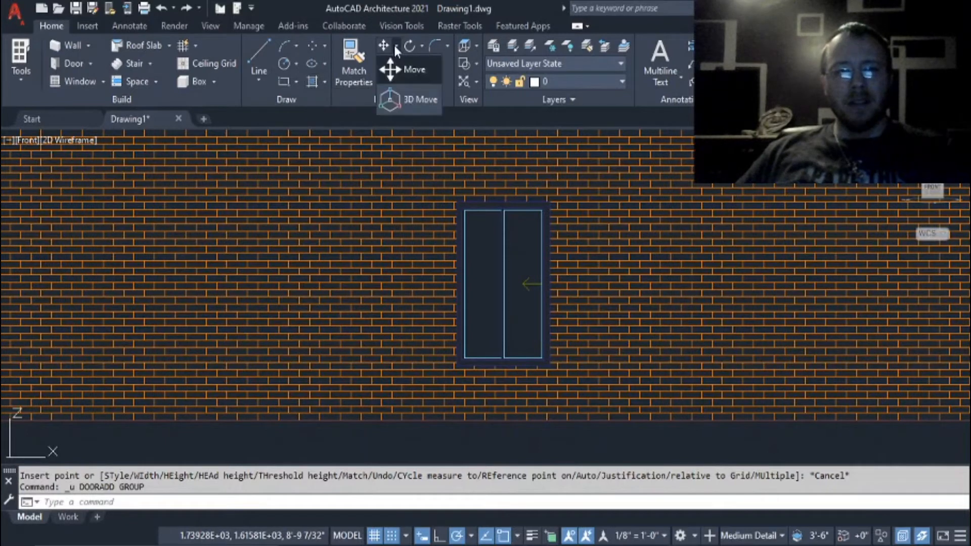
click(421, 46)
click(422, 46)
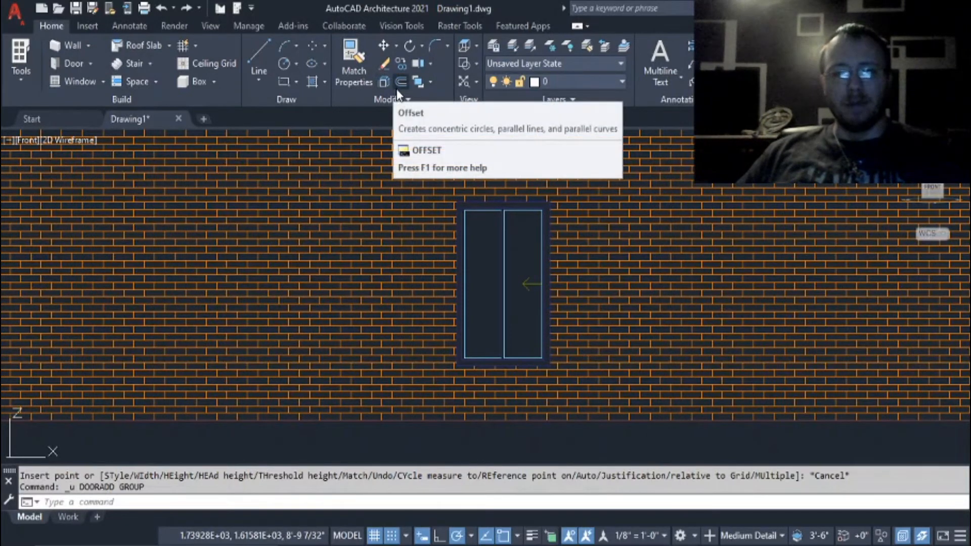
click(431, 83)
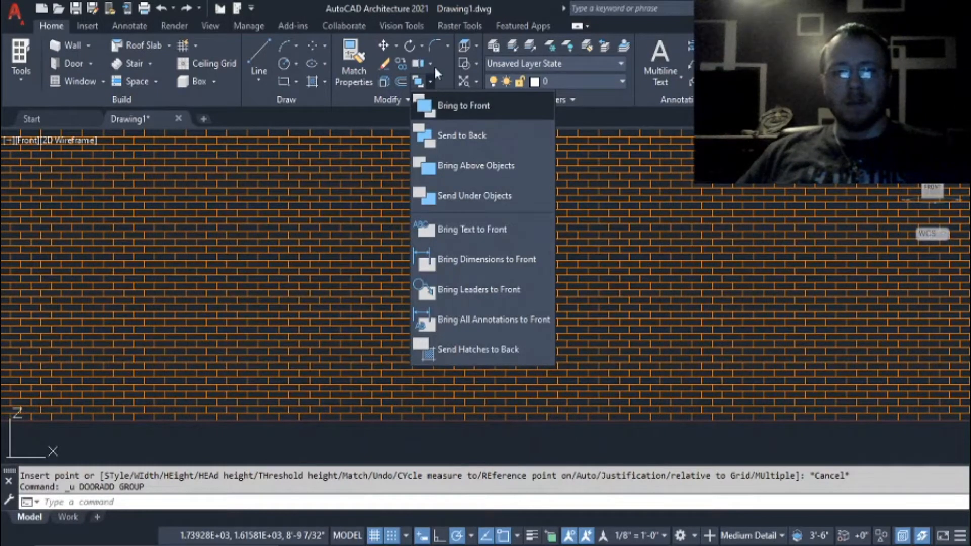
click(433, 63)
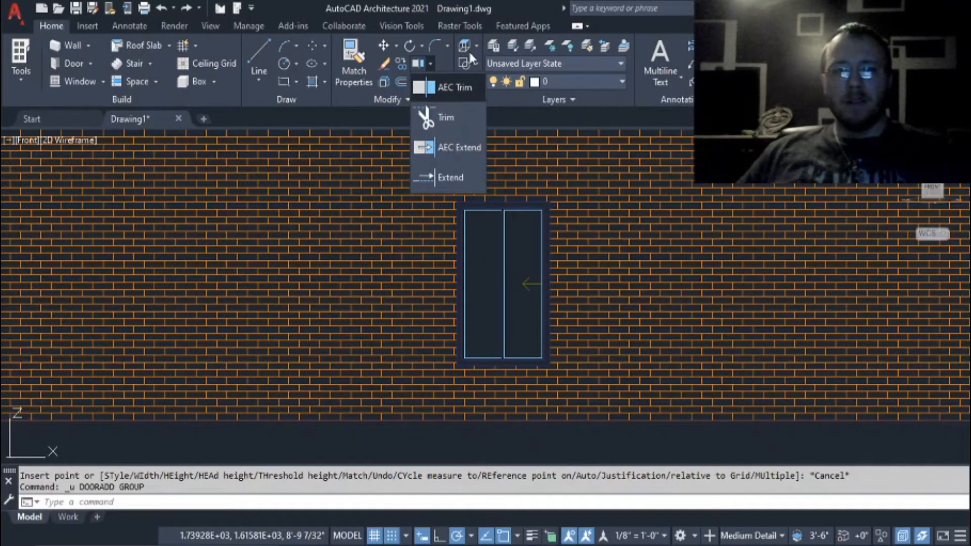
click(447, 45)
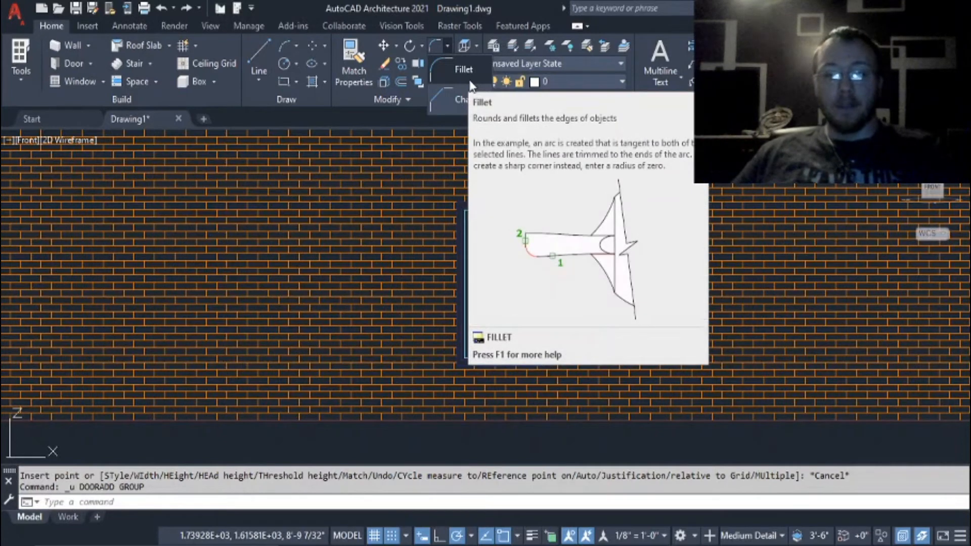
click(475, 44)
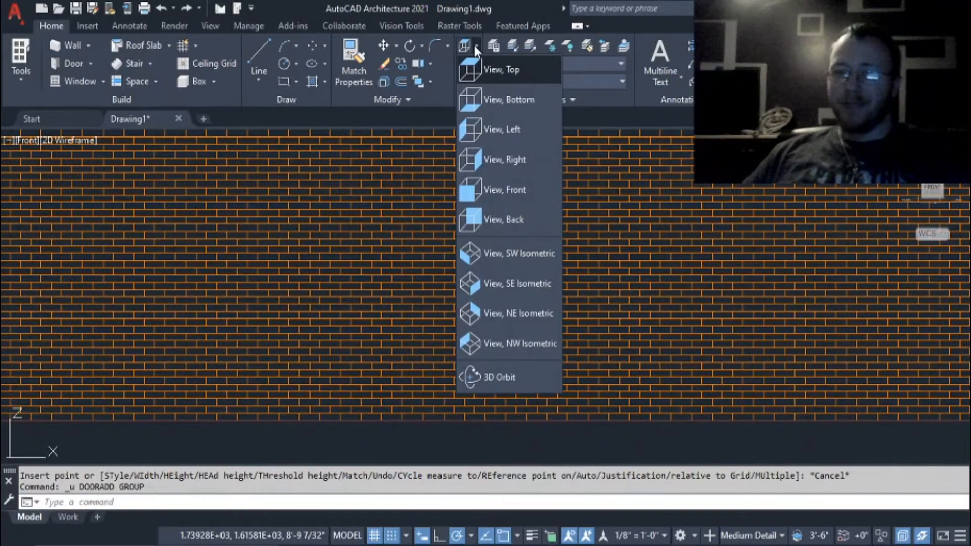
click(479, 46)
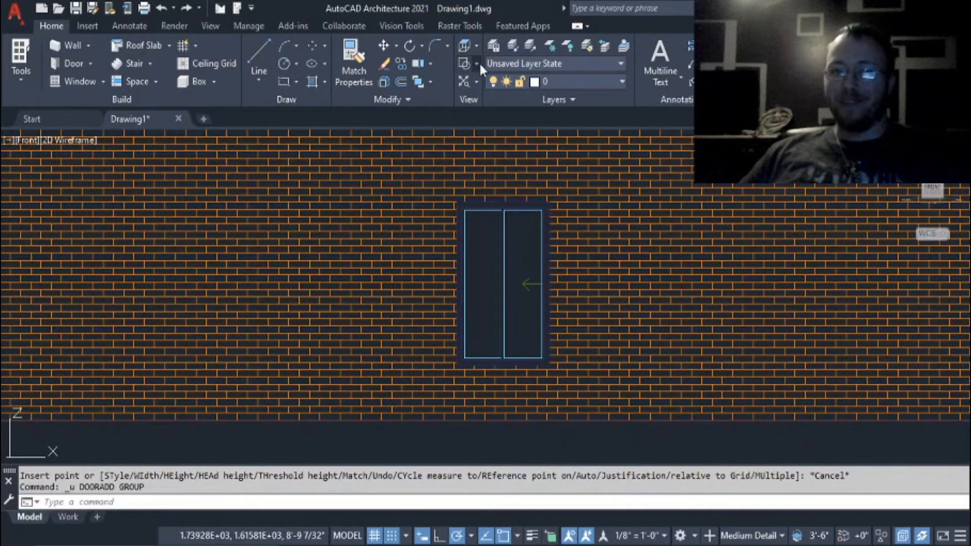
Display the model in the Realistic visual style and examine the brick texture and window up close and from farther away.
click(478, 63)
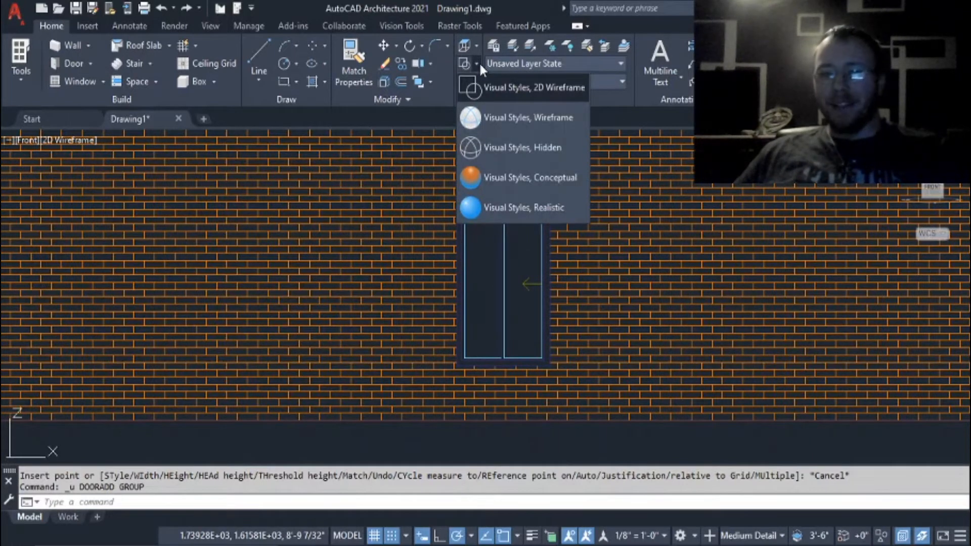
click(478, 62)
click(477, 64)
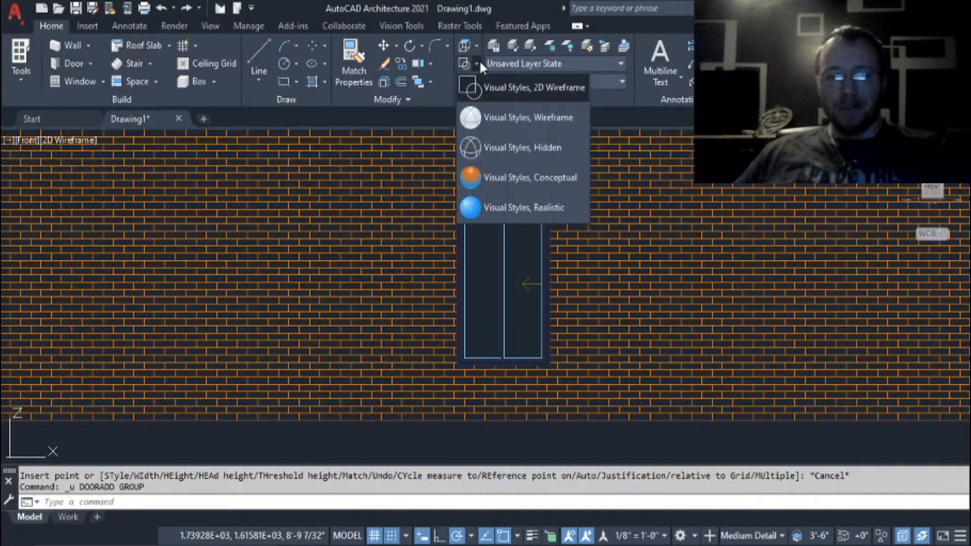
click(527, 207)
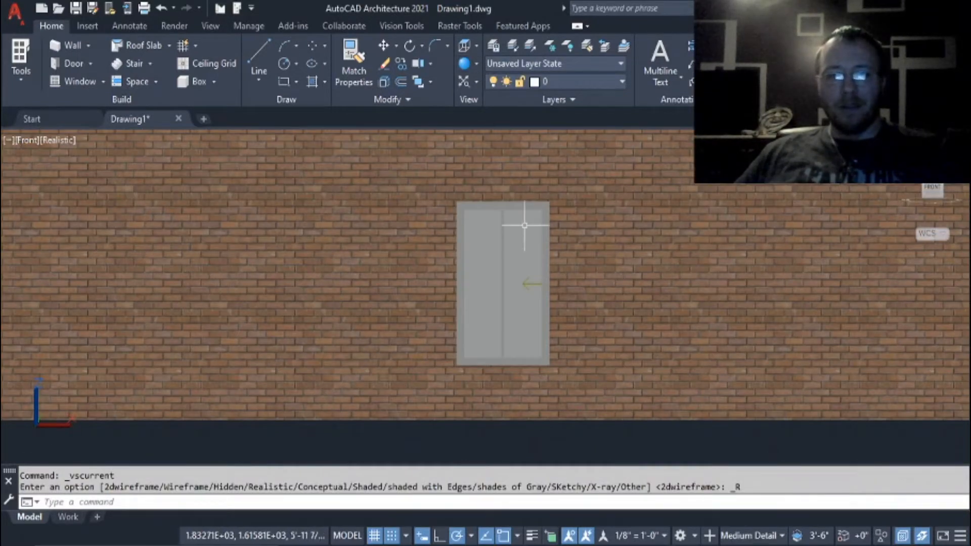
scroll(525, 225, up, 5)
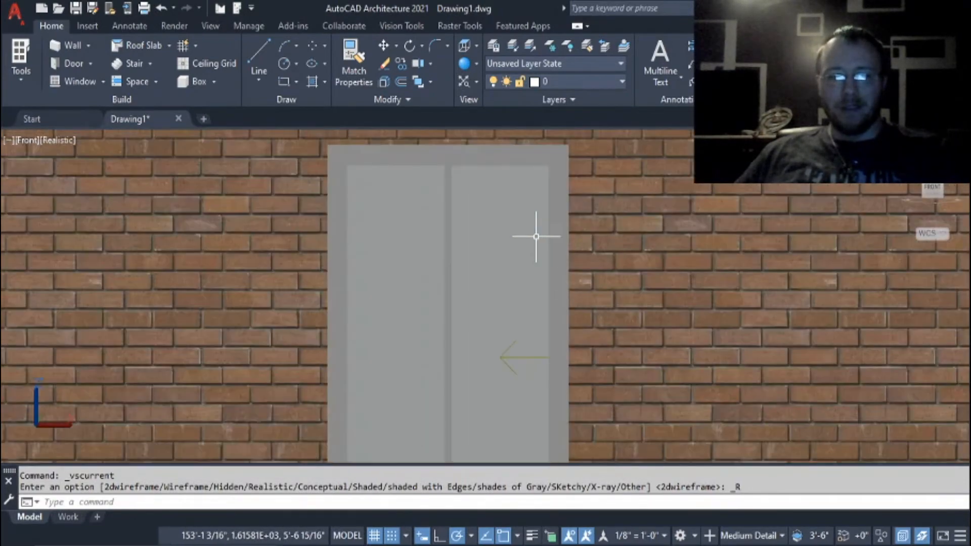
scroll(536, 236, up, 2)
scroll(536, 237, down, 8)
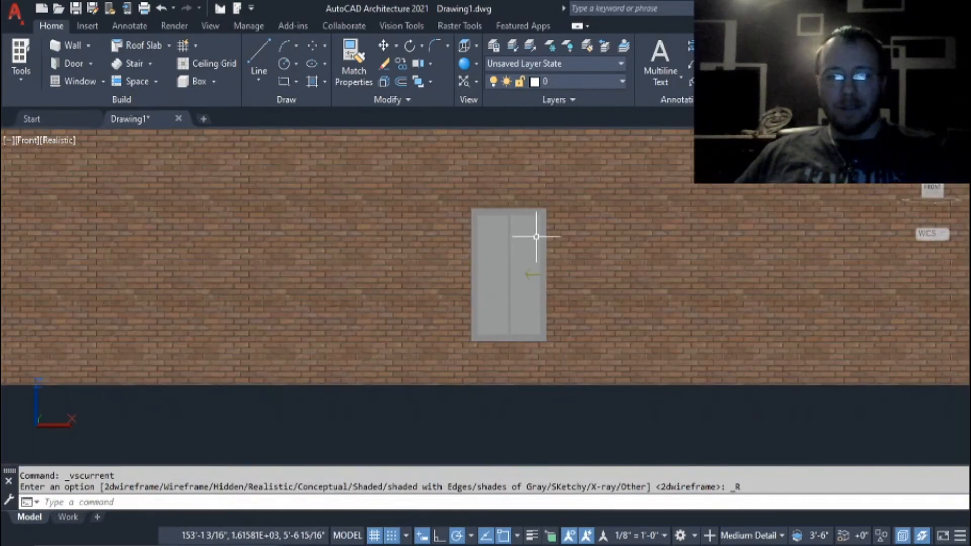
scroll(536, 237, down, 1)
Preview the wall and window in the Hidden visual style, and return the display to 2D Wireframe.
click(494, 141)
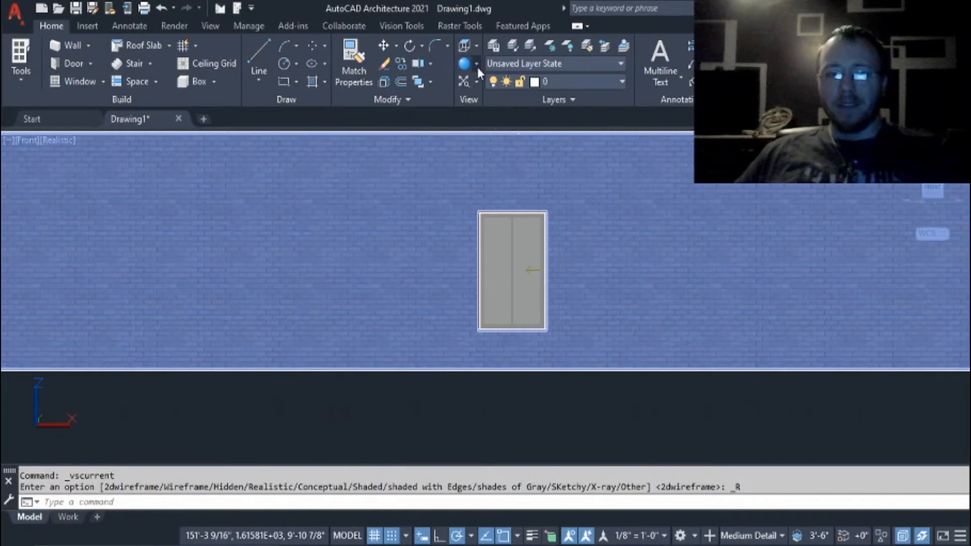
click(476, 64)
click(520, 146)
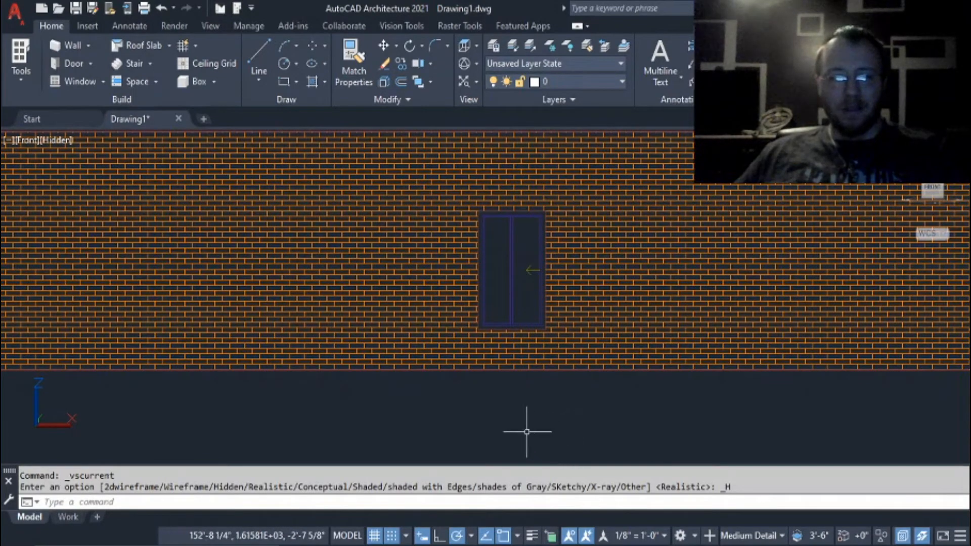
click(476, 65)
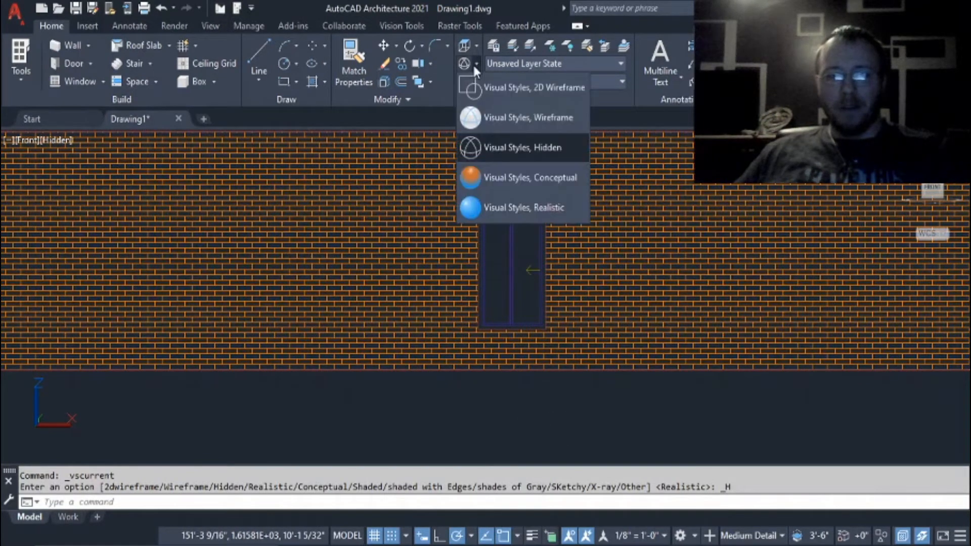
click(542, 90)
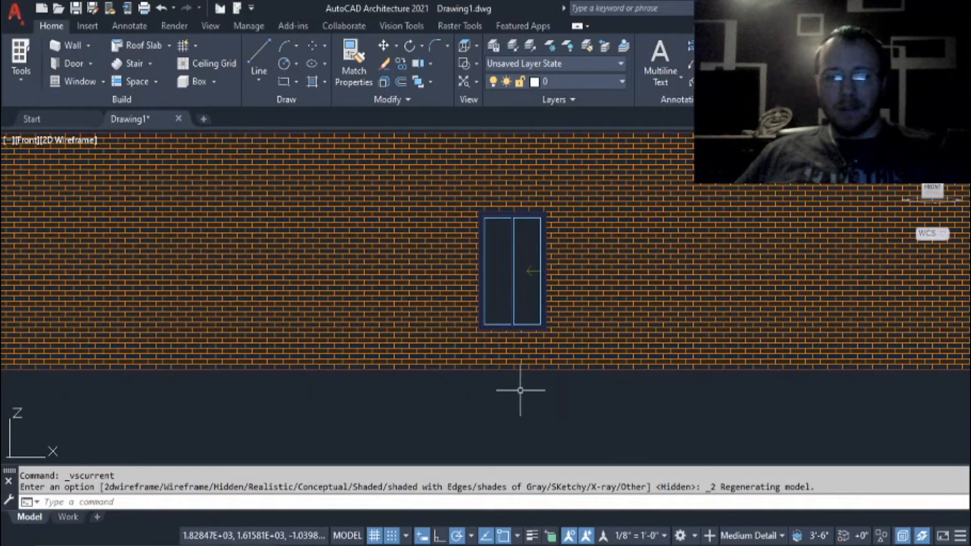
Check the list of visual styles and undo the last visual style changes.
click(475, 65)
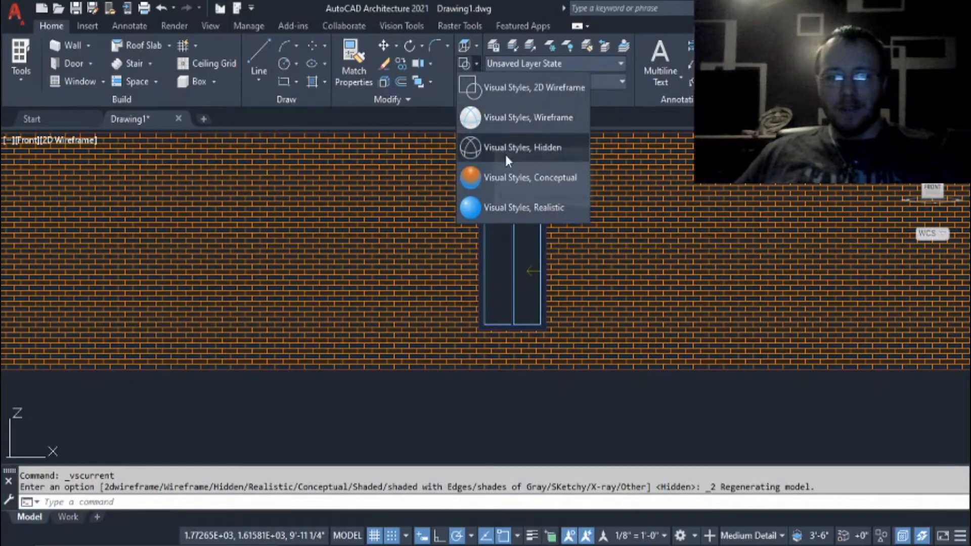
click(616, 425)
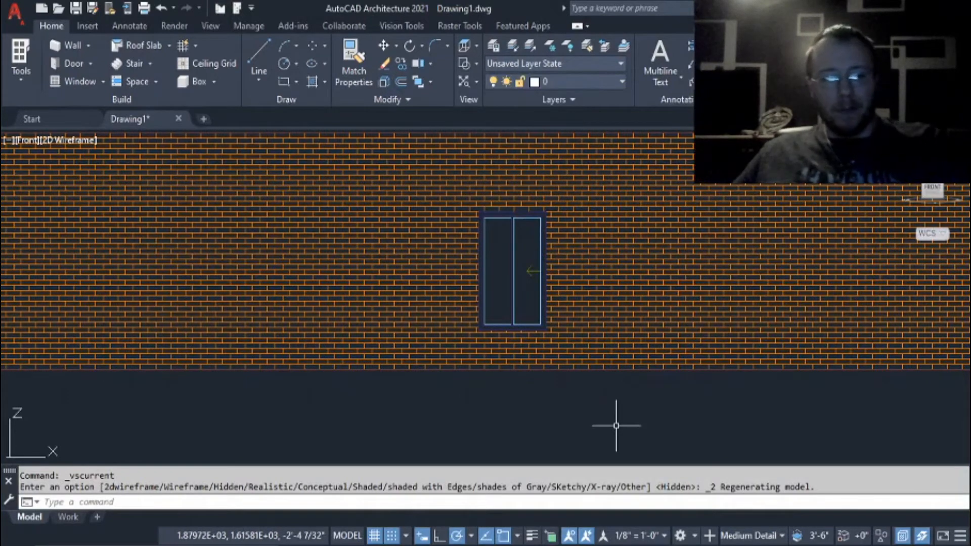
key(ctrl+z)
key(ctrl+z)
key(ctrl+z)
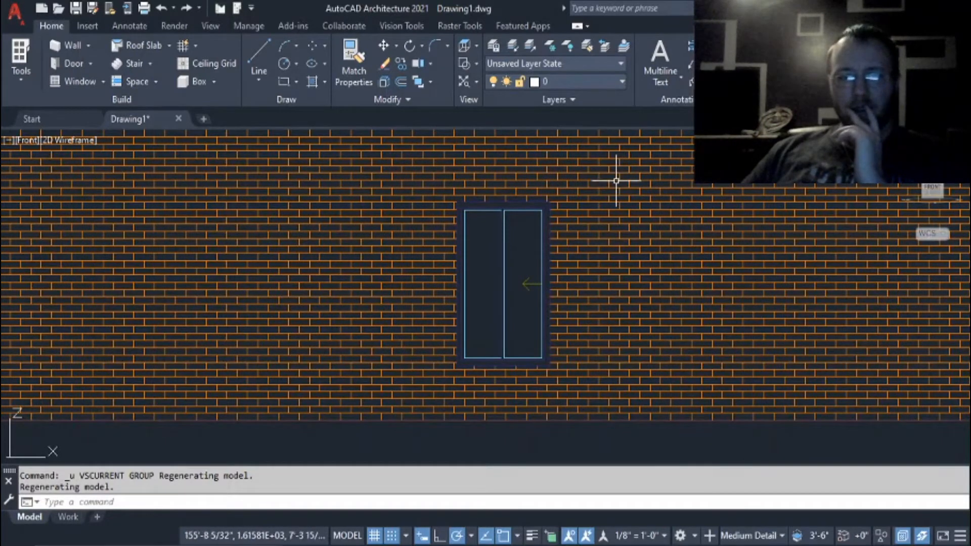
Review the drawing's layer list and the available zoom and pan tools.
click(622, 82)
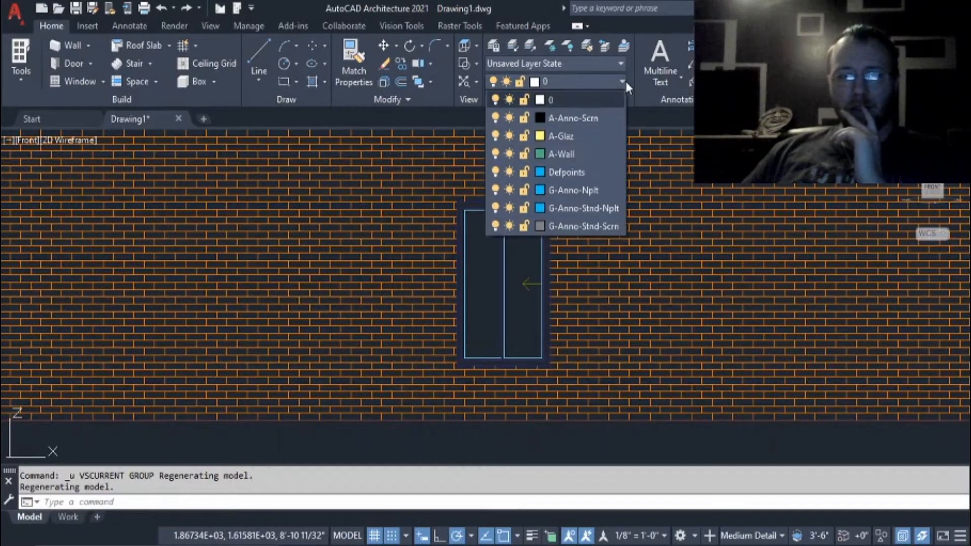
click(626, 81)
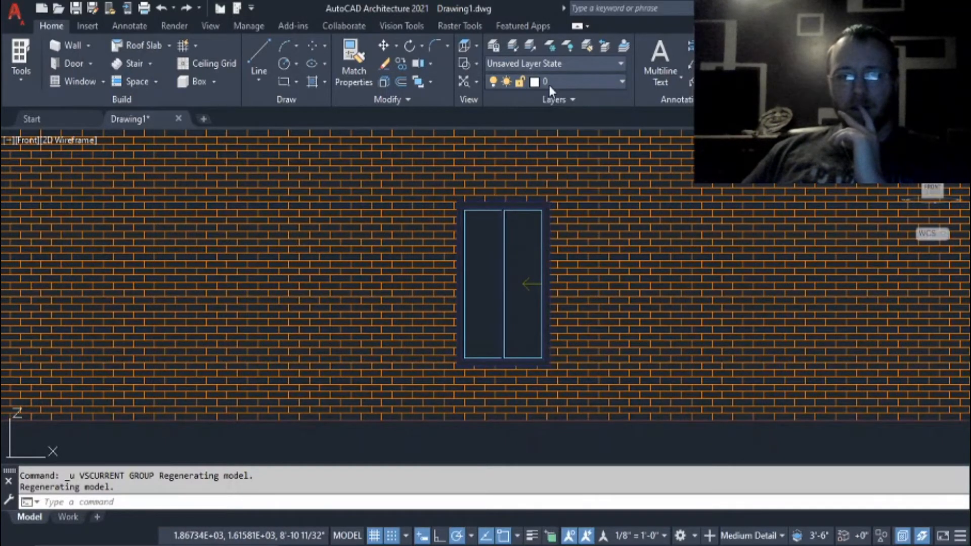
click(476, 82)
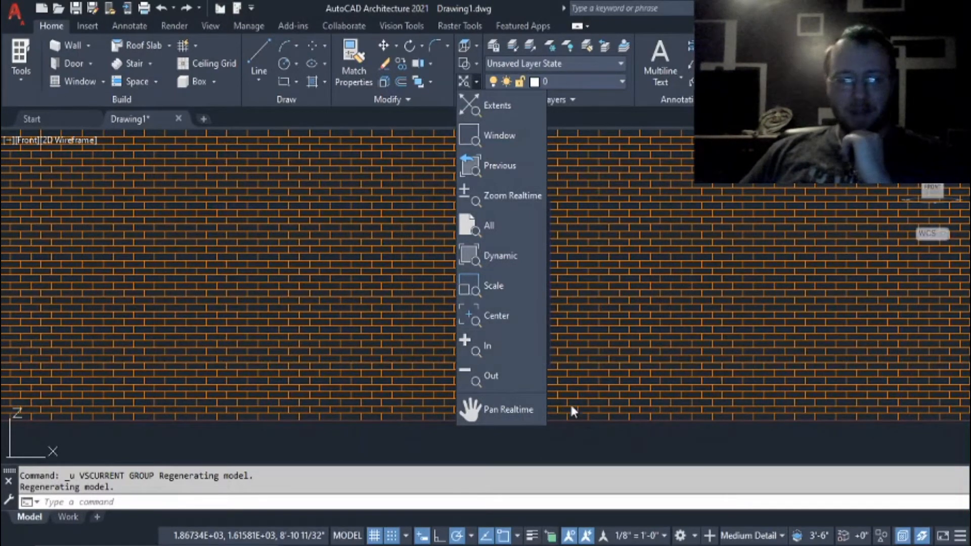
scroll(602, 294, up, 2)
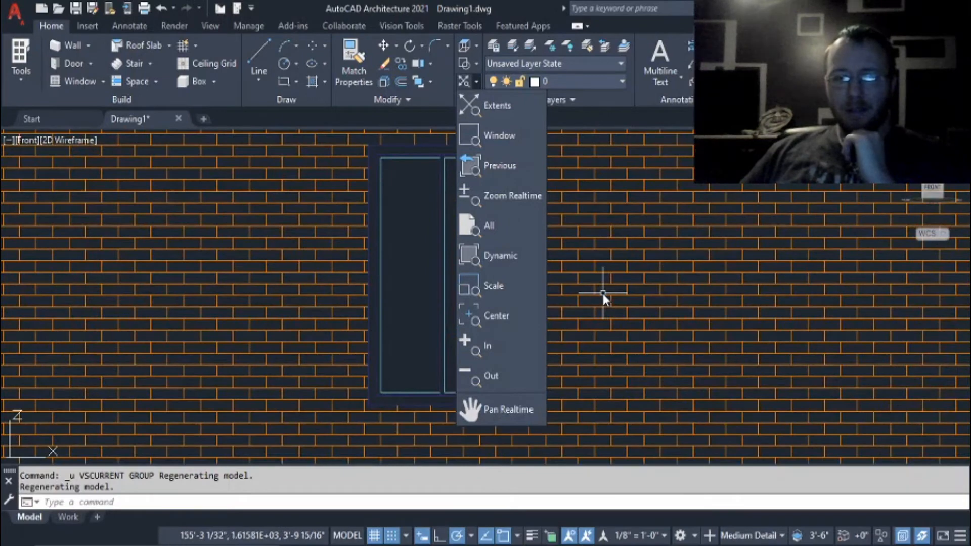
click(436, 226)
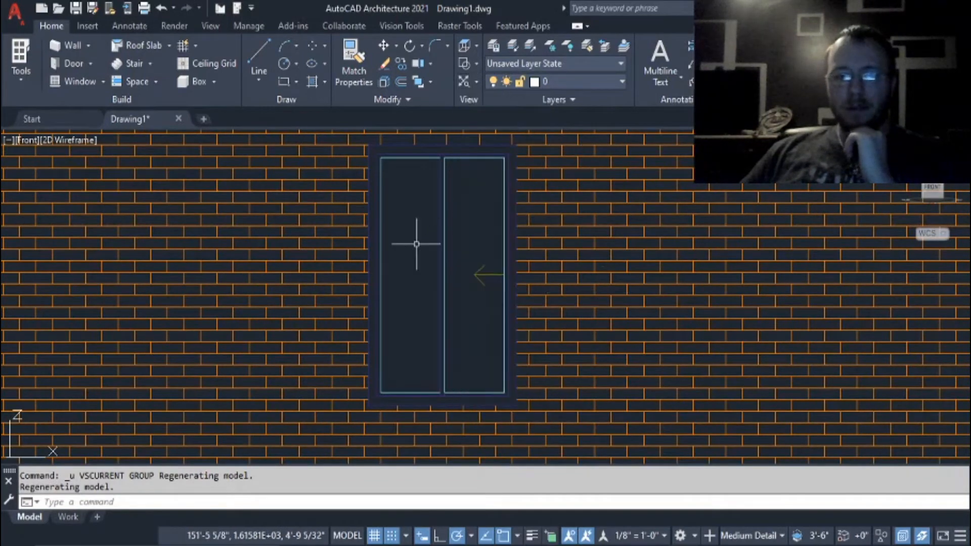
Examine the brick wall and its window in the front view, both up close and from farther away.
scroll(630, 318, down, 1)
scroll(637, 313, down, 1)
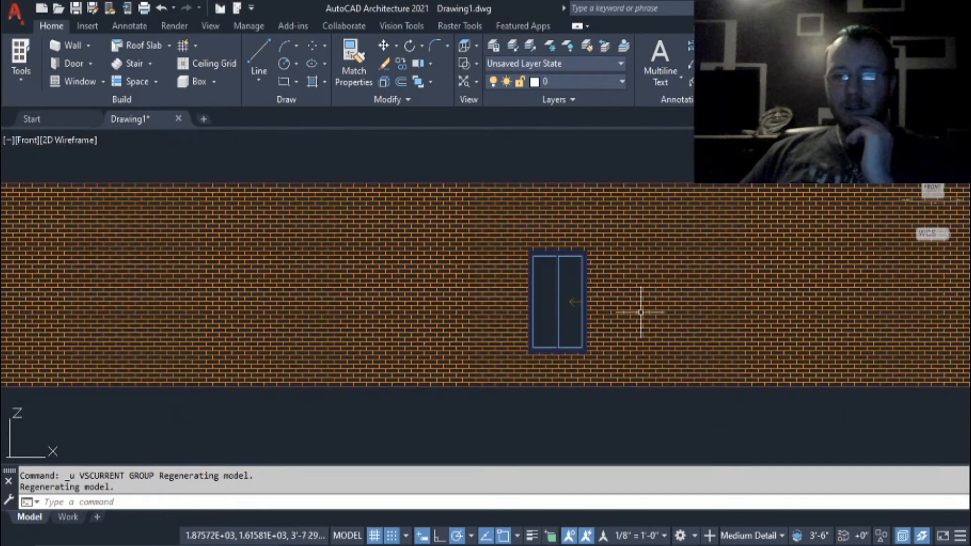
scroll(655, 284, up, 1)
mouse_move(615, 221)
middle_down()
mouse_move(490, 318)
mouse_move(490, 143)
mouse_move(510, 290)
mouse_move(550, 224)
middle_up()
scroll(509, 290, up, 2)
scroll(550, 224, down, 2)
middle_drag(550, 224, 567, 177)
scroll(568, 192, down, 2)
scroll(559, 234, up, 2)
scroll(559, 234, up, 2)
scroll(559, 234, down, 3)
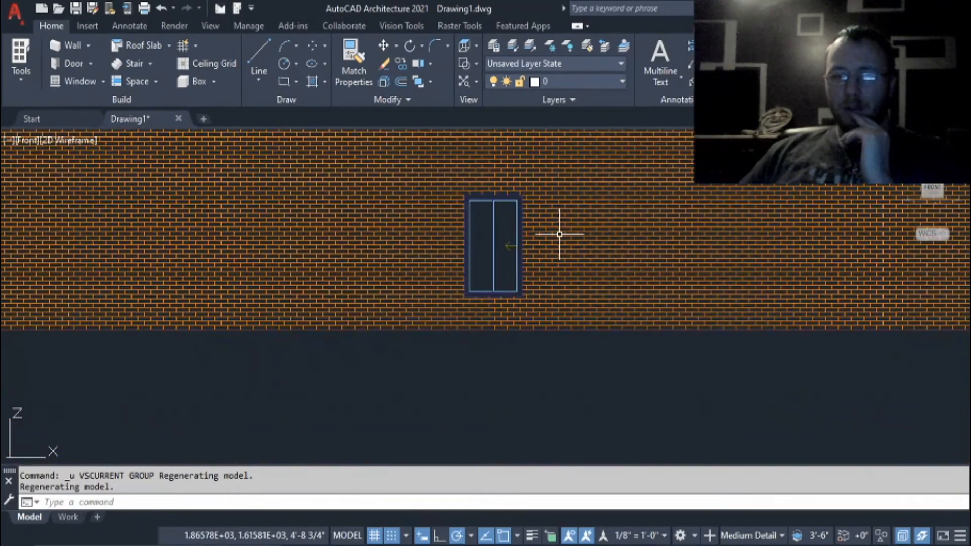
middle_drag(565, 234, 533, 278)
scroll(531, 271, up, 2)
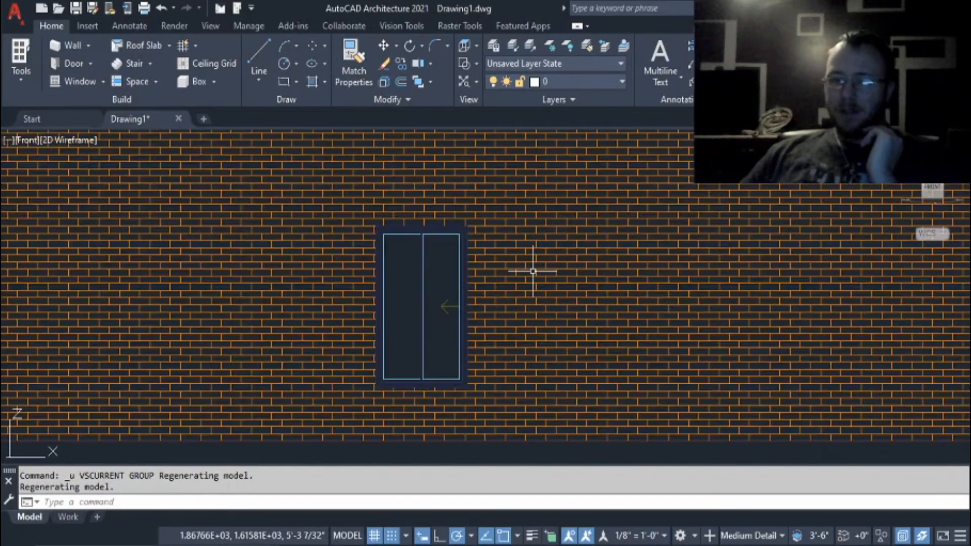
middle_drag(514, 208, 516, 232)
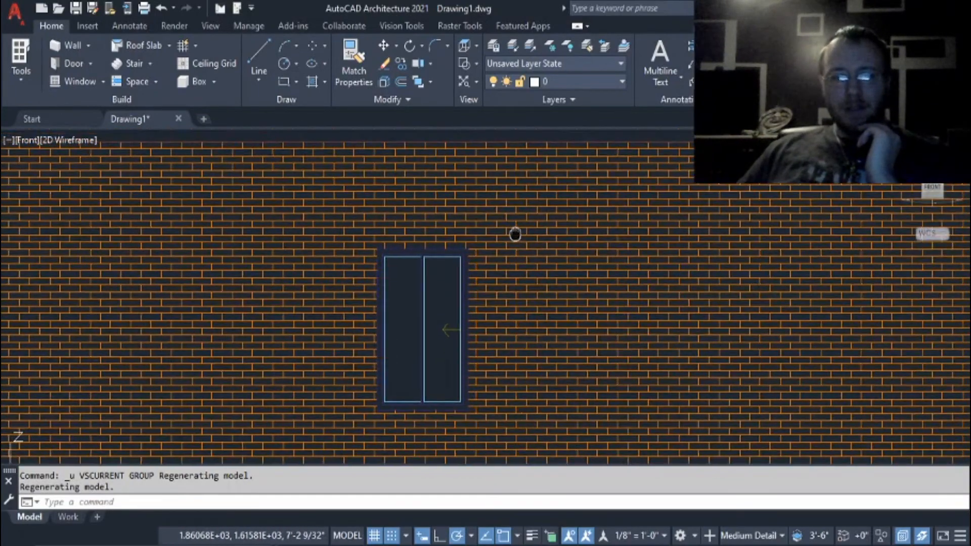
scroll(515, 222, down, 2)
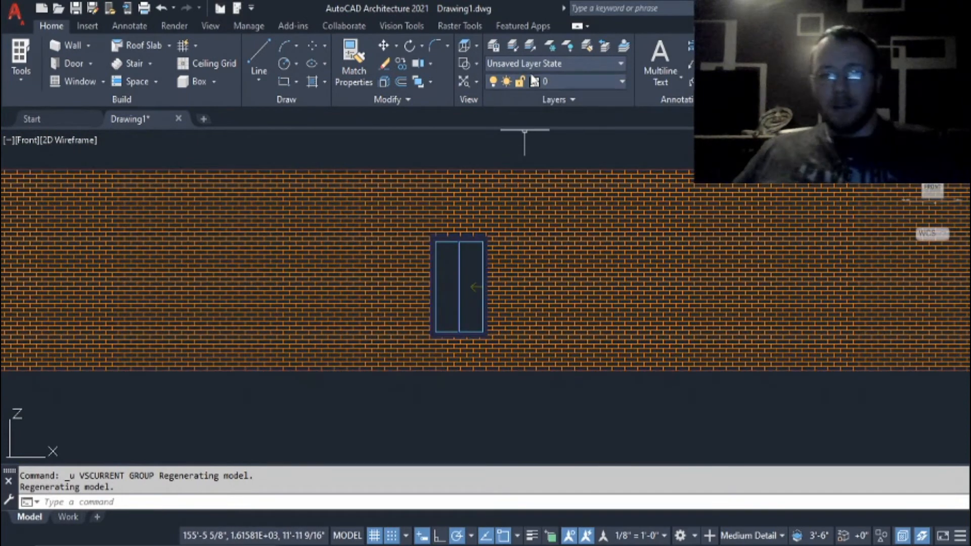
Review the layer state options, the additional modify tools and the AEC, rectangular, path and polar array variants.
click(624, 62)
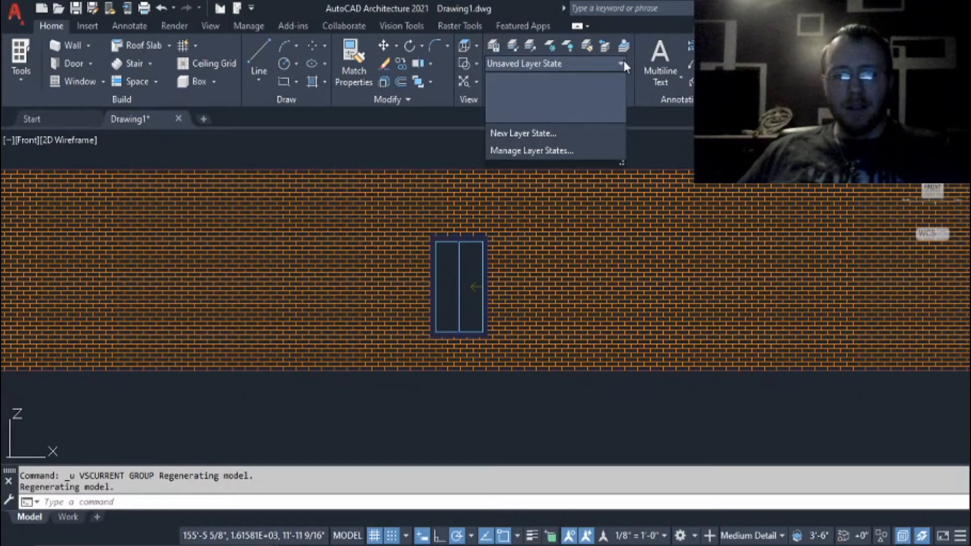
click(624, 60)
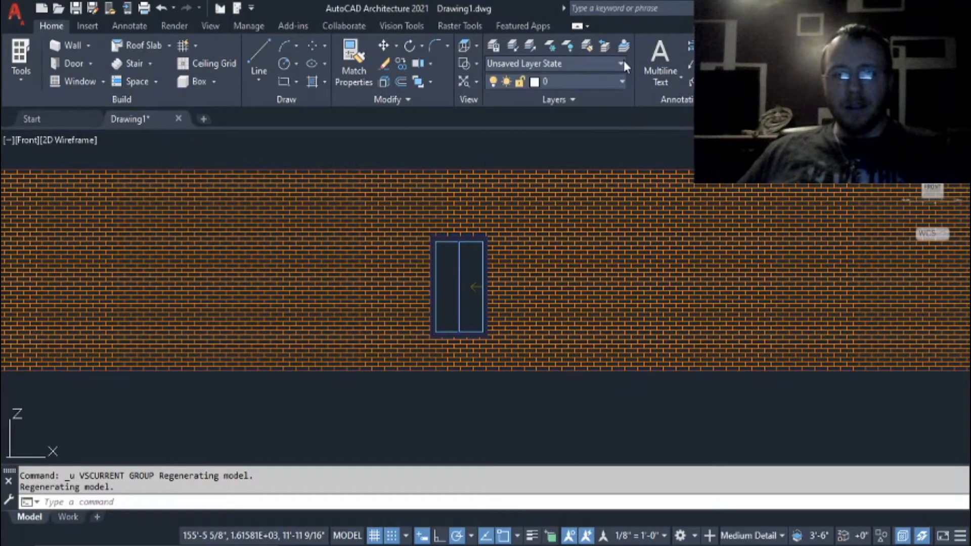
click(611, 97)
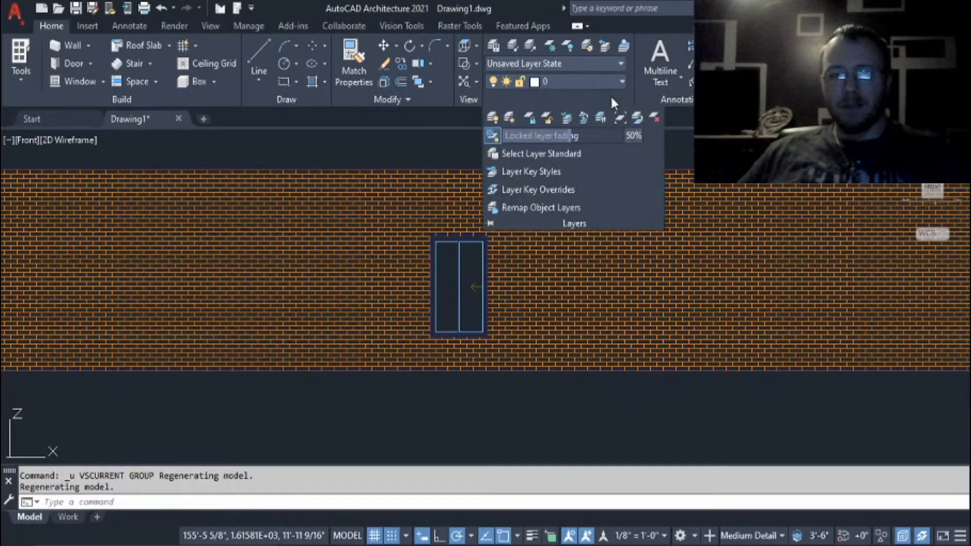
click(380, 100)
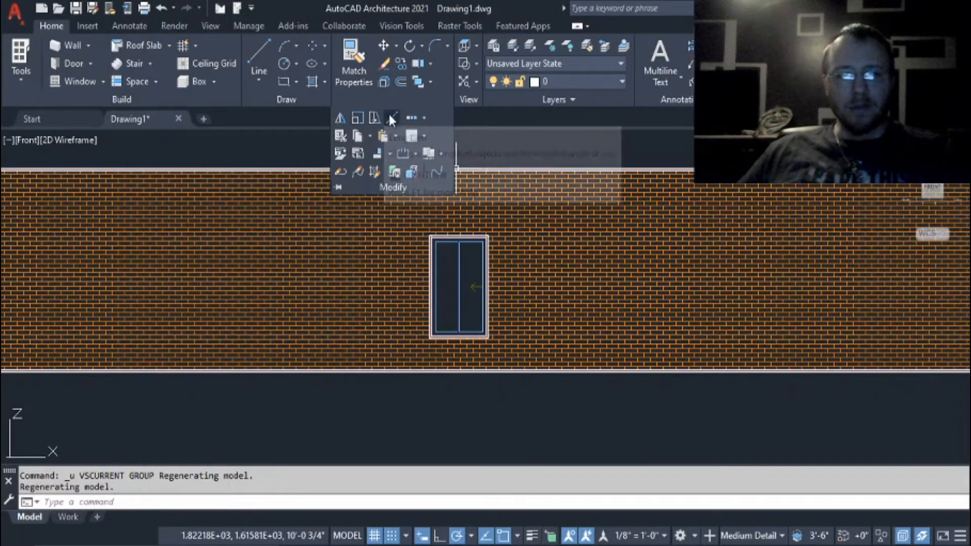
click(423, 117)
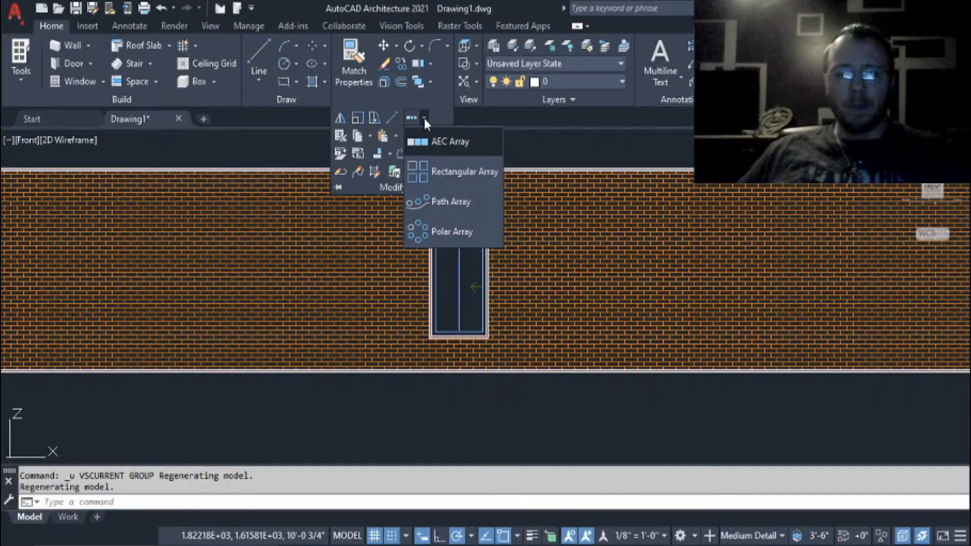
click(423, 117)
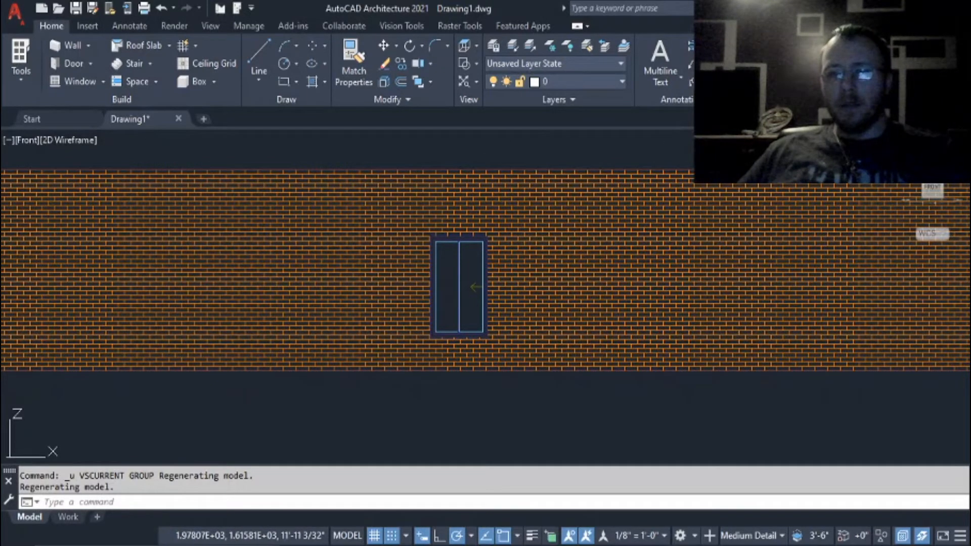
Review the multiline and single line text variants and the command suggestions for T.
click(681, 78)
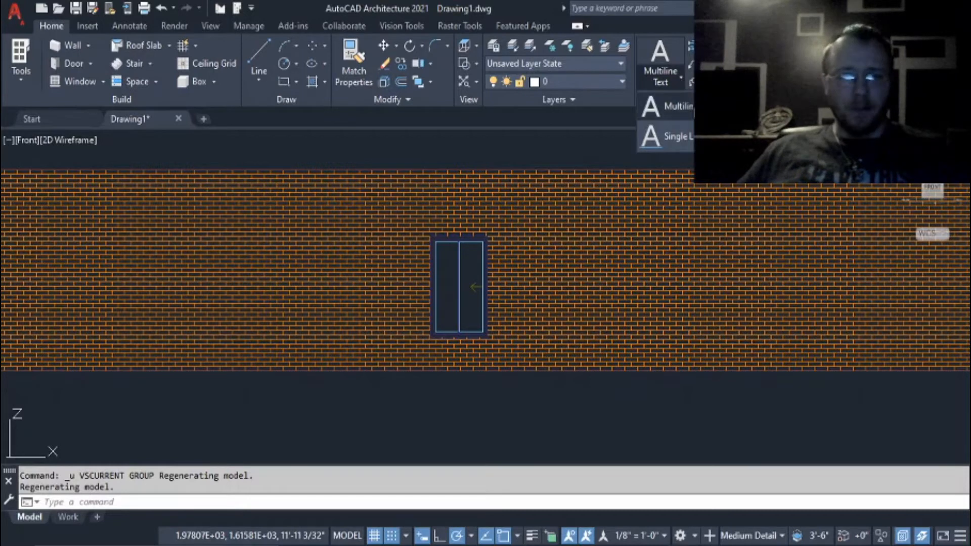
click(697, 106)
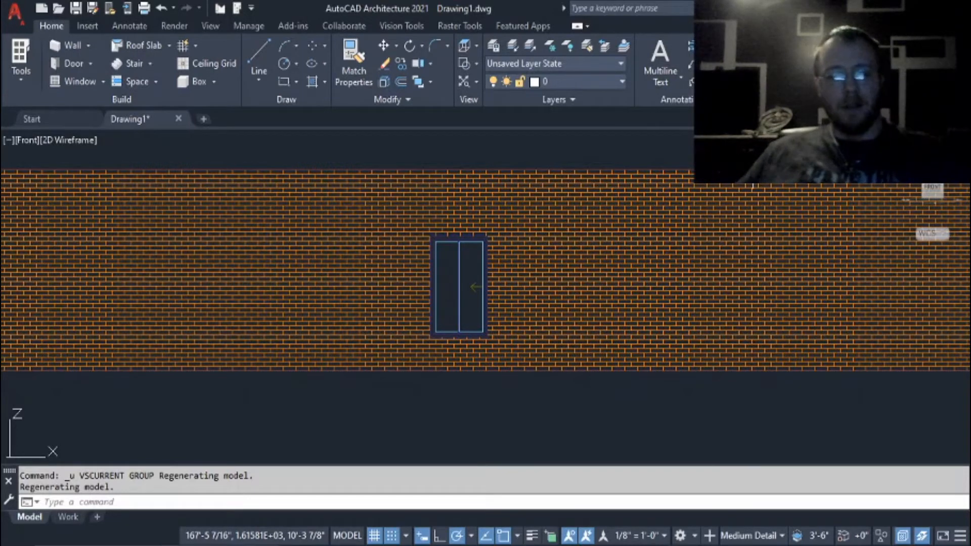
text(t)
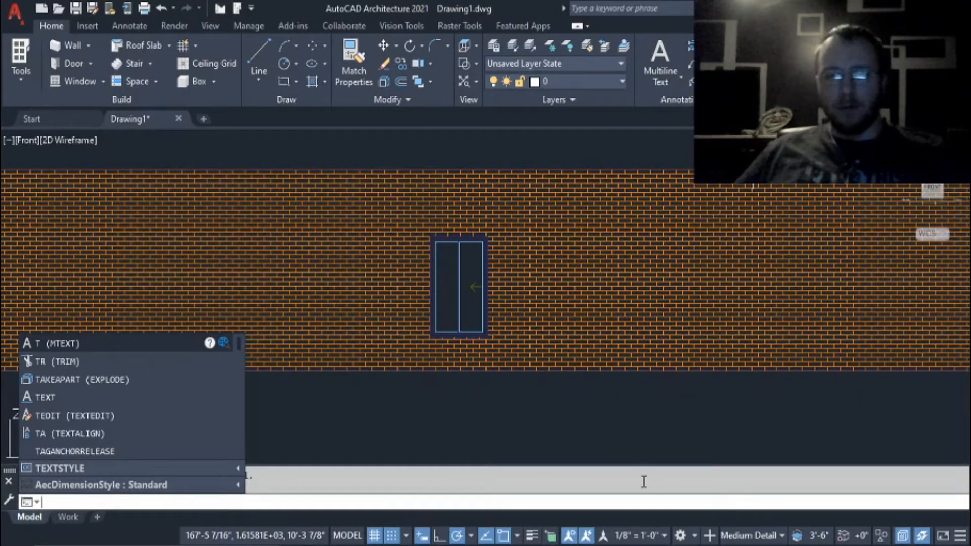
key(ctrl+z)
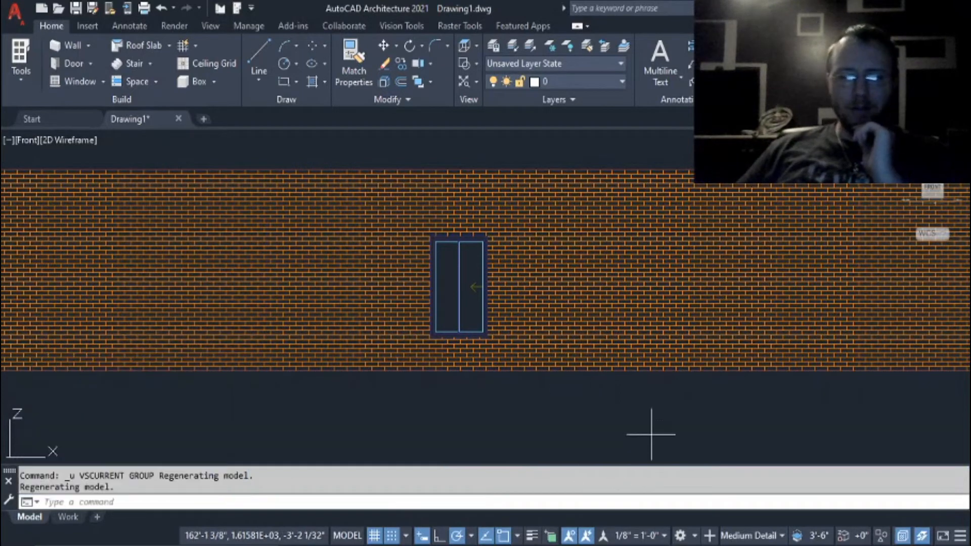
click(651, 434)
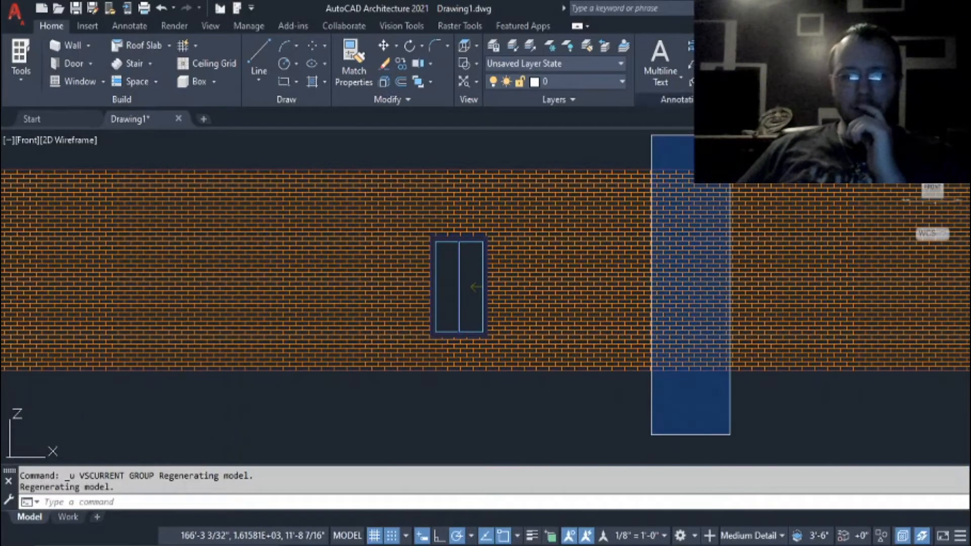
click(680, 78)
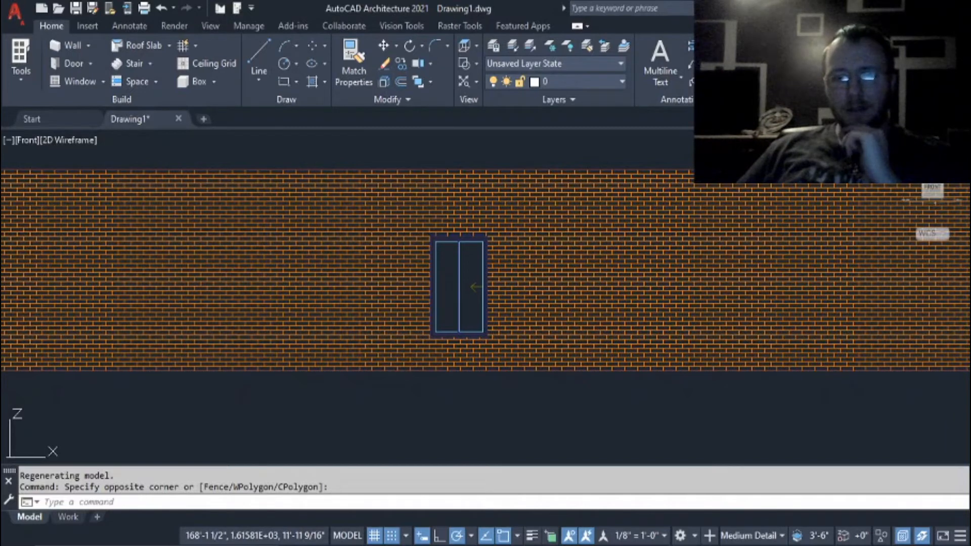
Review the available dimension types, the leader tools including Align and Collect, and the room and wall tag tools.
click(704, 46)
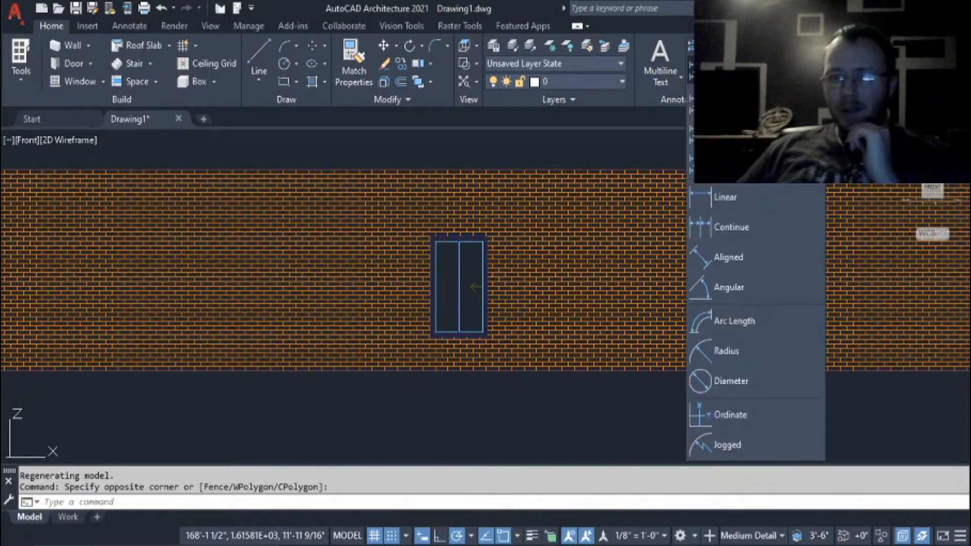
key(Escape)
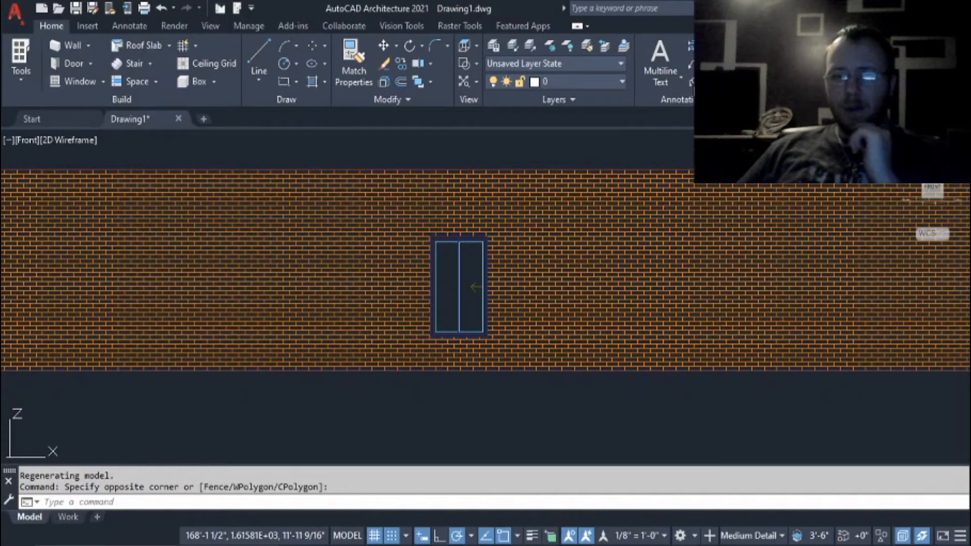
click(705, 64)
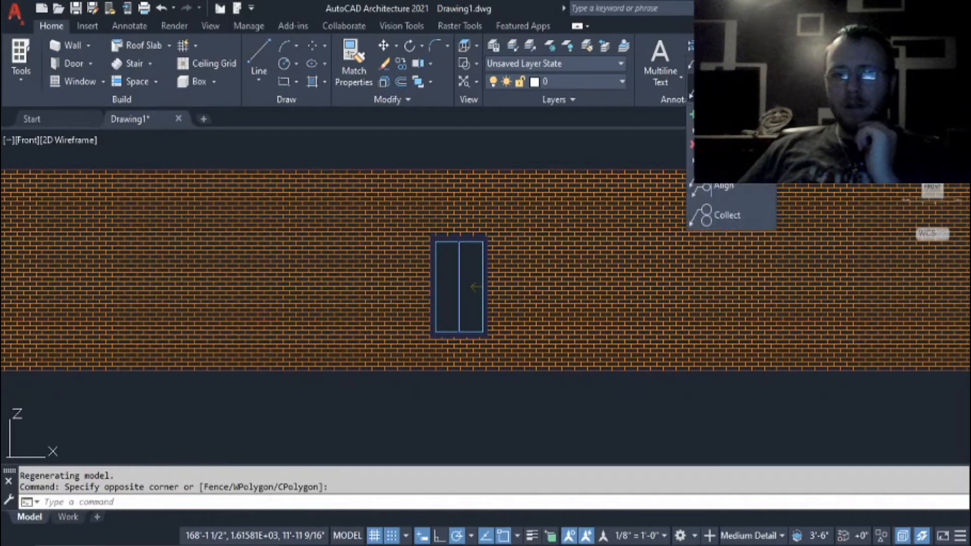
click(705, 63)
click(705, 82)
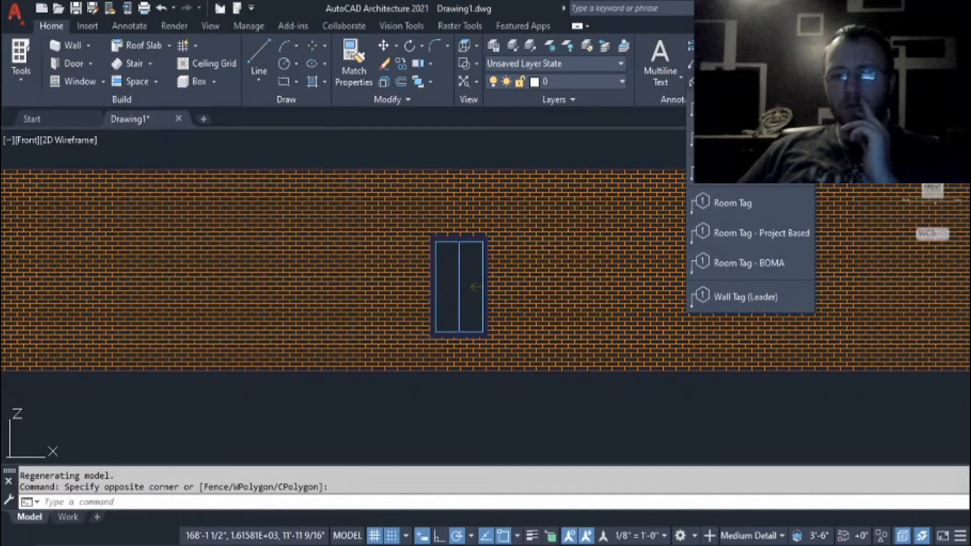
click(705, 81)
Review the schedule and table tools, the keynote legend options and the angle, area and volume measuring tools.
click(731, 45)
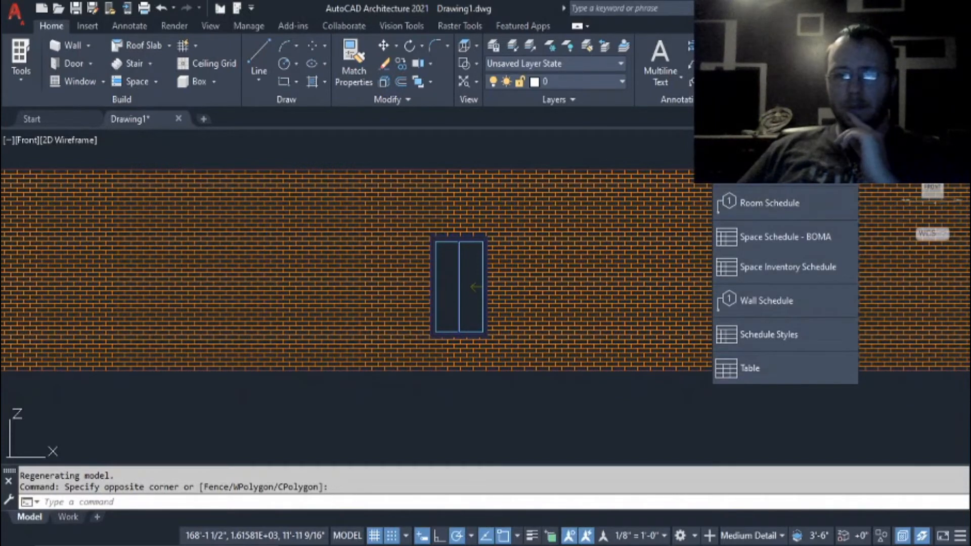
click(731, 64)
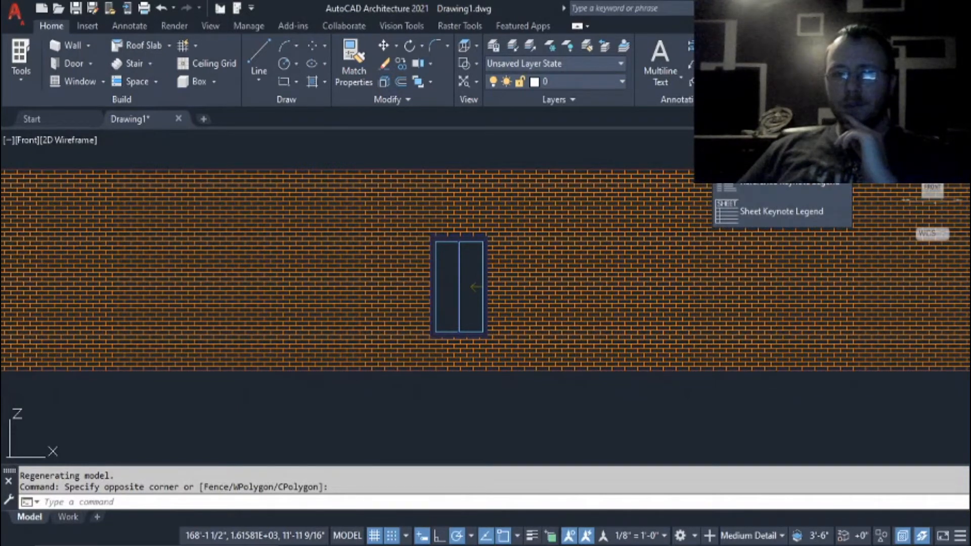
key(Escape)
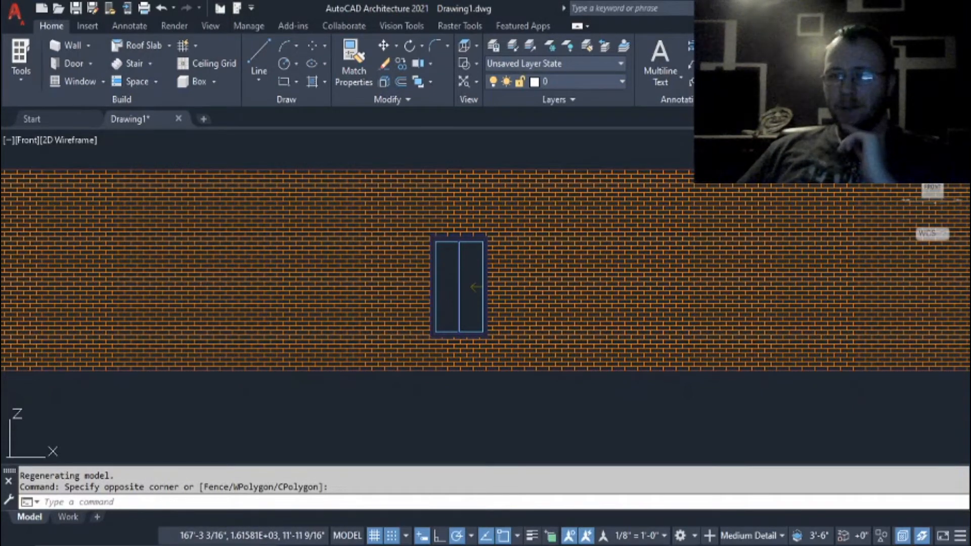
click(761, 79)
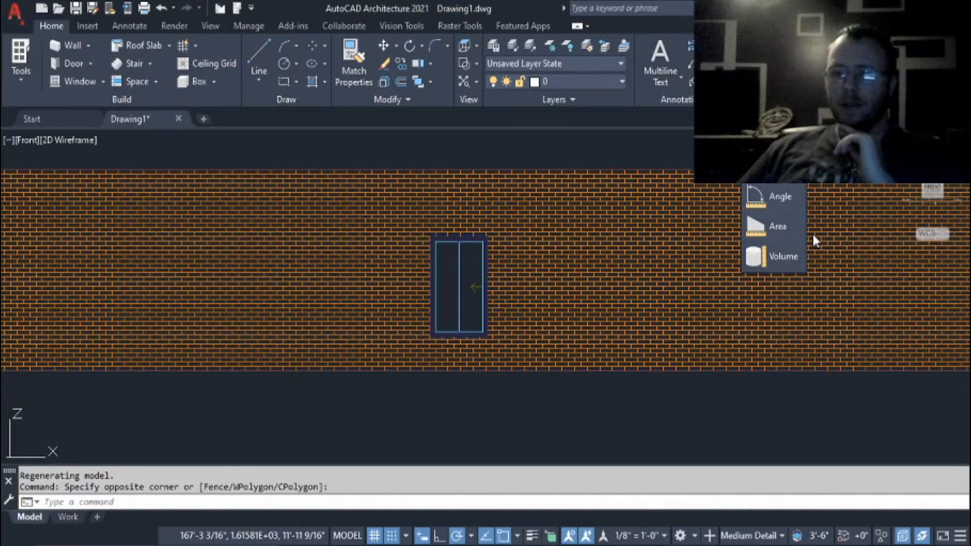
key(Escape)
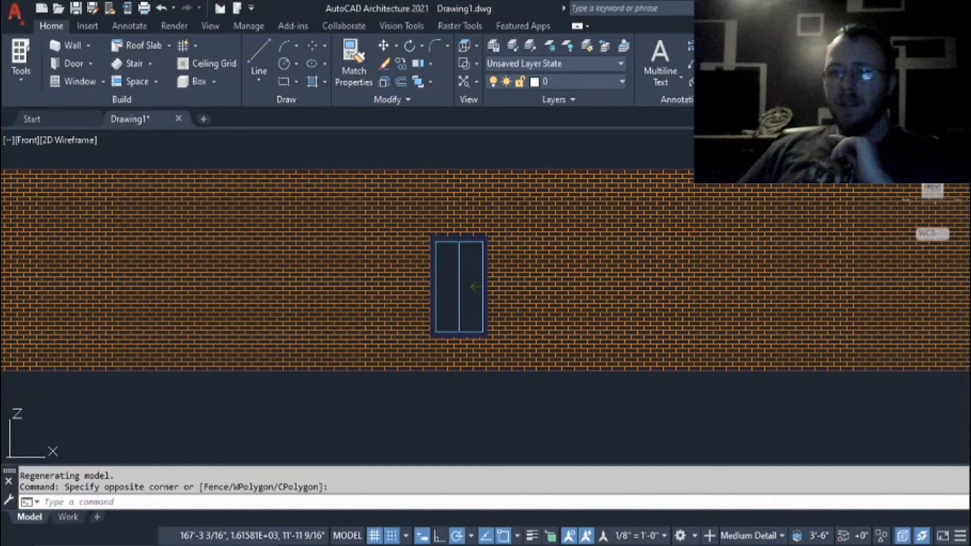
click(866, 100)
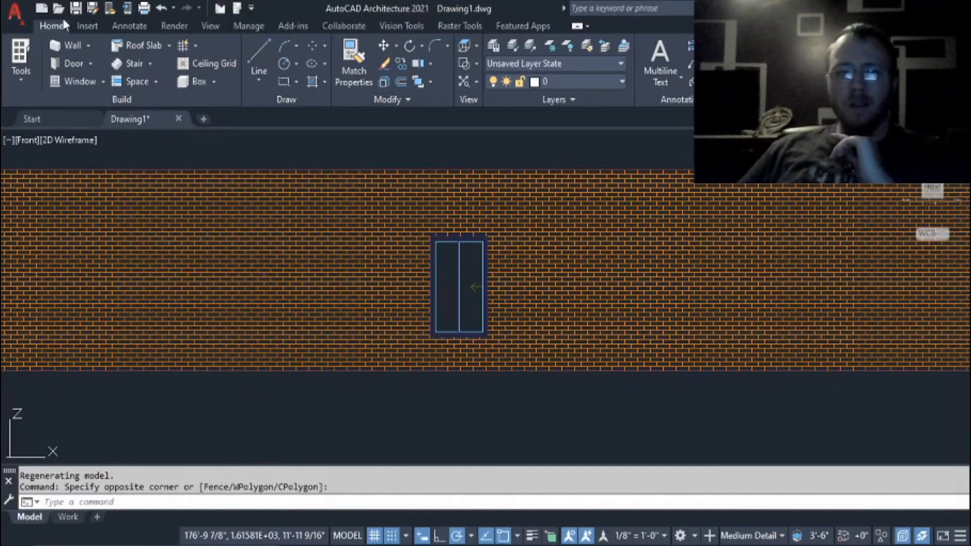
Review the reference, block, attribute and import tools, plus the available annotation text styles.
click(81, 26)
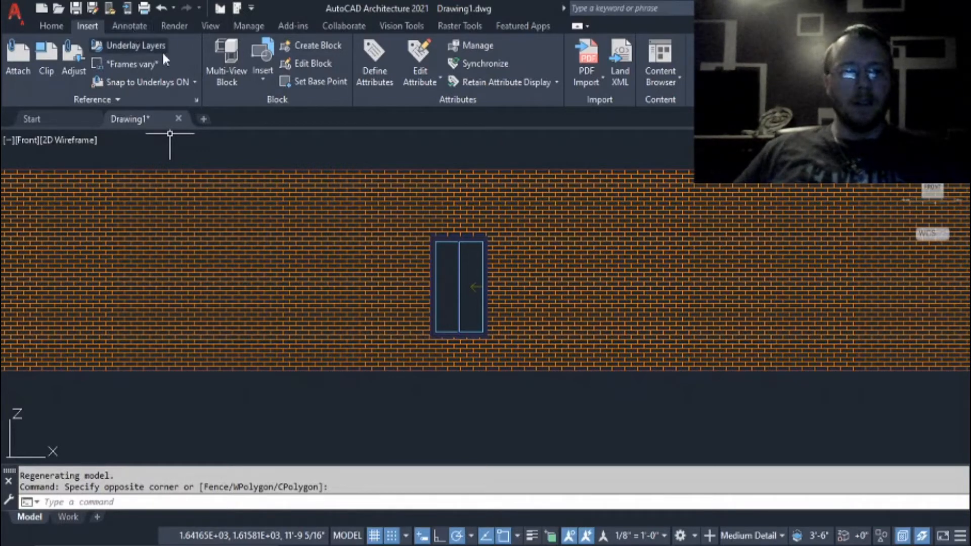
click(125, 28)
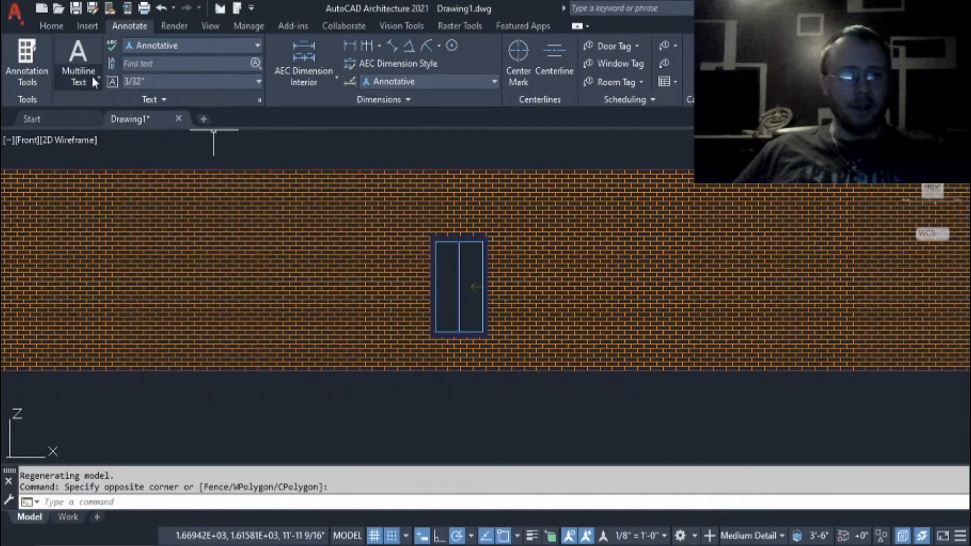
click(258, 45)
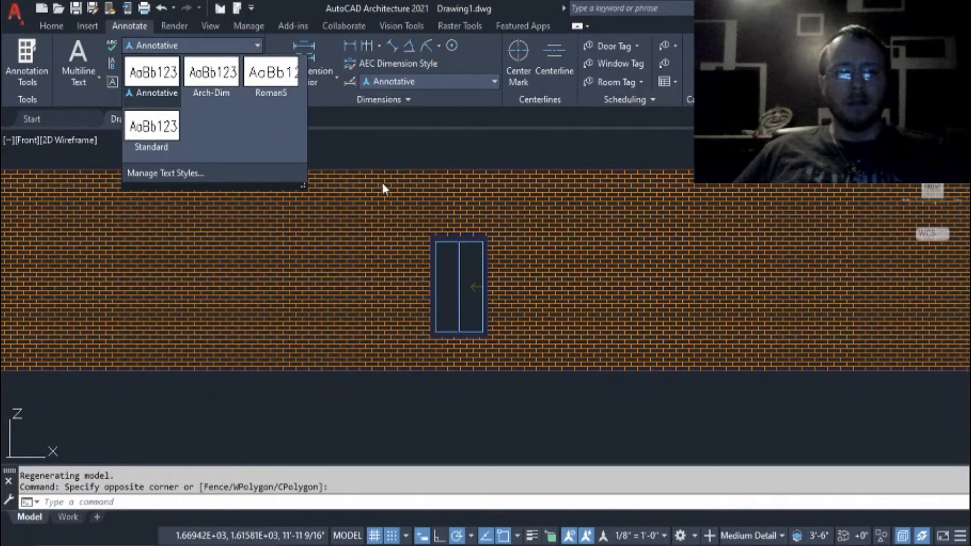
click(358, 161)
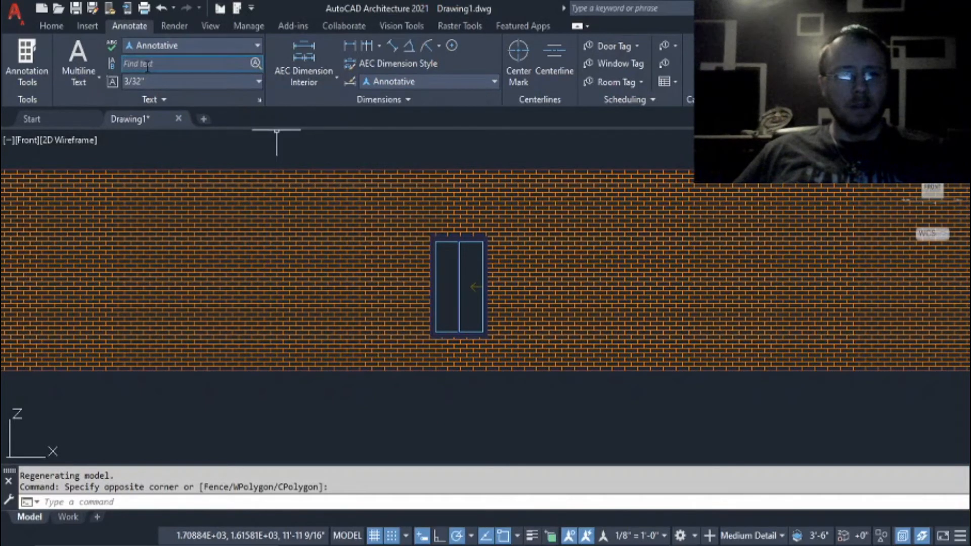
click(244, 104)
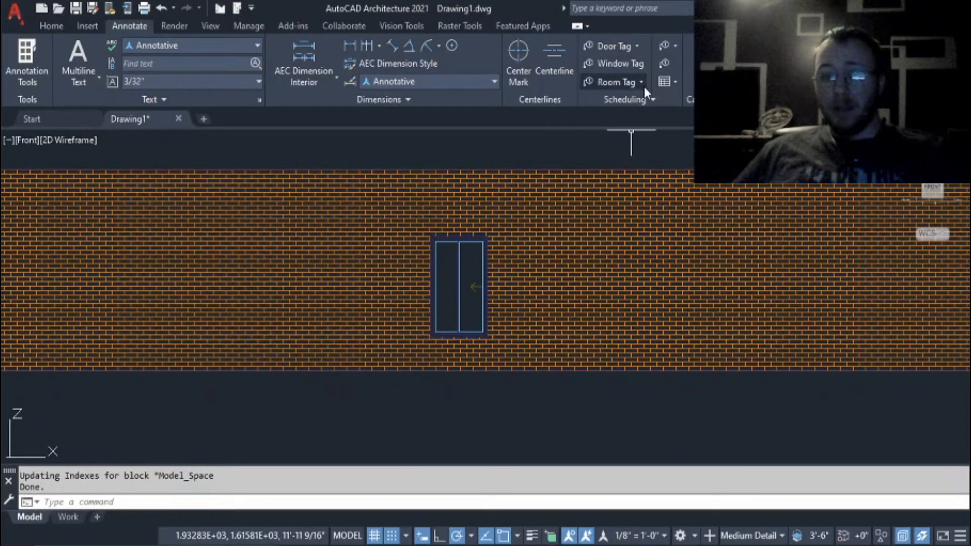
Review the additional scheduling tools, including wall tags, tag creation and property set renumbering, and the schedule table variants.
click(667, 93)
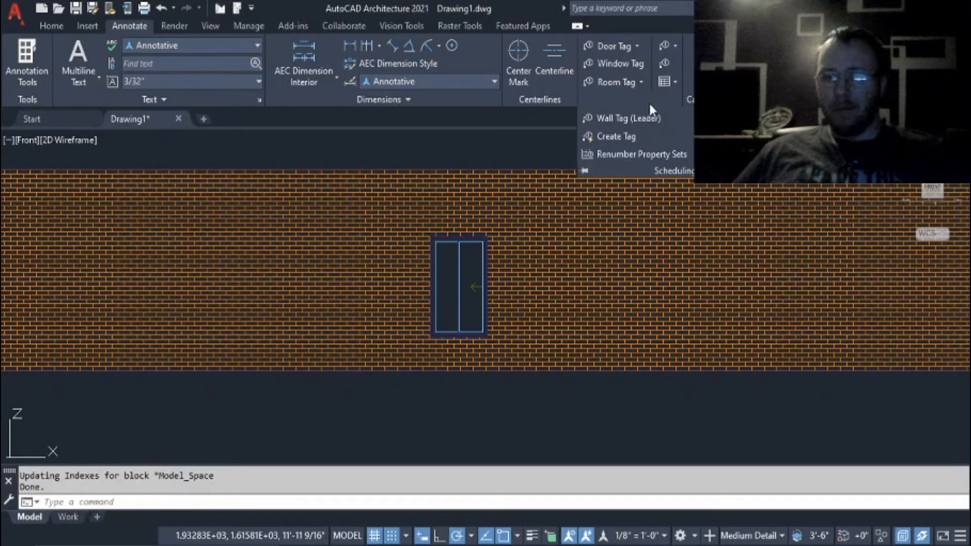
click(538, 145)
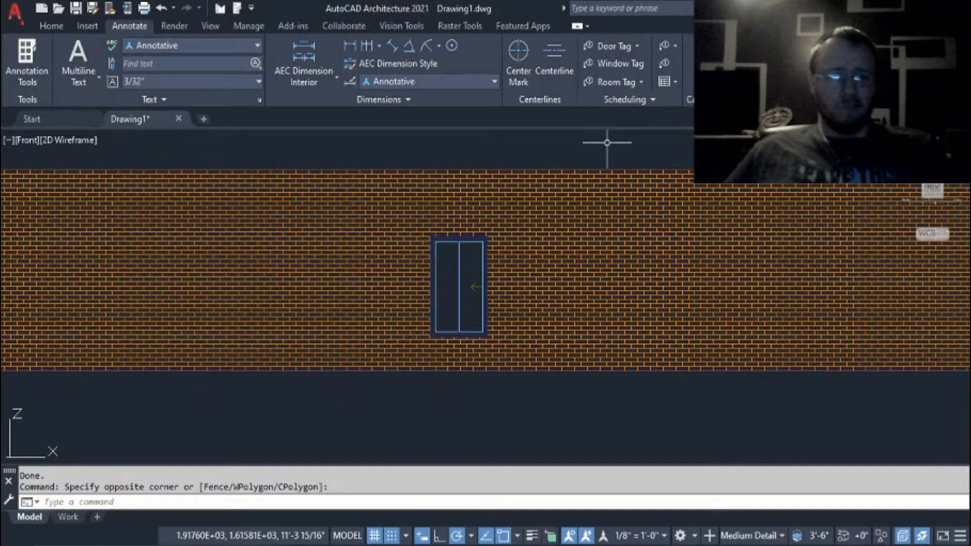
click(638, 100)
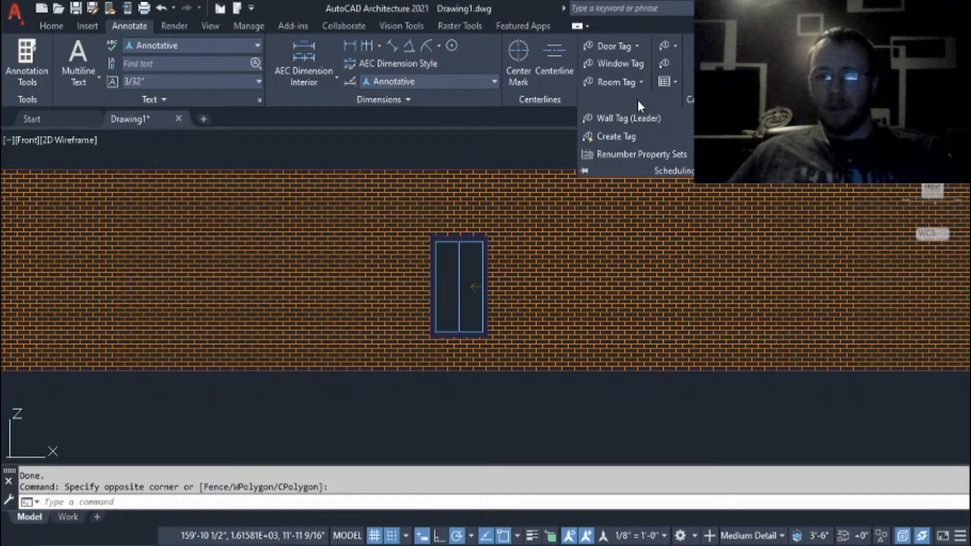
click(556, 144)
click(553, 143)
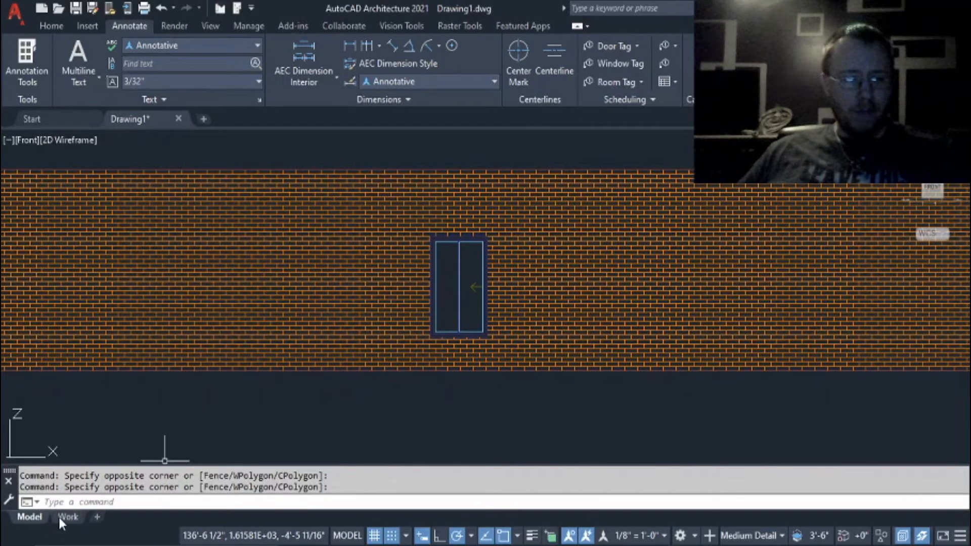
mouse_move(66, 517)
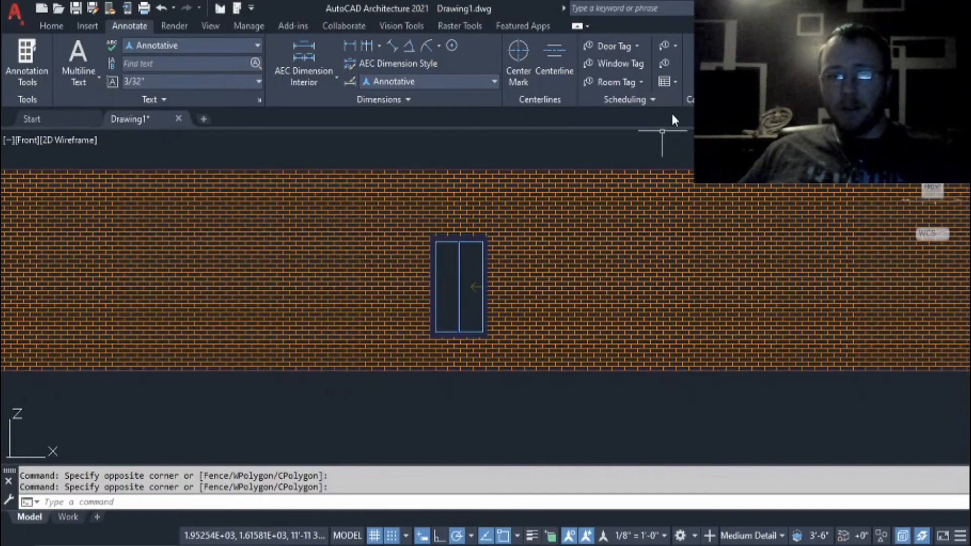
click(677, 88)
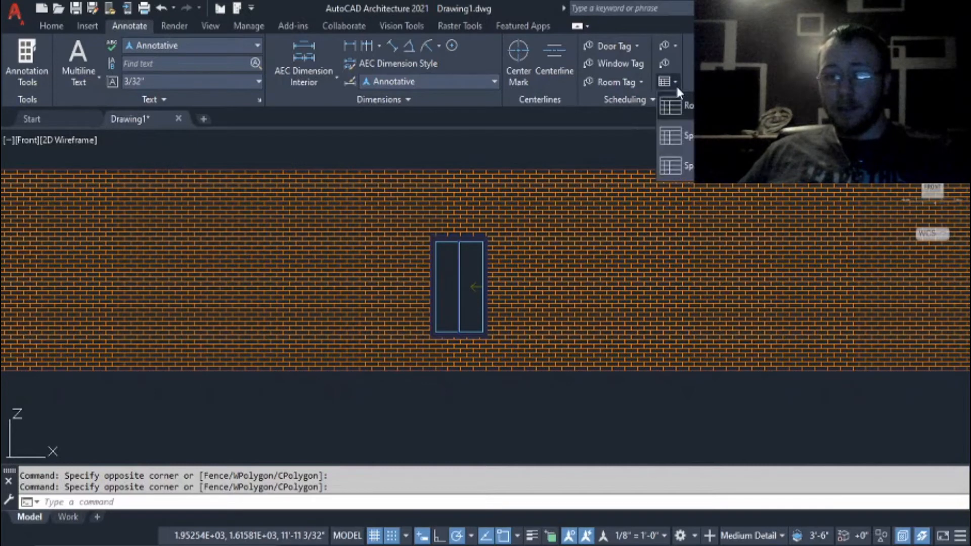
click(676, 88)
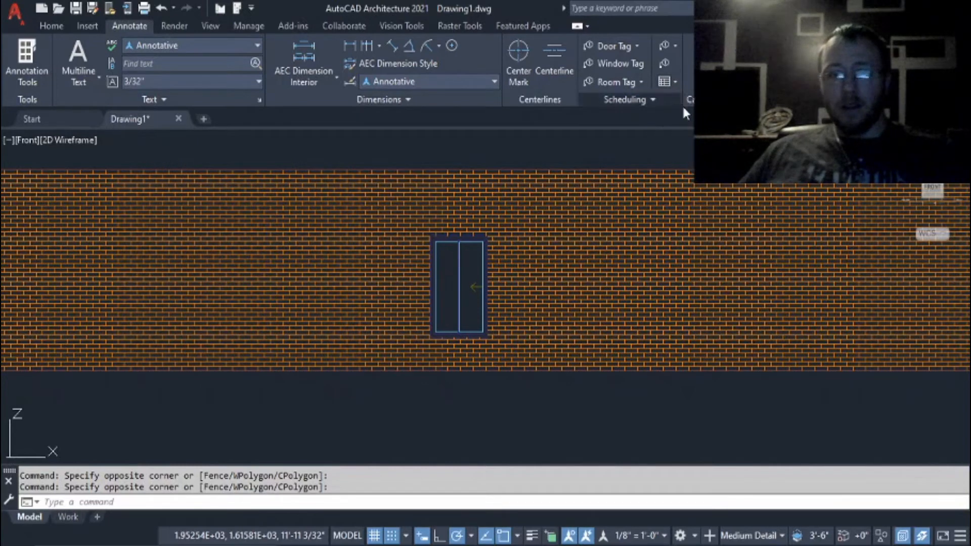
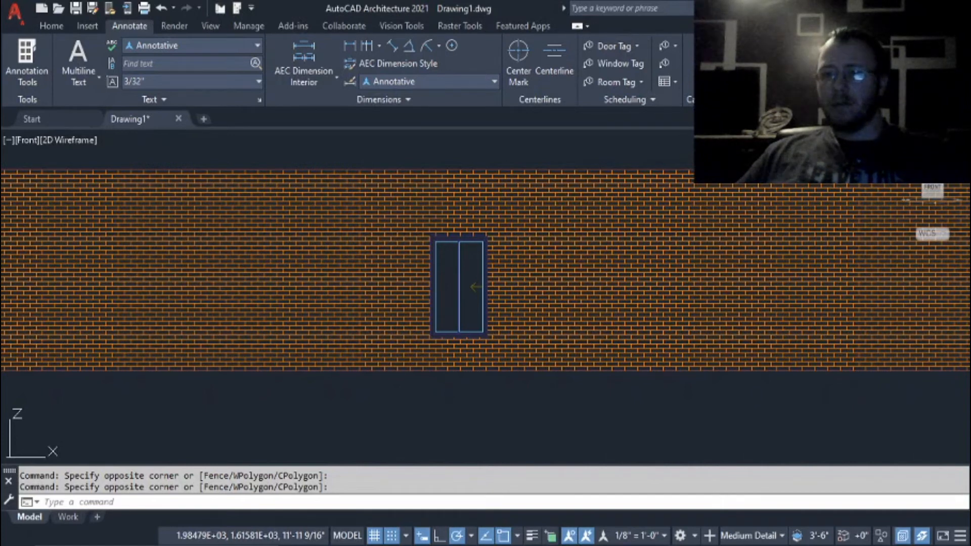
Review the render, view, management, add-in, collaboration, Vision, raster and featured app tool sets.
click(178, 27)
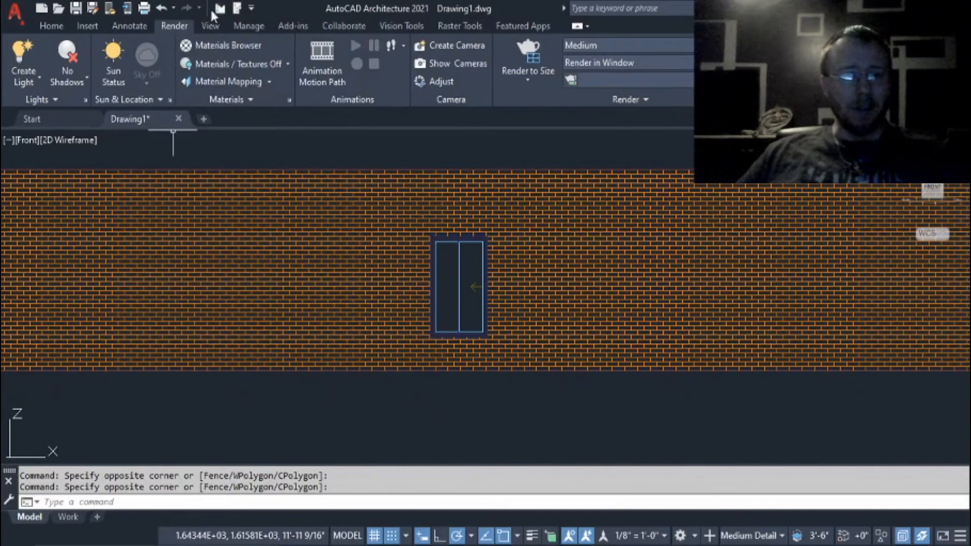
click(212, 26)
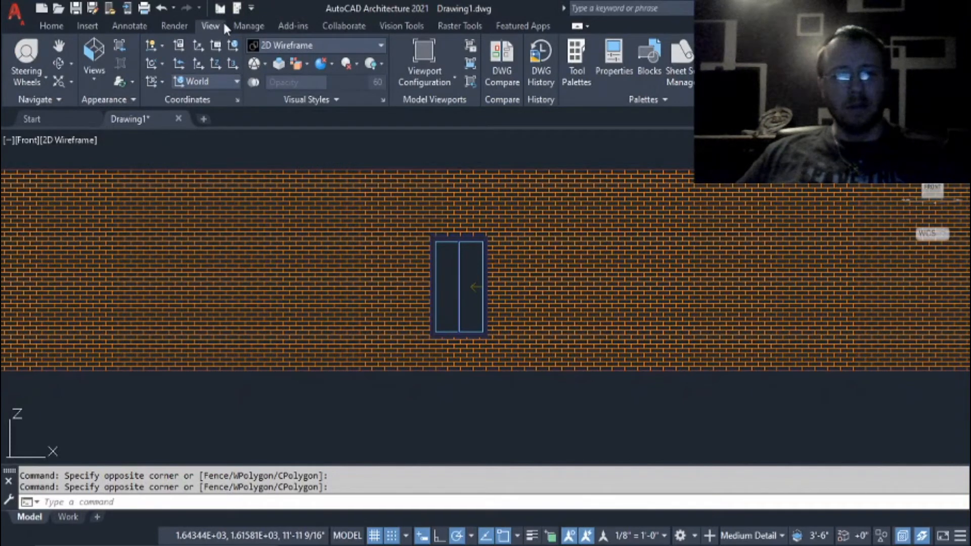
click(242, 28)
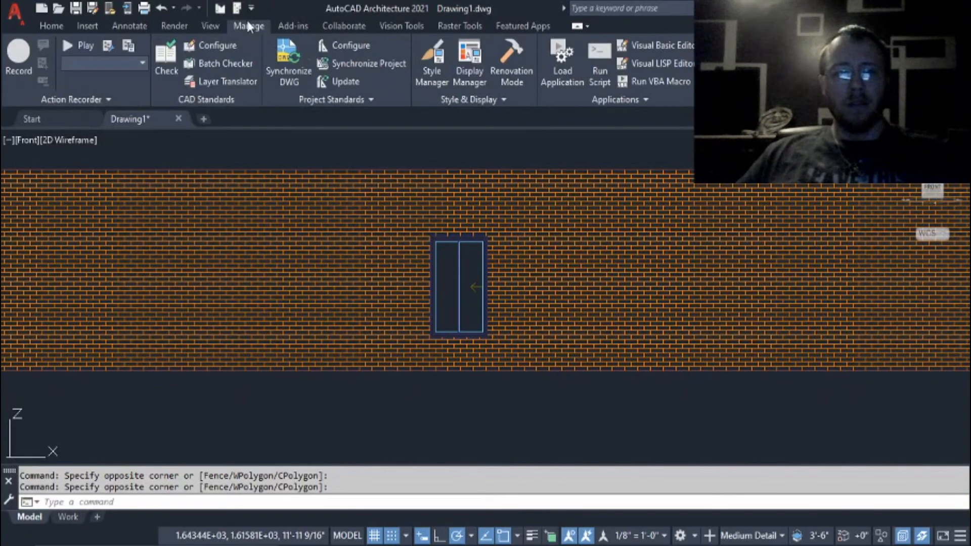
click(308, 26)
click(337, 28)
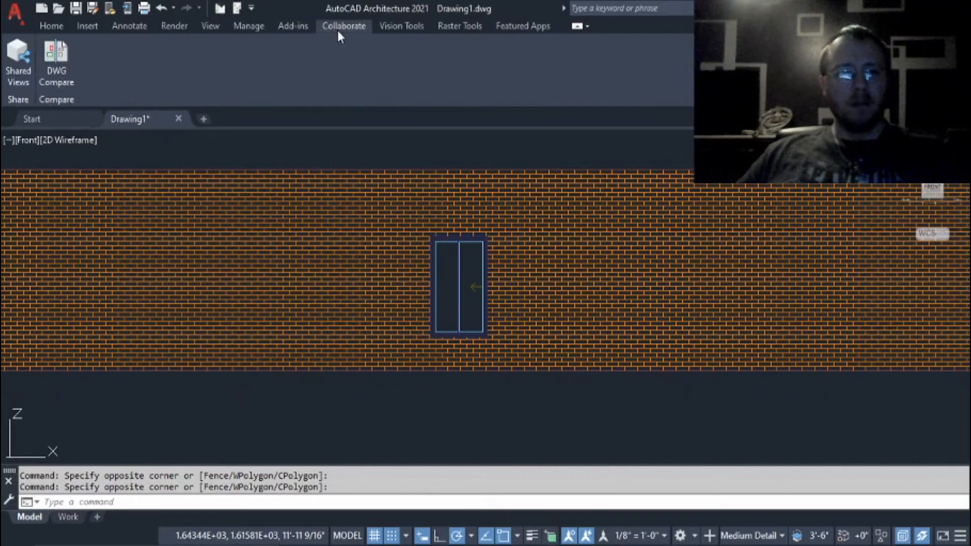
click(386, 27)
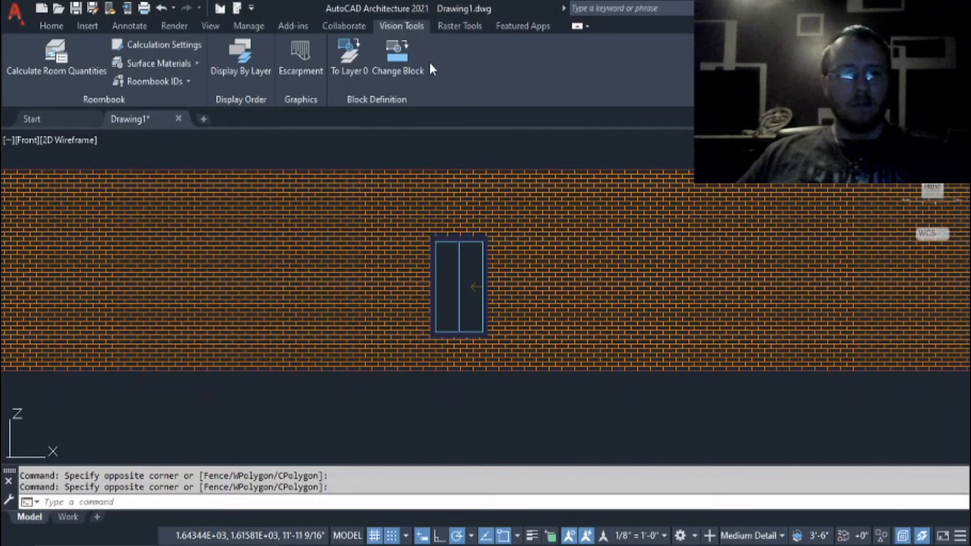
click(461, 27)
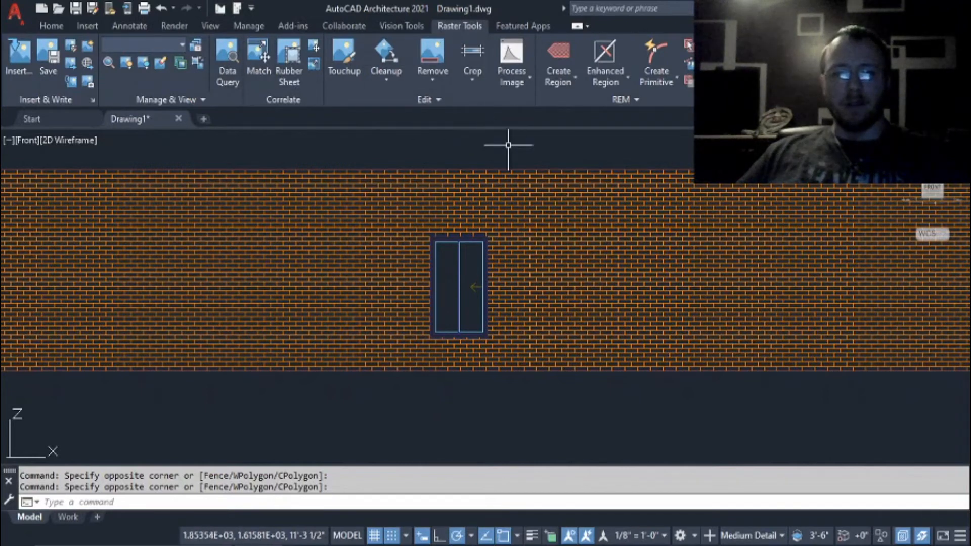
click(528, 23)
Browse the Design tool palettes, including corner windows and the FF + E fixtures, furniture and equipment, and close the palettes.
click(48, 26)
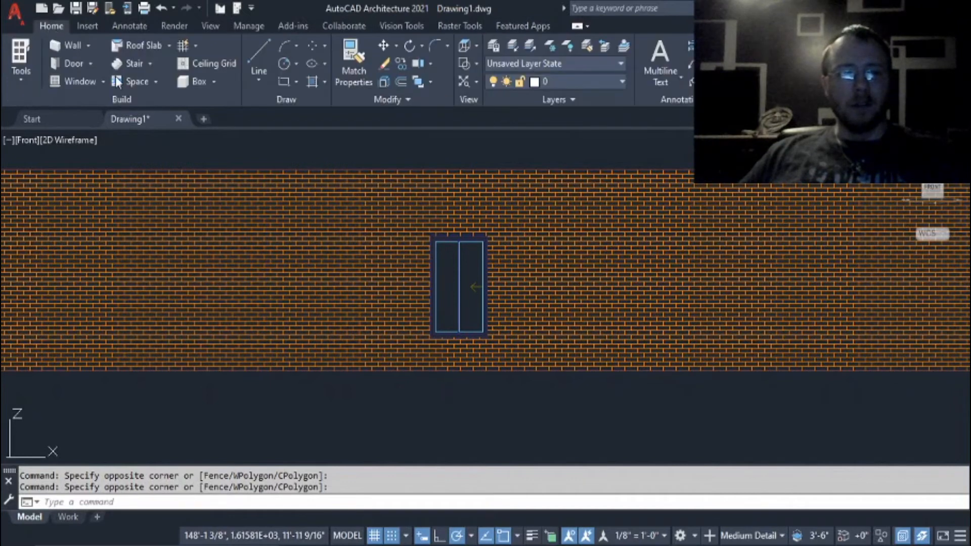
click(25, 82)
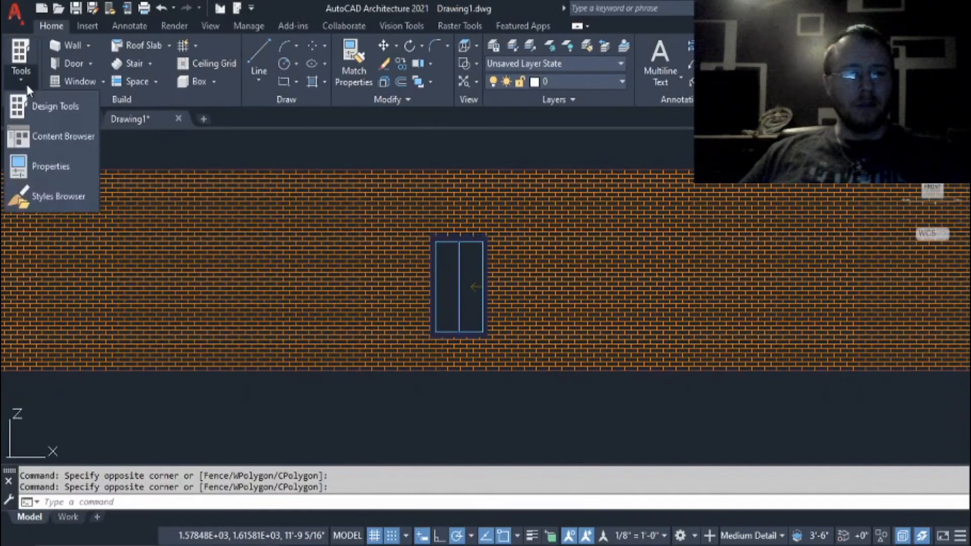
click(48, 107)
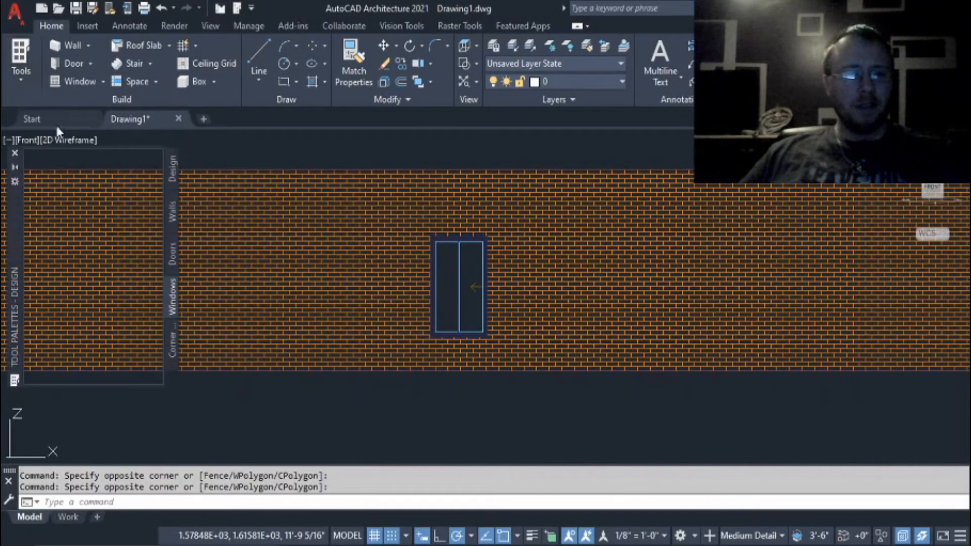
click(173, 349)
click(173, 371)
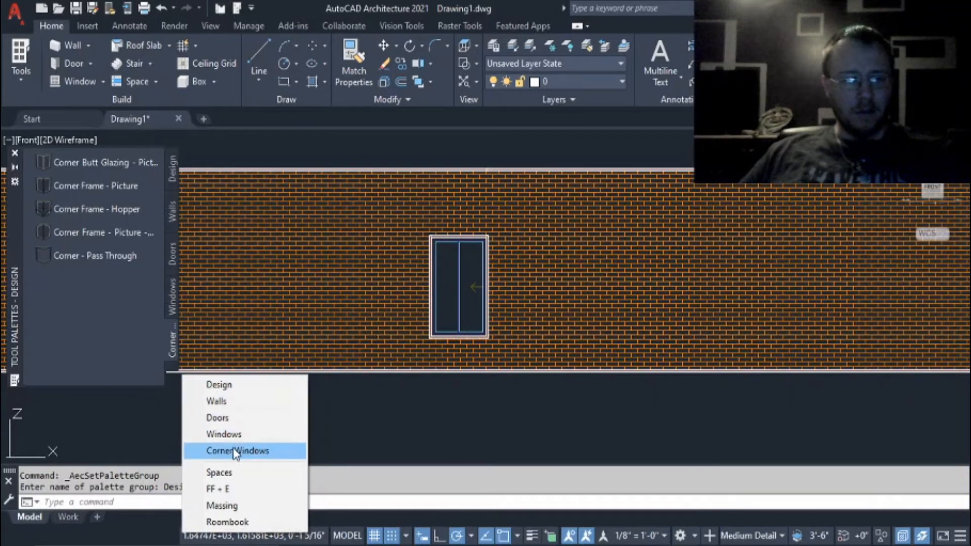
click(238, 489)
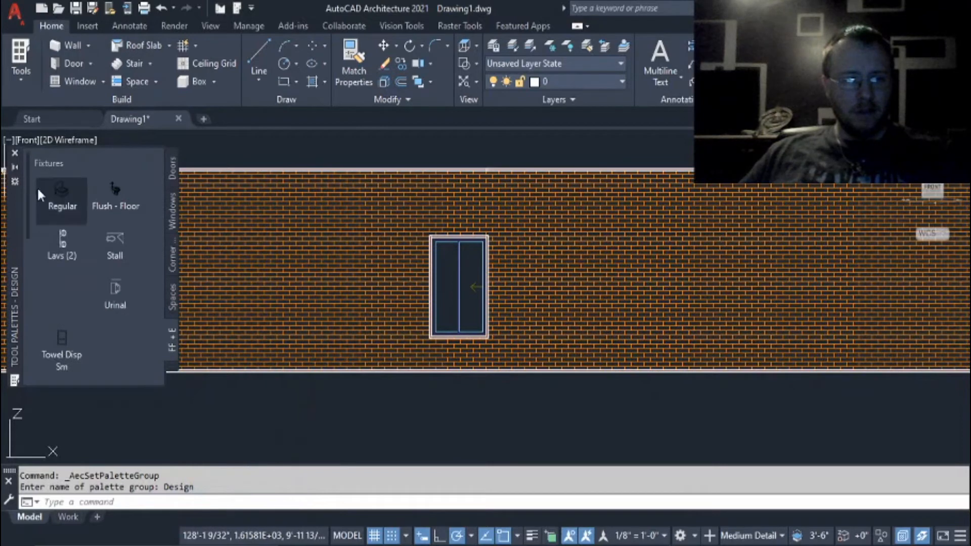
drag(29, 192, 55, 354)
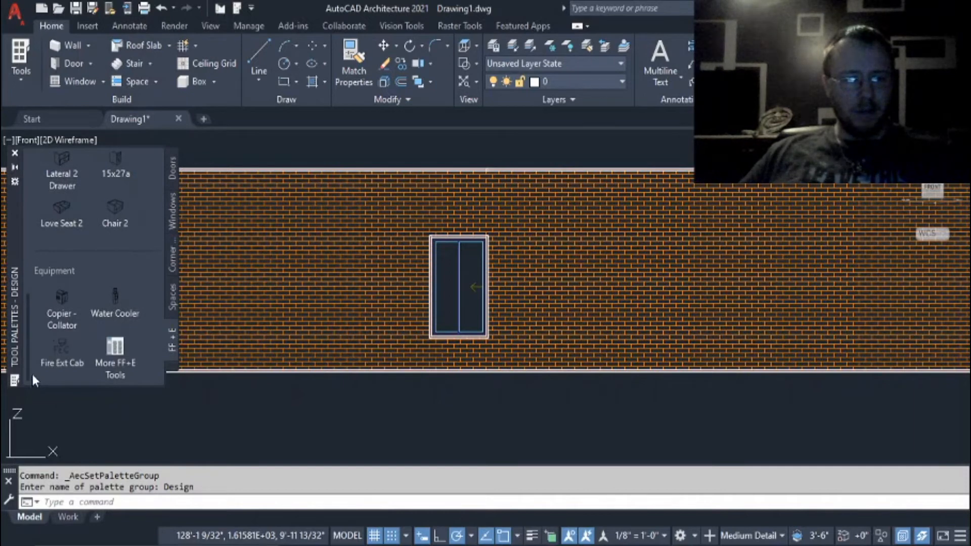
drag(32, 371, 50, 165)
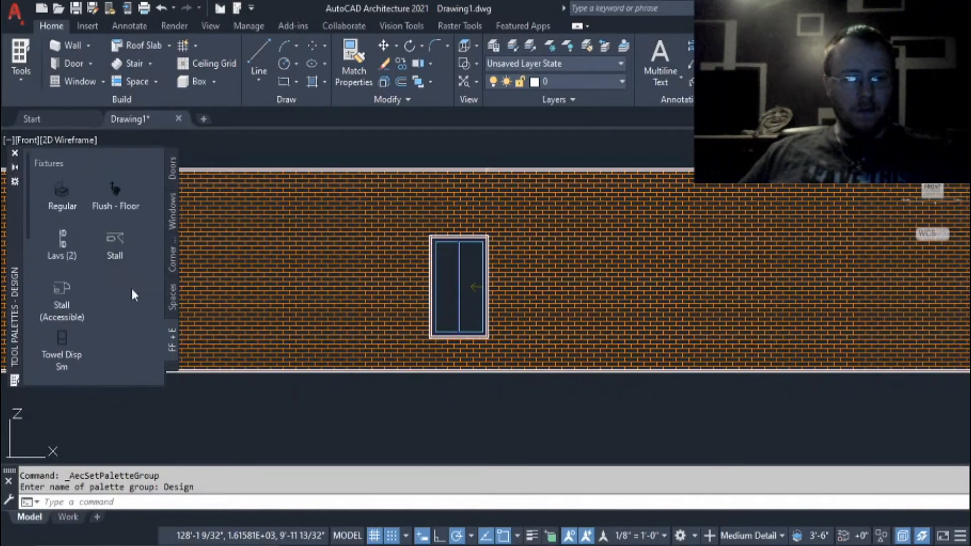
click(170, 367)
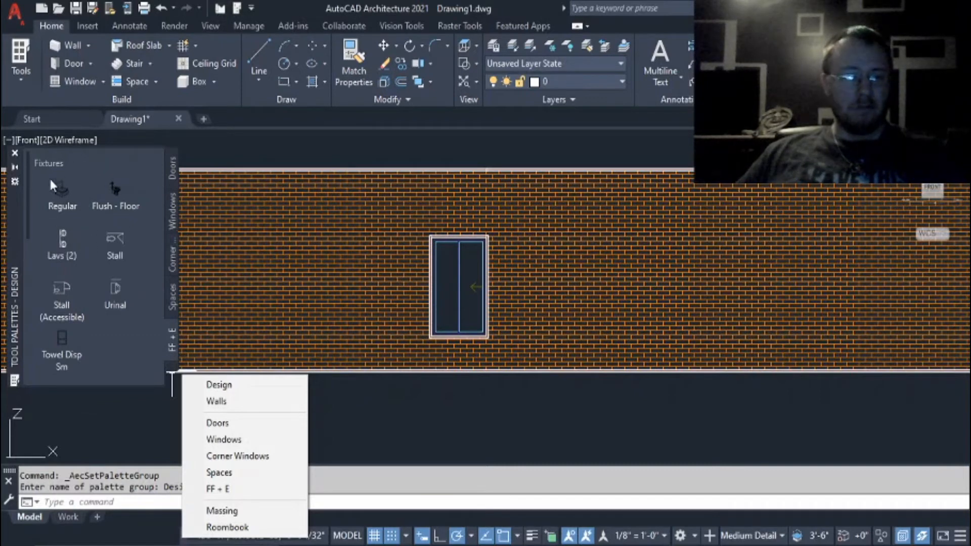
click(15, 153)
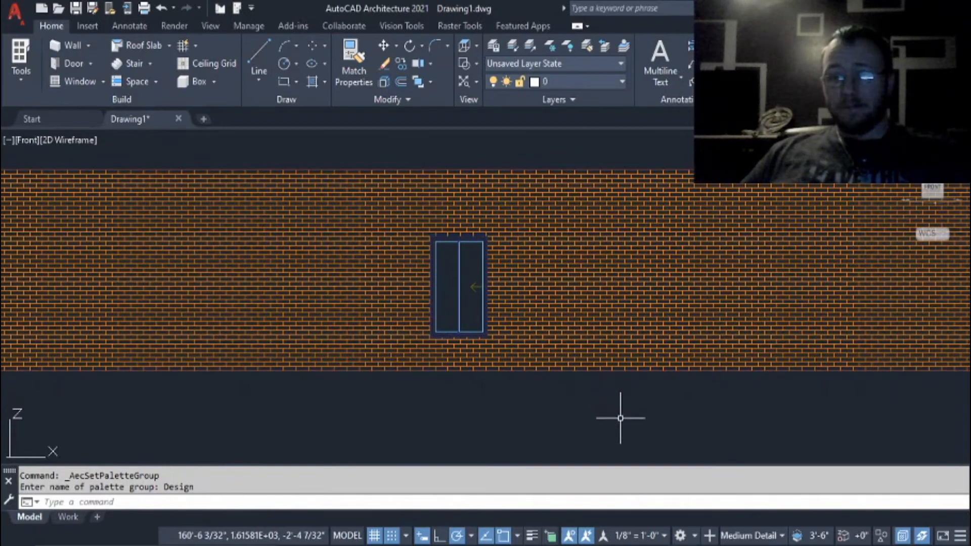
Examine the full length of the brick wall in front view and review the grid, column, beam and brace tools.
mouse_move(621, 418)
mouse_down()
mouse_move(644, 416)
mouse_move(613, 445)
mouse_move(596, 407)
mouse_up()
scroll(591, 406, down, 2)
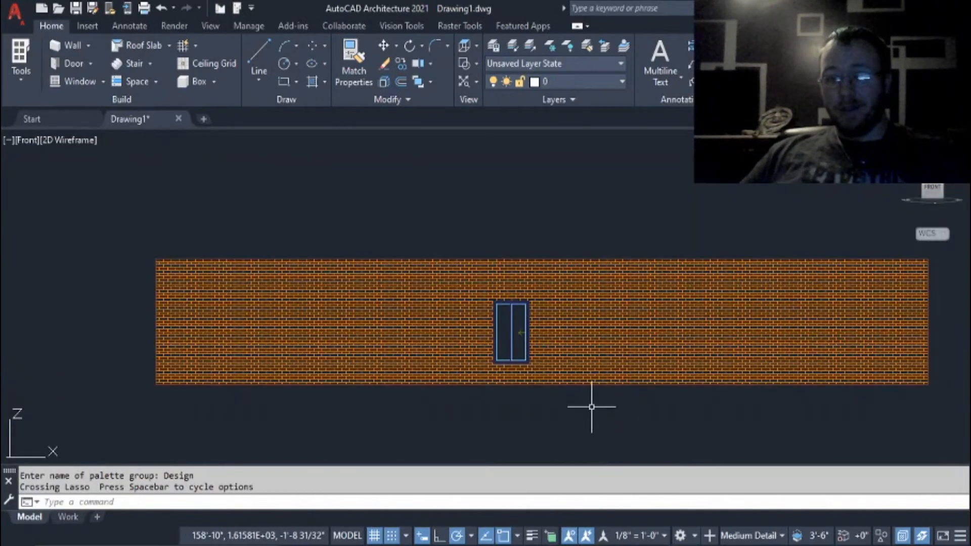
mouse_move(592, 406)
middle_down()
mouse_move(566, 419)
mouse_move(487, 386)
mouse_move(498, 358)
mouse_move(527, 367)
mouse_move(531, 386)
middle_up()
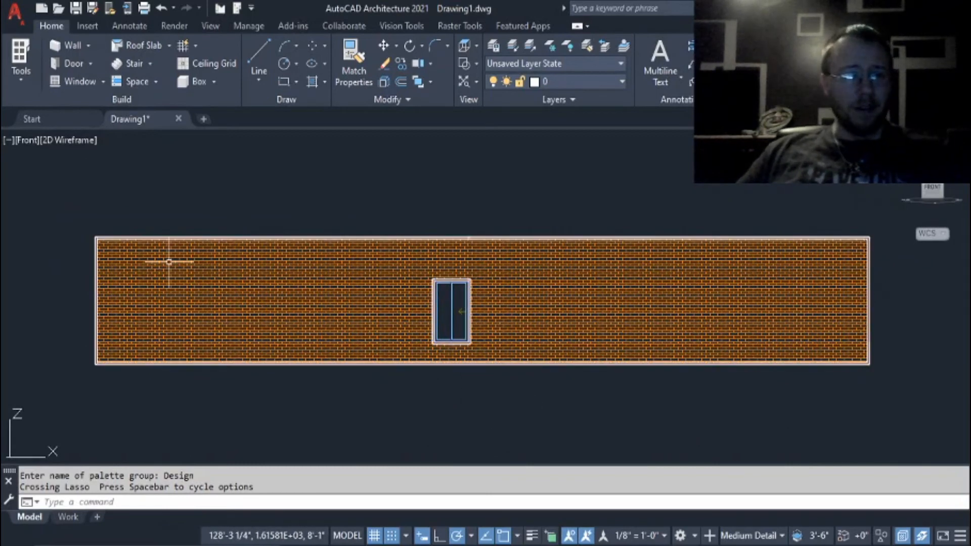
click(196, 46)
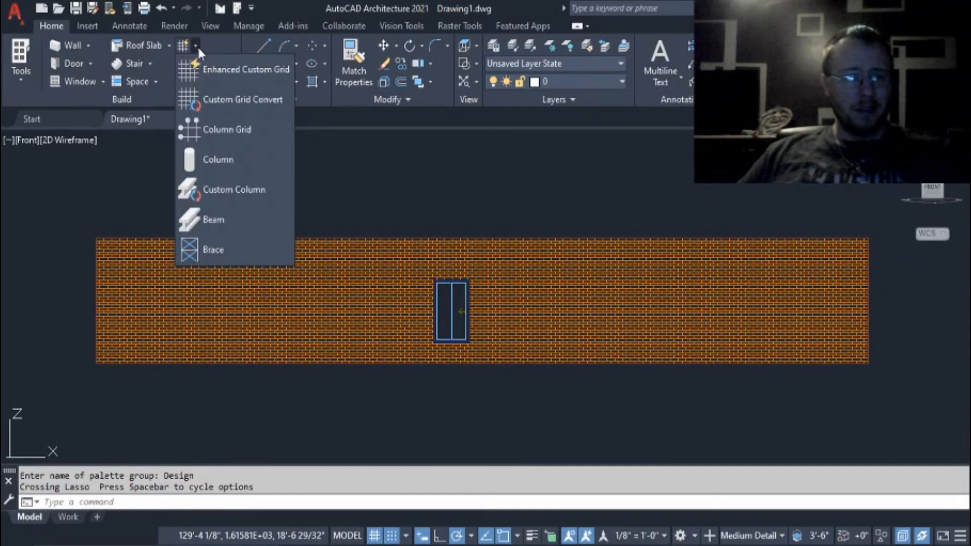
click(198, 44)
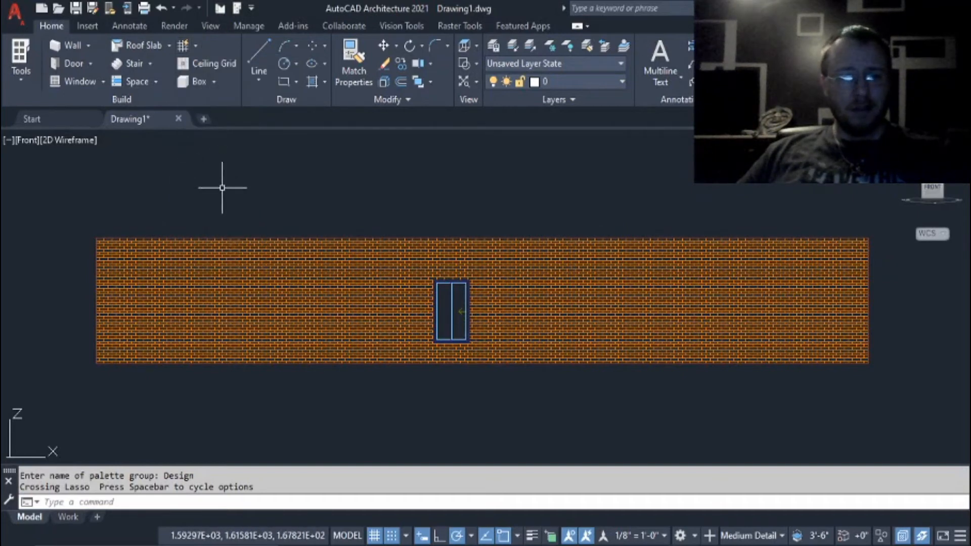
Open the Work layout, make its SW Isometric viewport active and review the available visual styles.
click(67, 517)
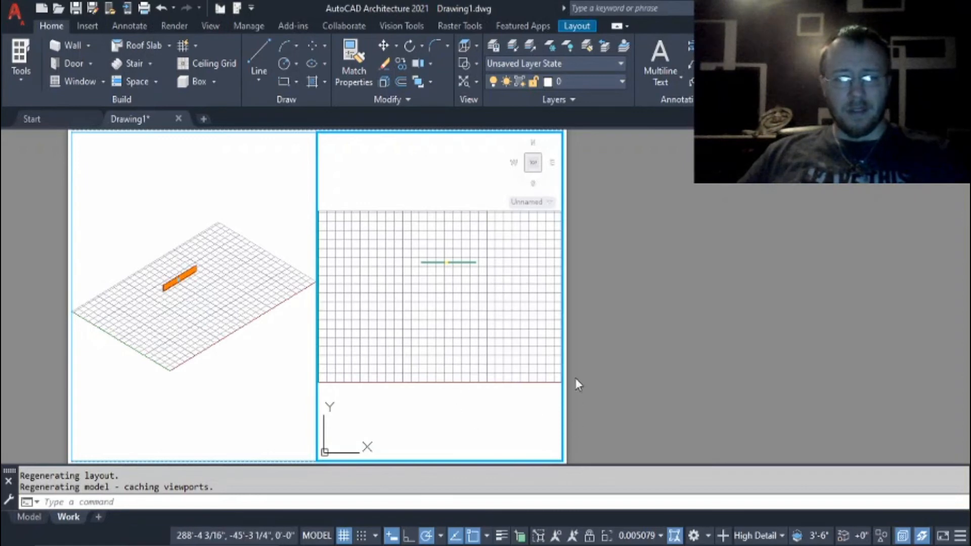
click(310, 455)
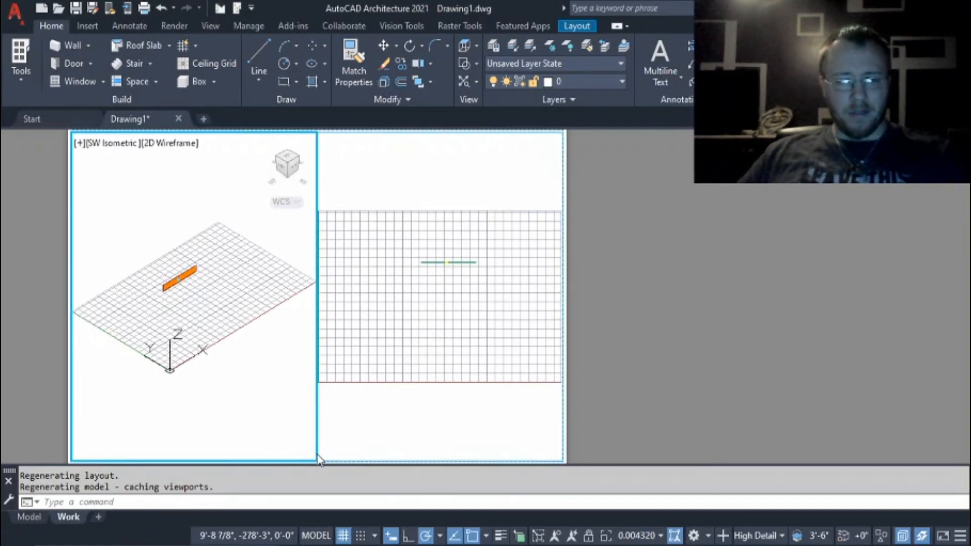
click(322, 427)
click(291, 355)
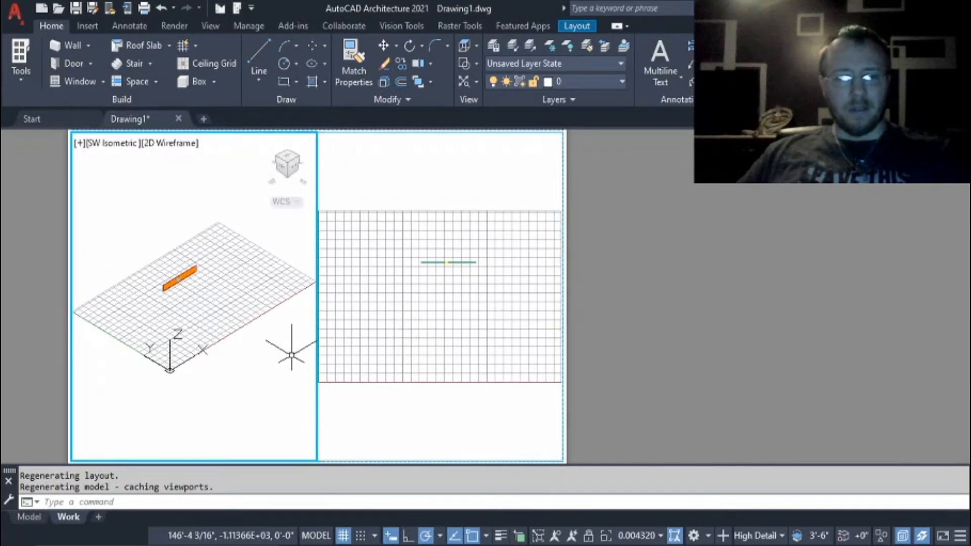
click(164, 148)
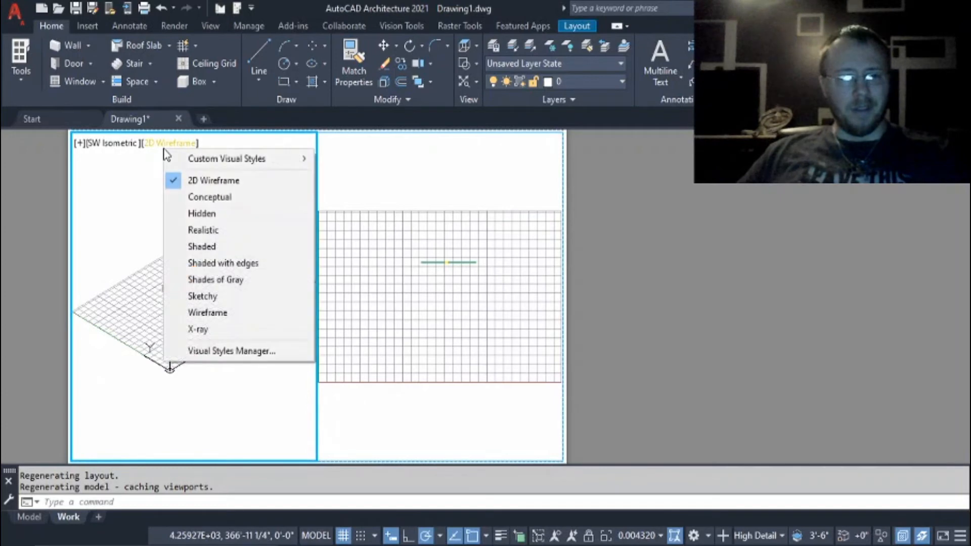
Select the wall and its window in the isometric viewport to examine them in both viewports, and clear the selection.
click(205, 405)
click(166, 217)
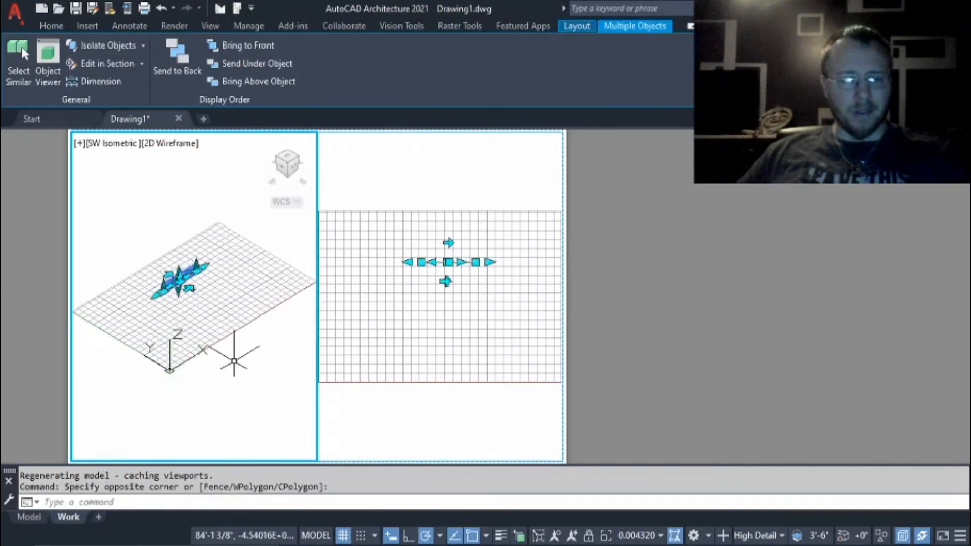
key(Escape)
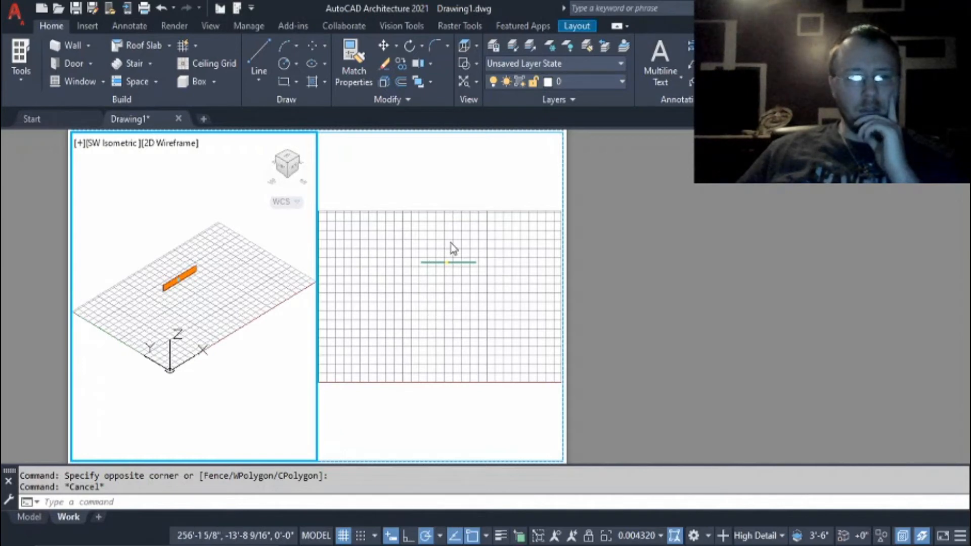
mouse_move(201, 329)
mouse_down()
mouse_move(148, 317)
mouse_move(156, 259)
mouse_move(198, 253)
mouse_move(152, 293)
mouse_up()
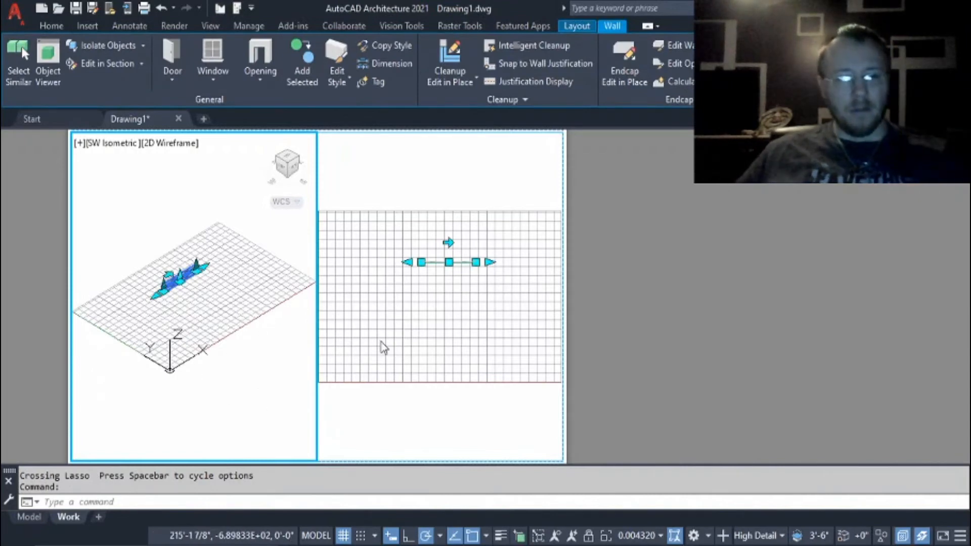
key(Escape)
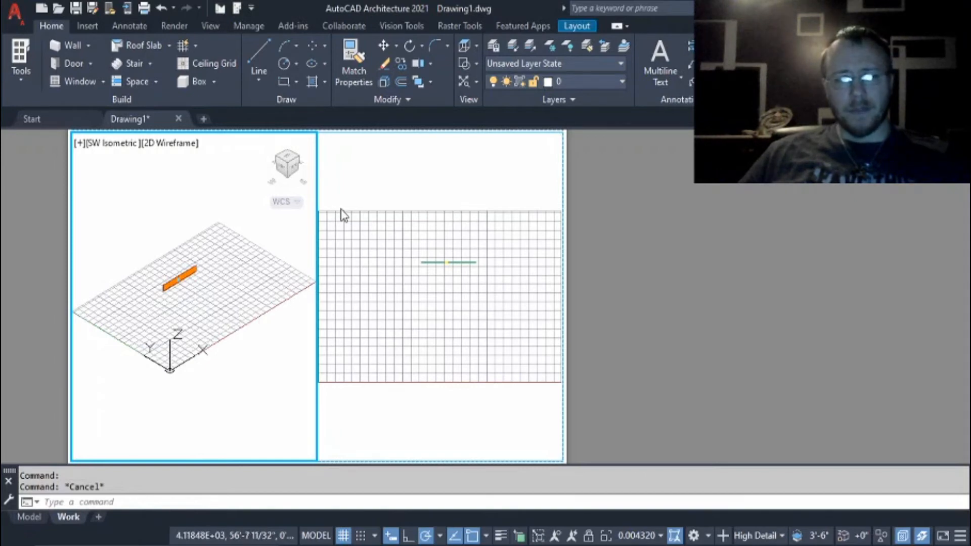
Activate the Top viewport of the Work layout and enlarge its view of the wall.
click(288, 201)
click(319, 198)
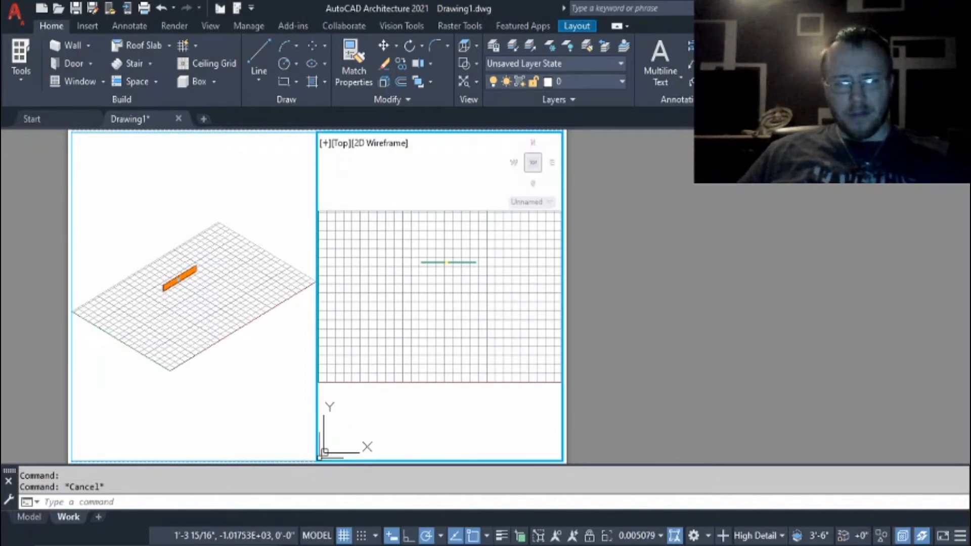
drag(319, 458, 335, 431)
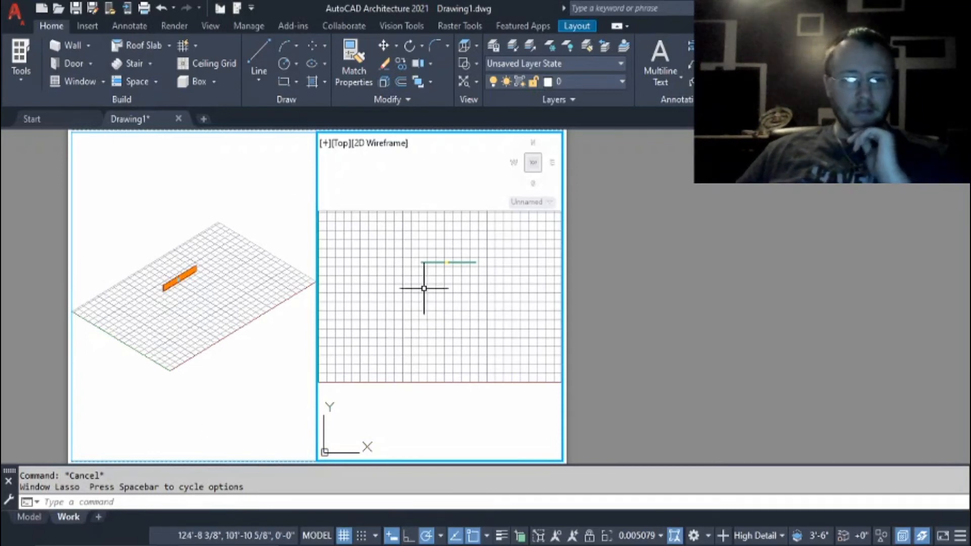
scroll(422, 227, down, 2)
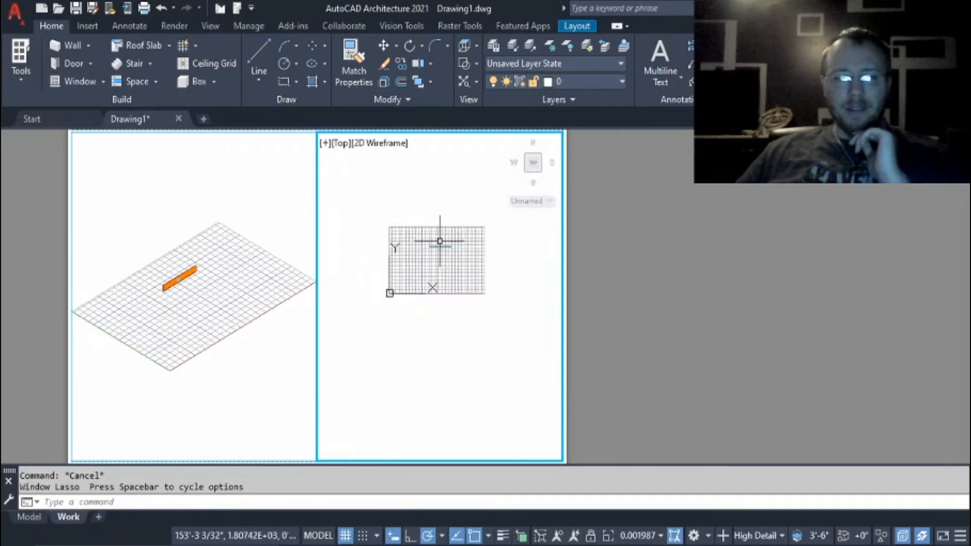
scroll(440, 238, up, 5)
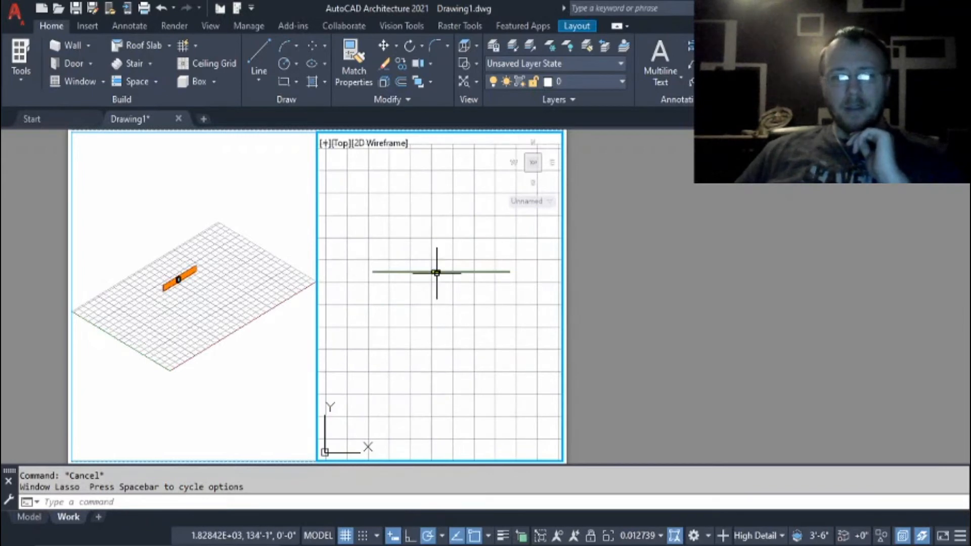
scroll(435, 271, down, 2)
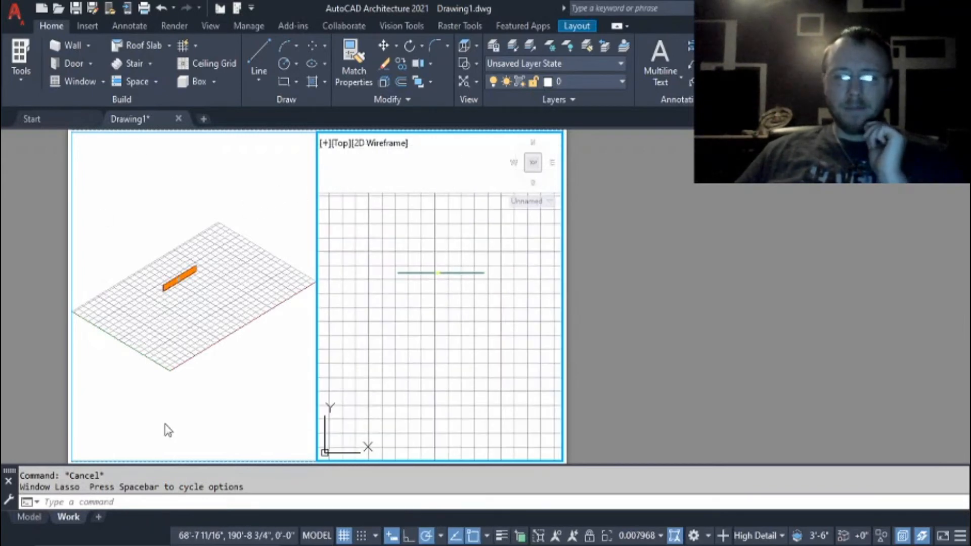
Return to paper space and shrink the Top viewport by stretching its lower-left corner up and inward.
double_click(319, 414)
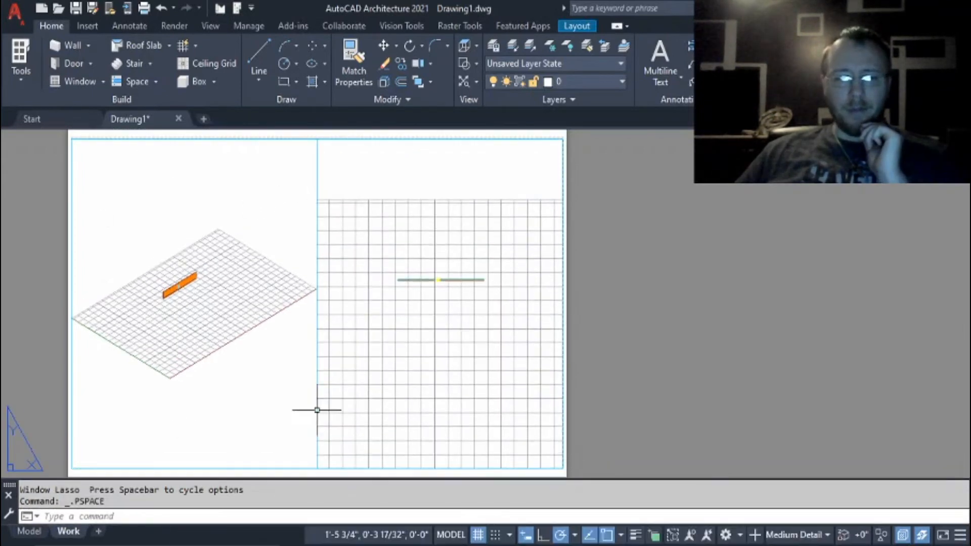
click(317, 362)
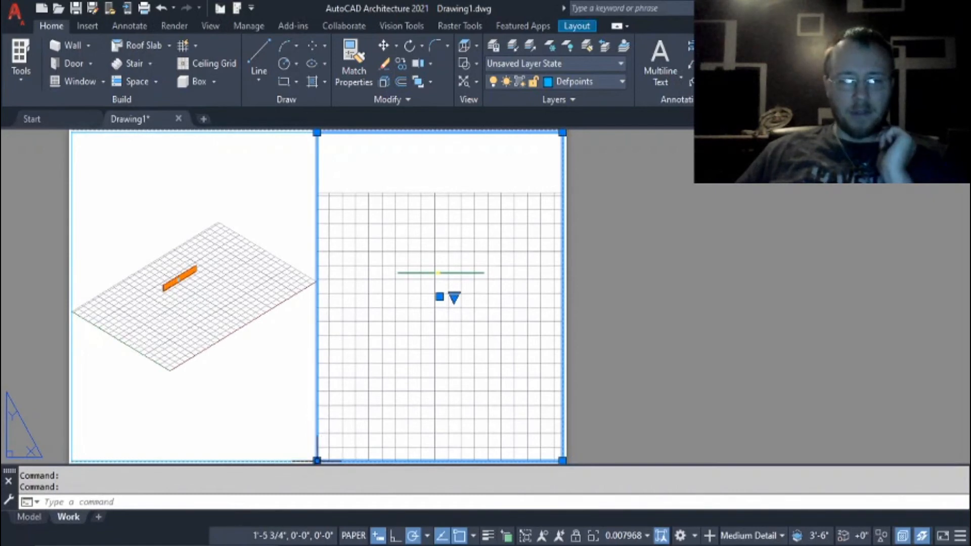
click(317, 460)
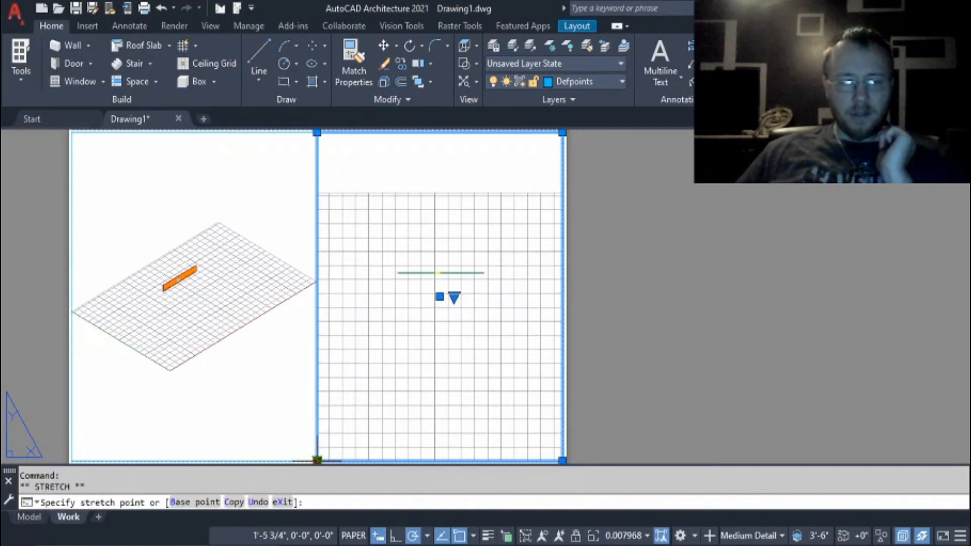
click(336, 389)
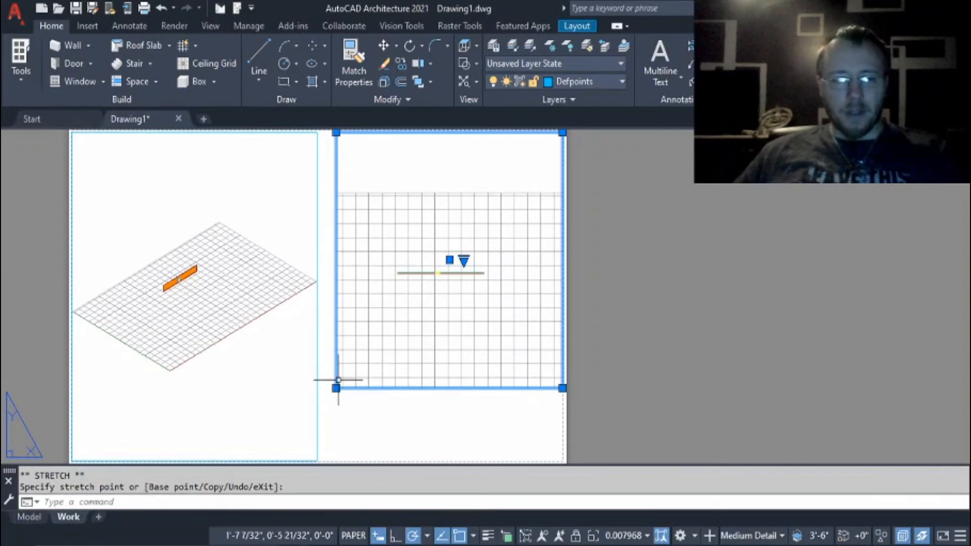
Move the resized Top viewport over the isometric viewport so that the two overlap.
click(283, 388)
drag(291, 391, 104, 419)
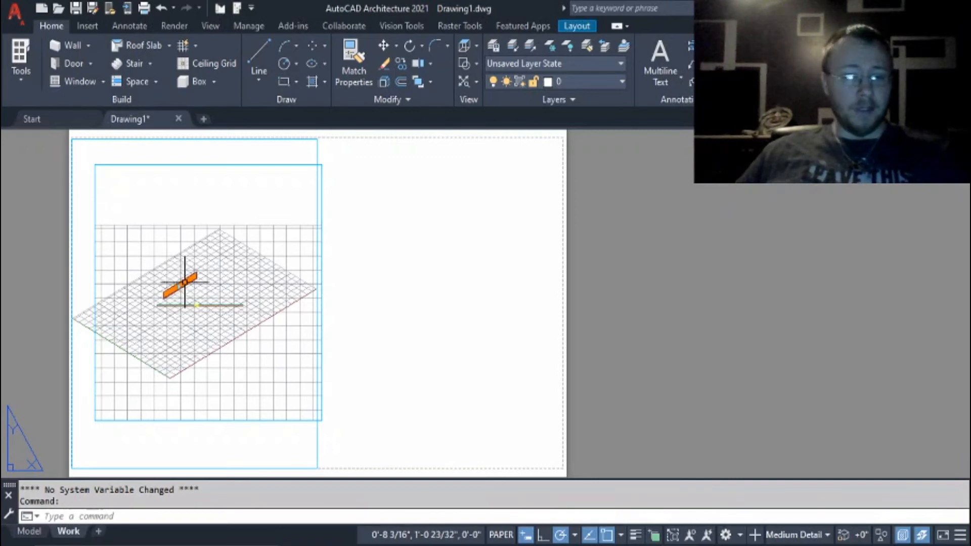
drag(185, 281, 218, 296)
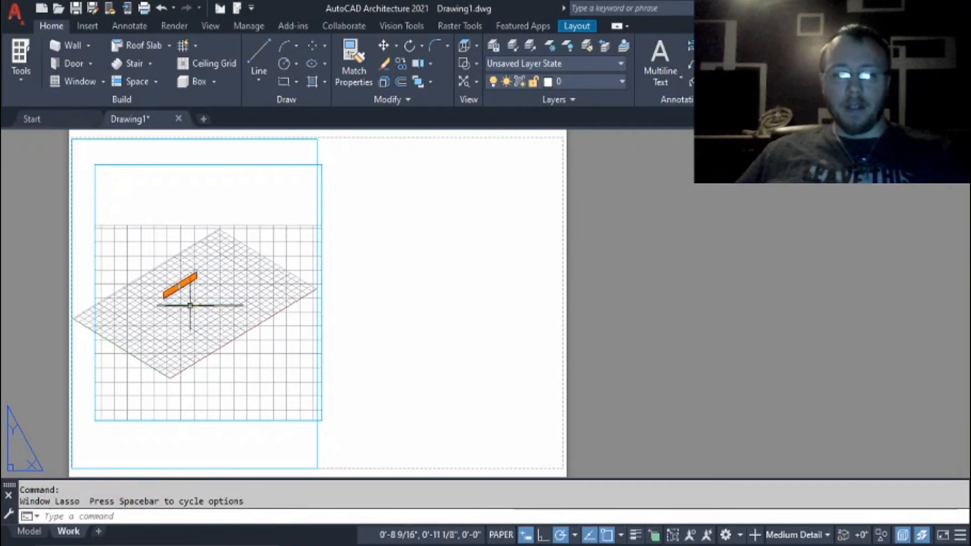
Stretch the overlapping Top viewport's upper-left corner across to the sheet's empty right half, beside the isometric viewport.
click(321, 417)
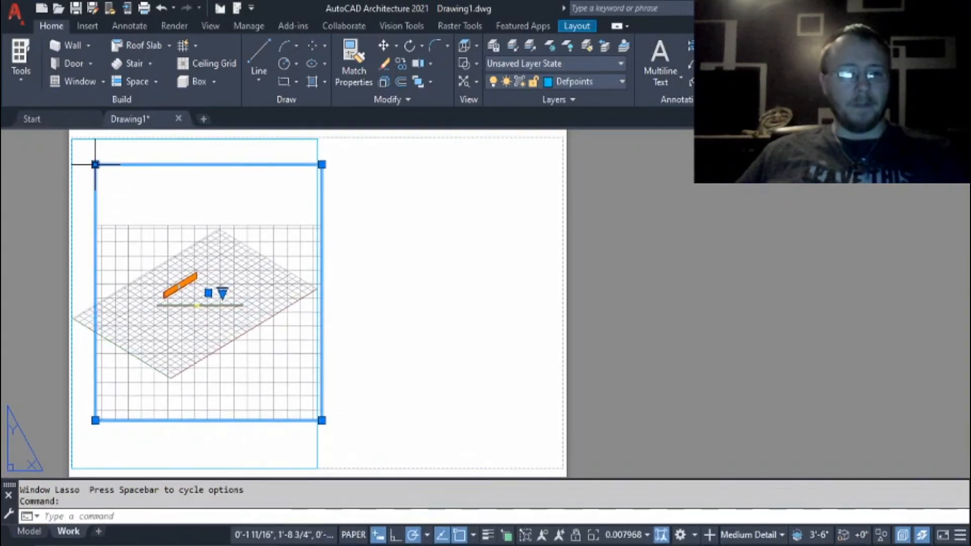
click(95, 158)
click(533, 180)
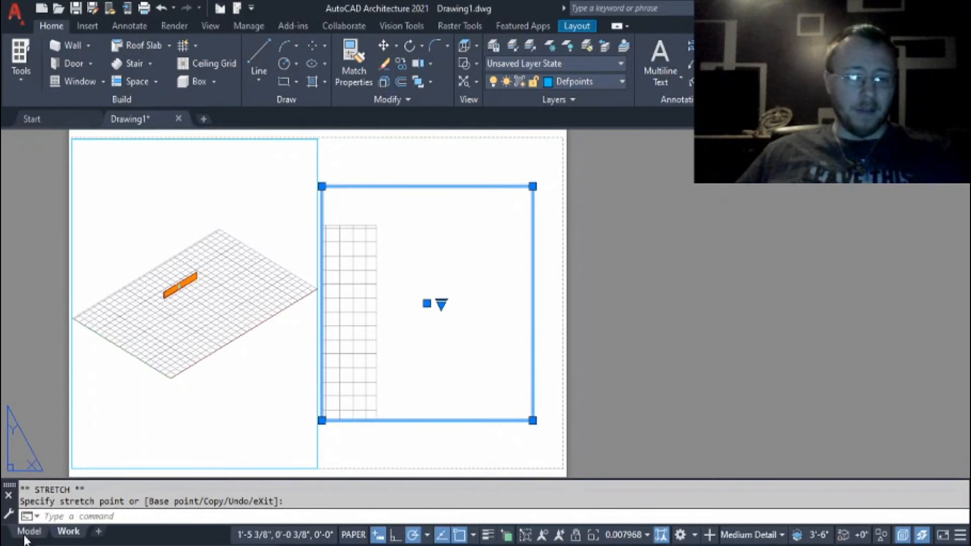
Return to model space and show the brick wall in Top view.
mouse_move(25, 532)
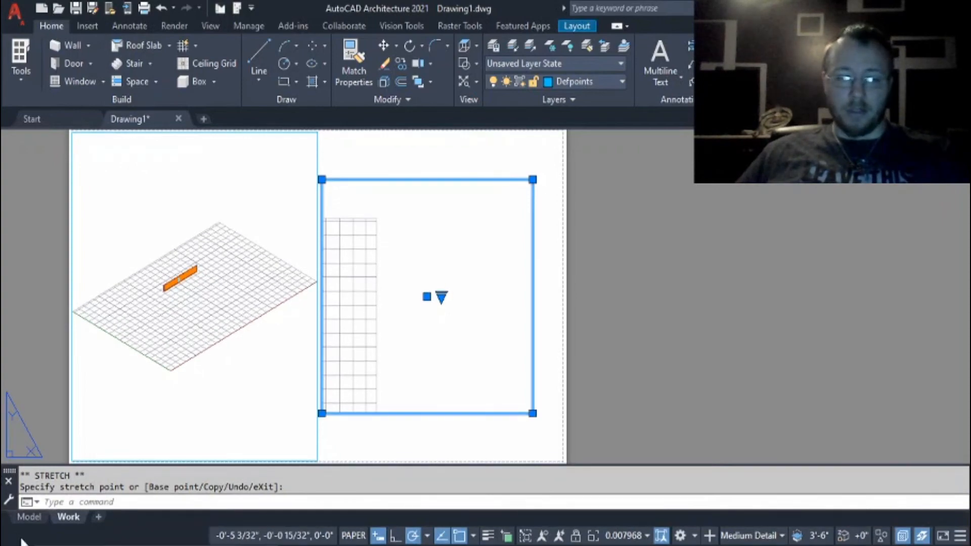
click(31, 516)
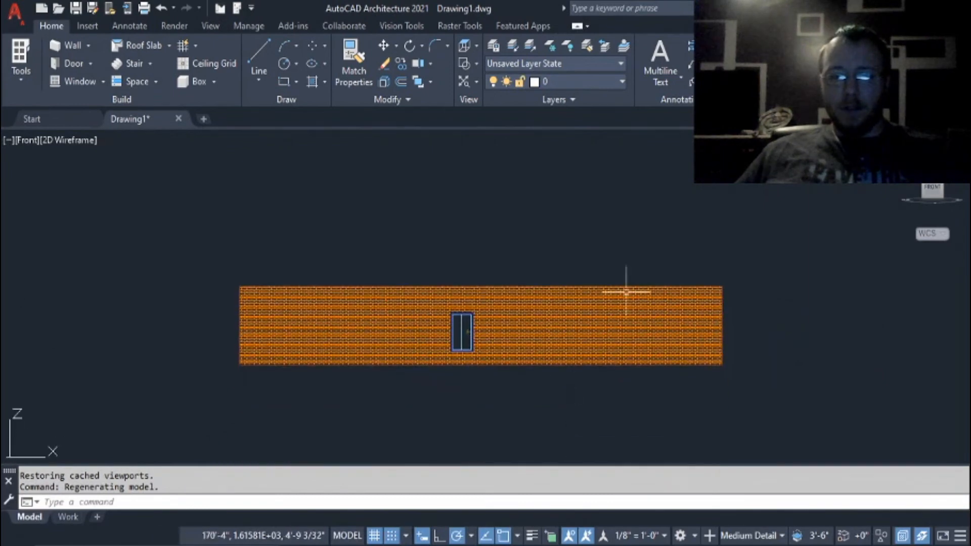
click(933, 171)
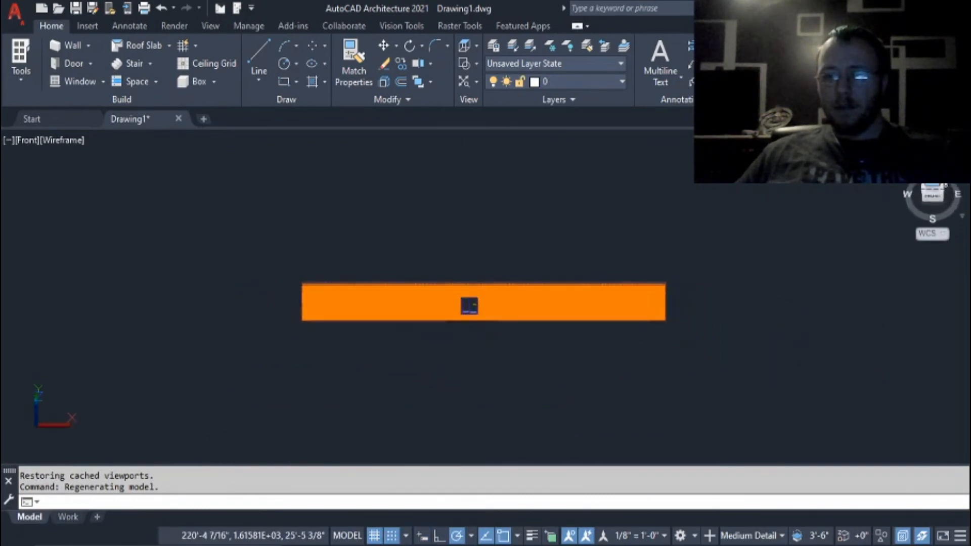
scroll(555, 377, down, 2)
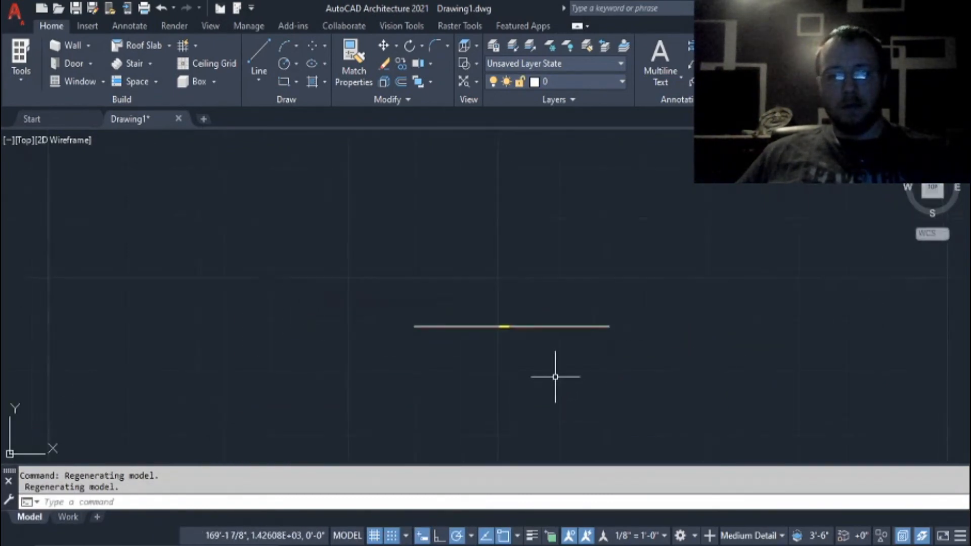
scroll(556, 377, up, 2)
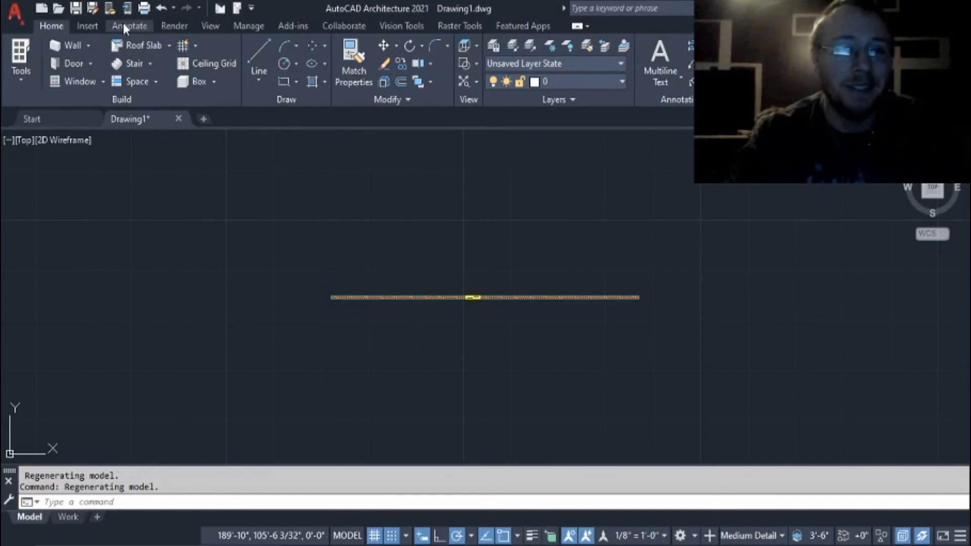
Review the application's open, publish, export and drawing utility commands, including Audit, Purge and Recover.
click(20, 22)
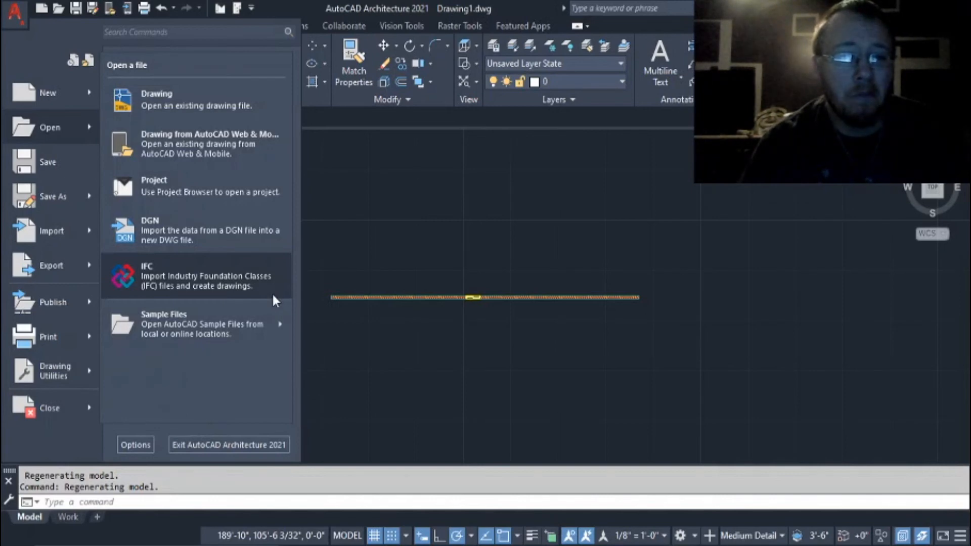
mouse_move(276, 325)
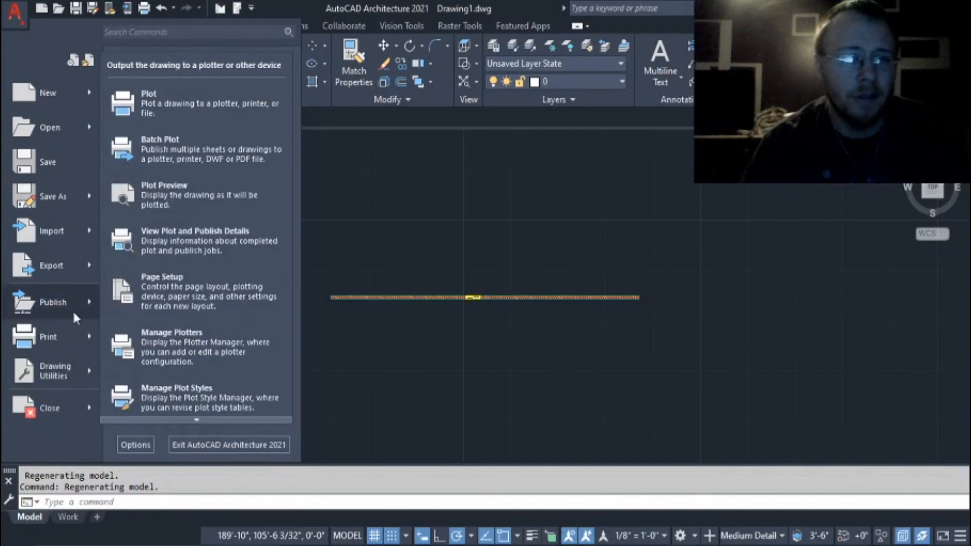
mouse_move(85, 270)
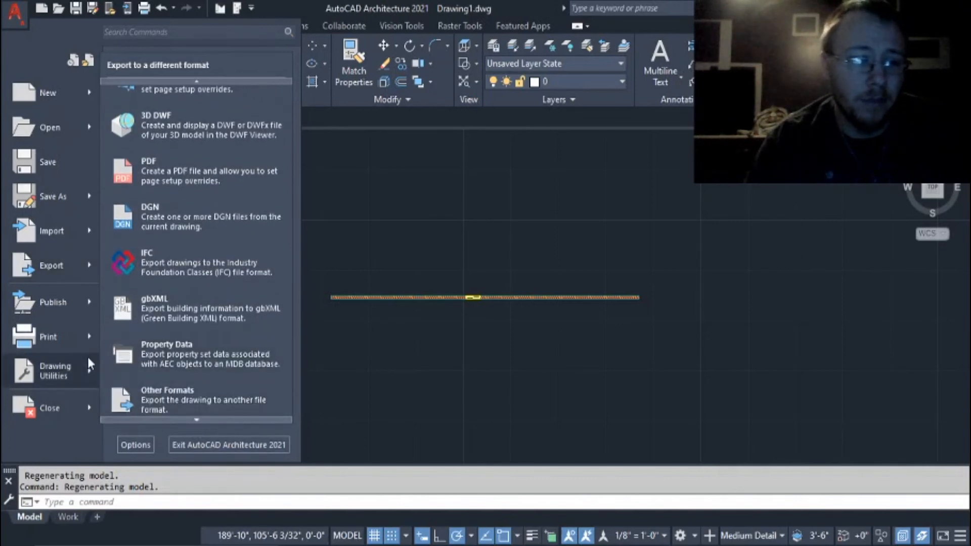
mouse_move(80, 372)
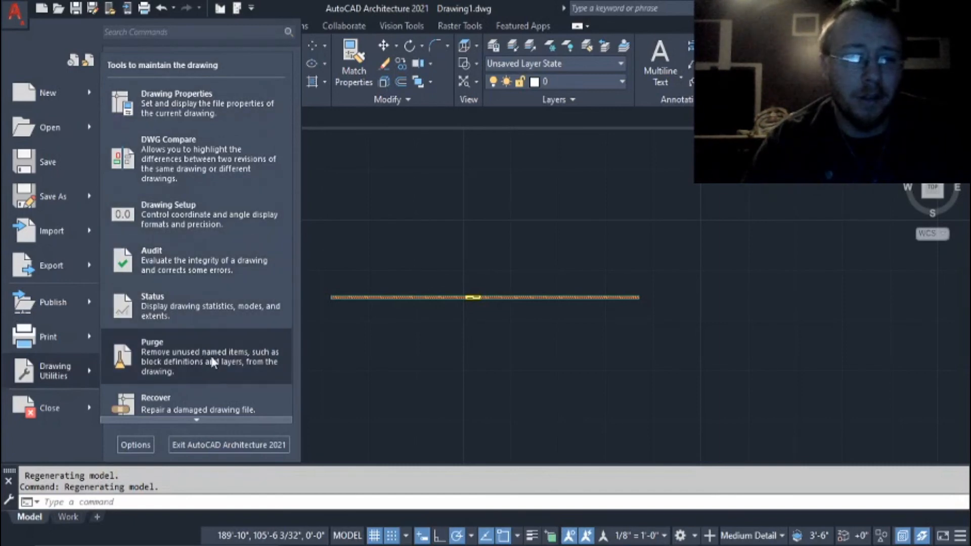
mouse_move(222, 420)
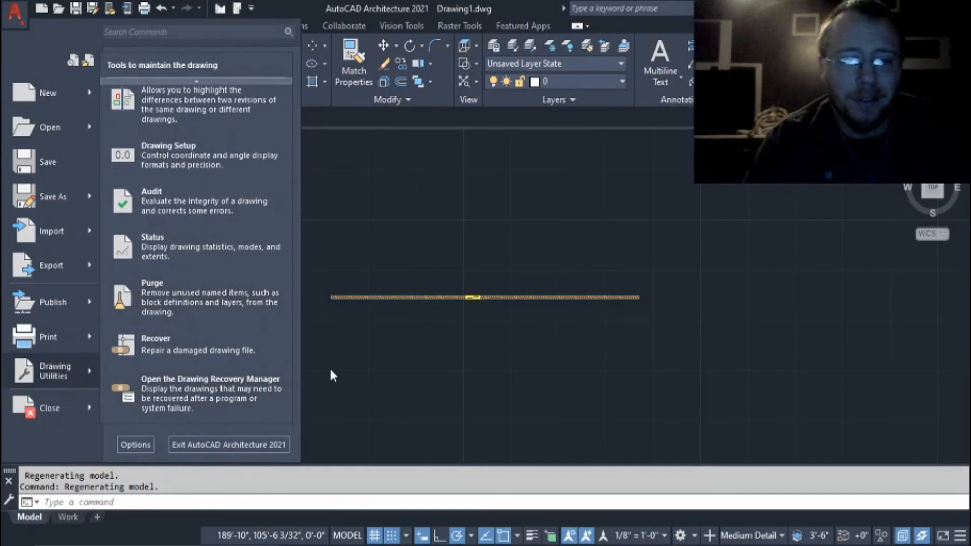
mouse_move(217, 81)
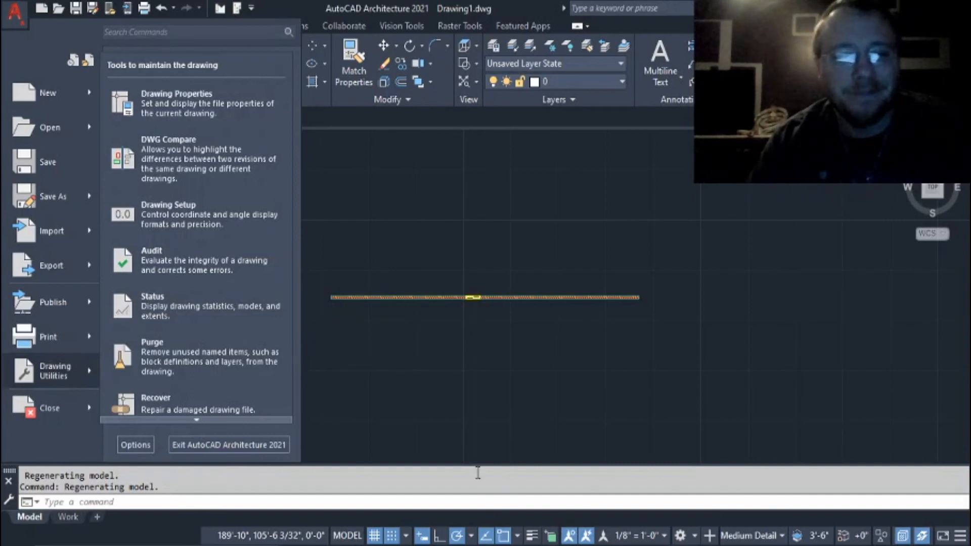
scroll(186, 377, down, 1)
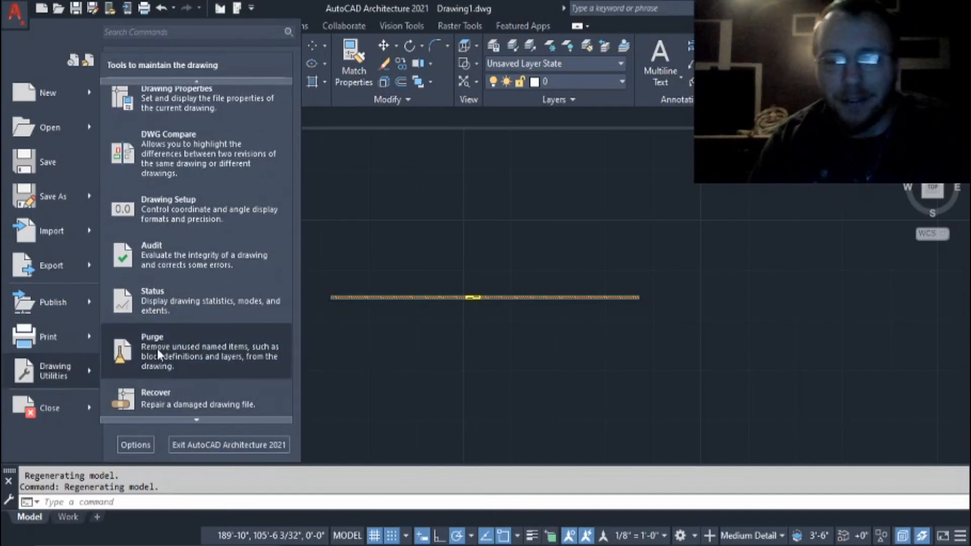
click(389, 423)
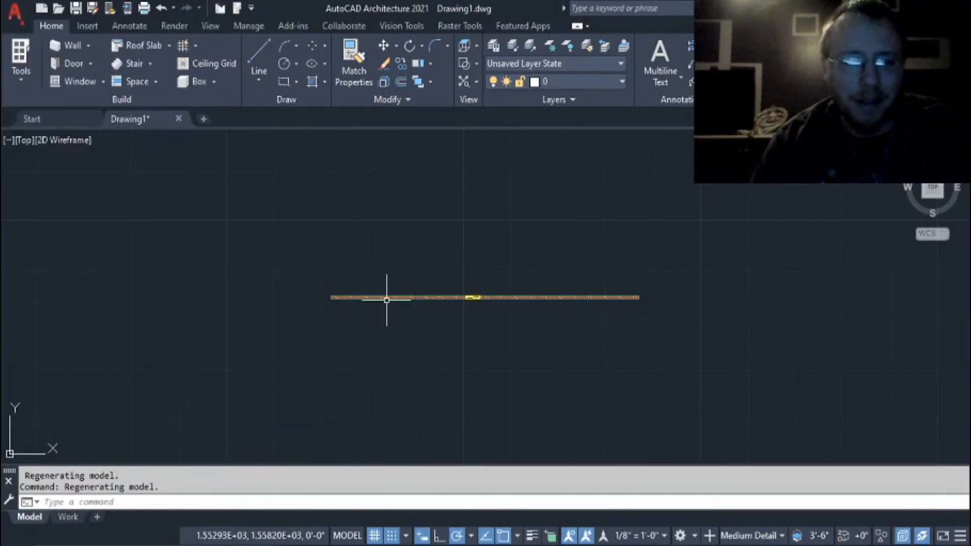
Review the command suggestions offered for L, M, MO and MOVE, and clear the entry without running a command.
text(l)
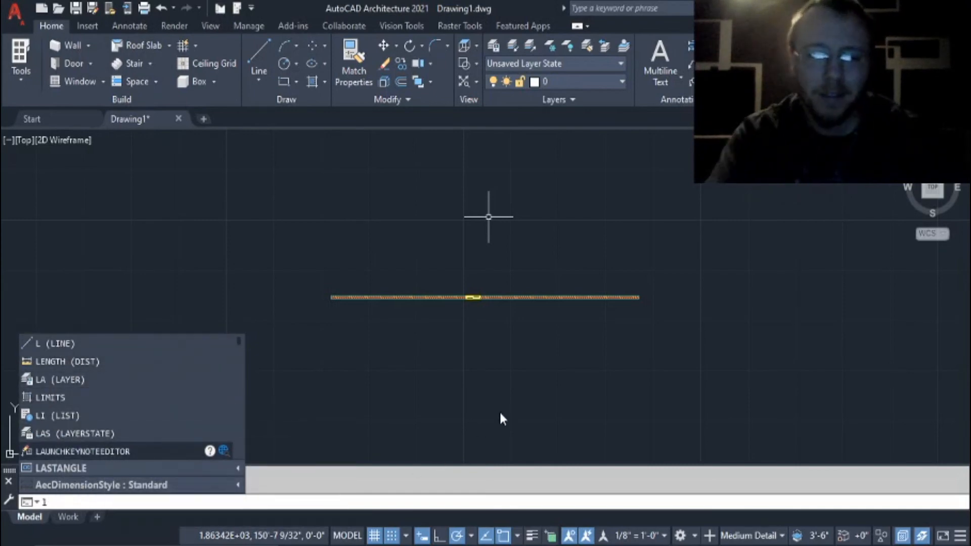
key(BackSpace)
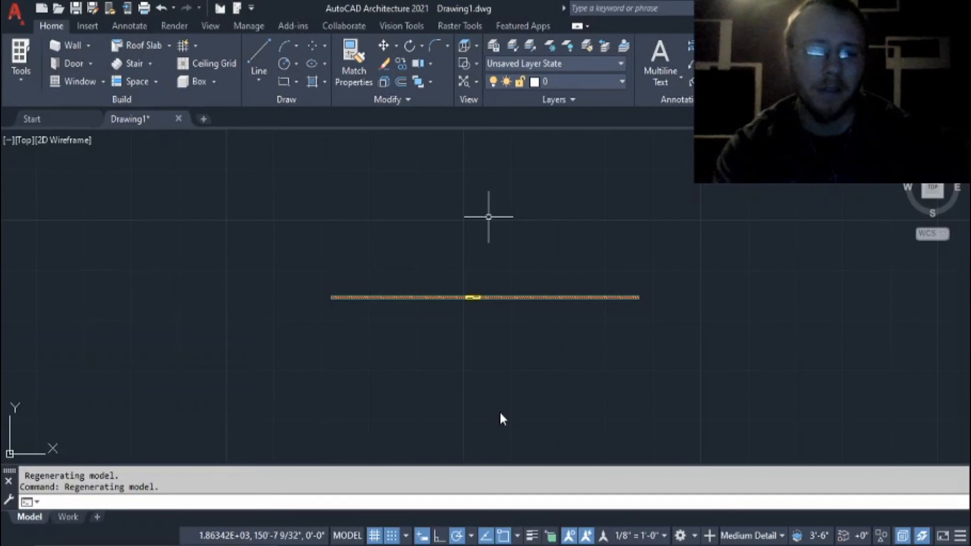
text(e)
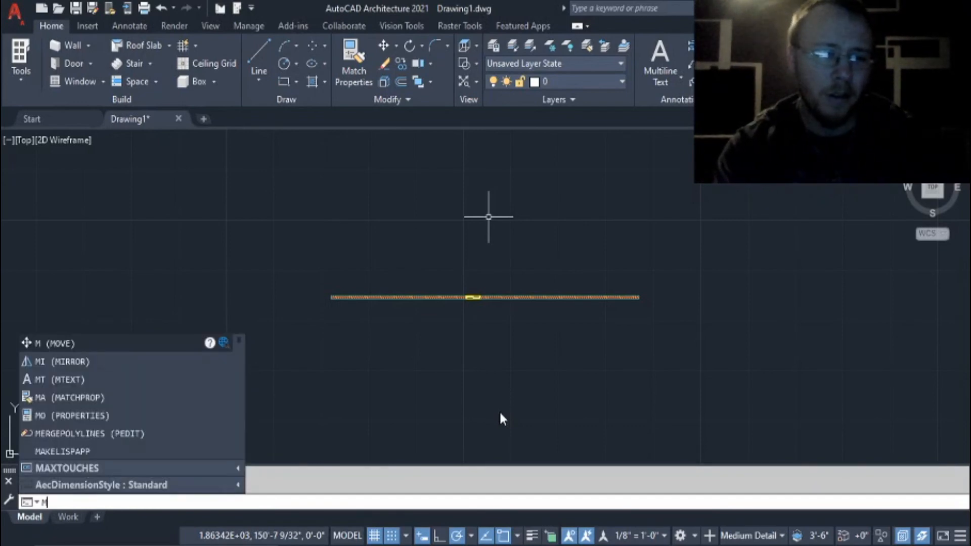
text(o)
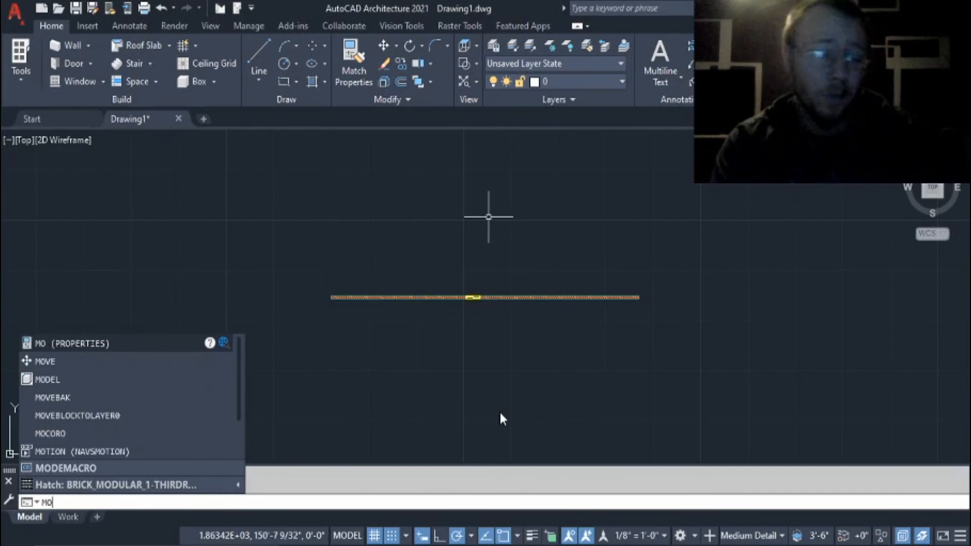
text(v)
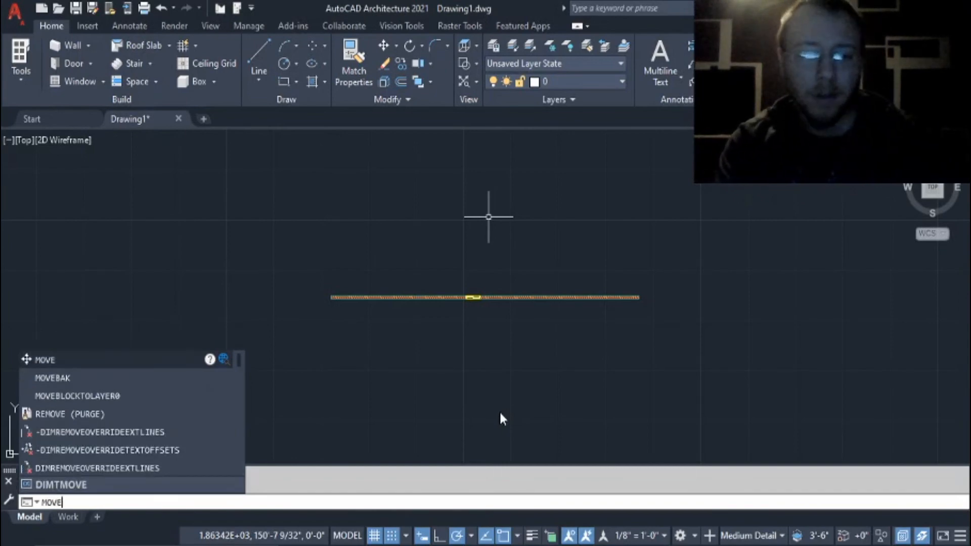
key(BackSpace)
key(BackSpace)
key(BackSpace)
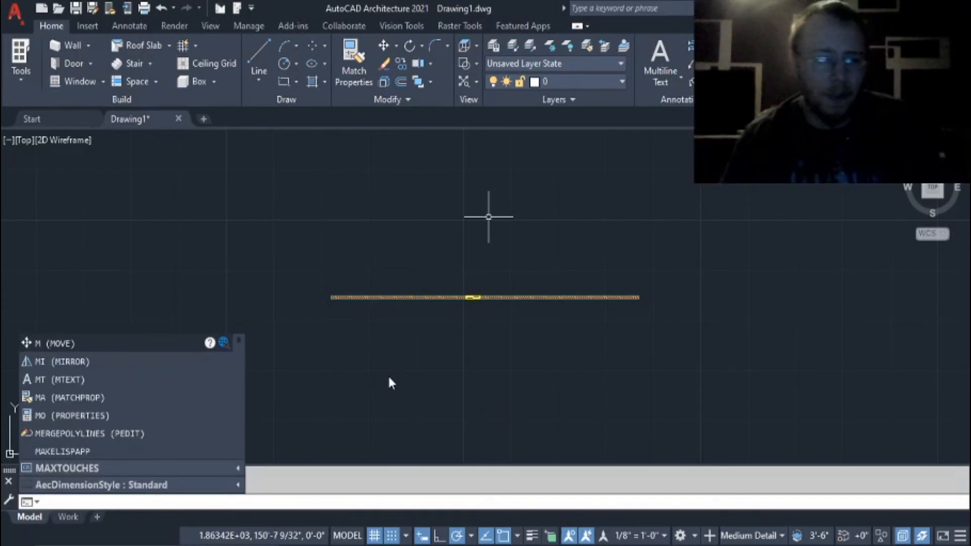
scroll(396, 364, down, 2)
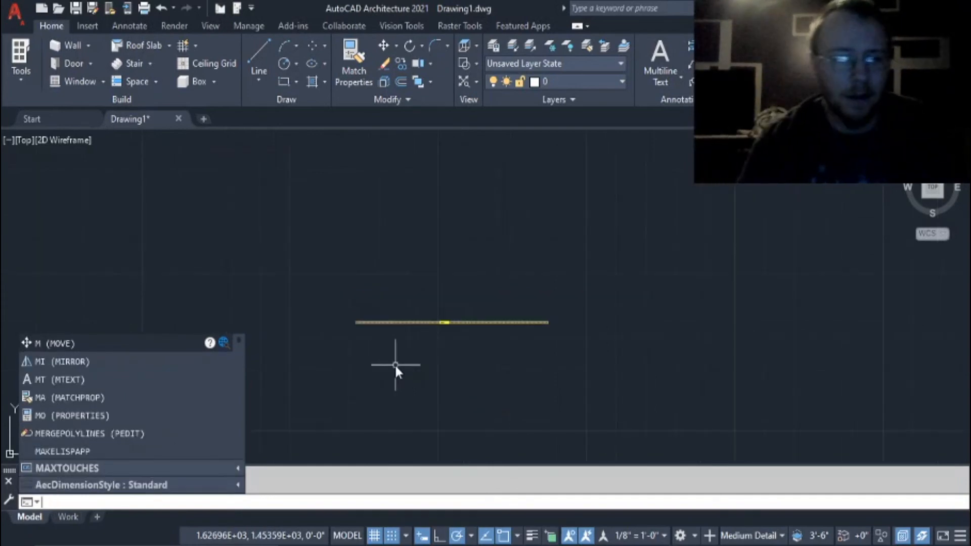
scroll(362, 370, up, 2)
click(362, 369)
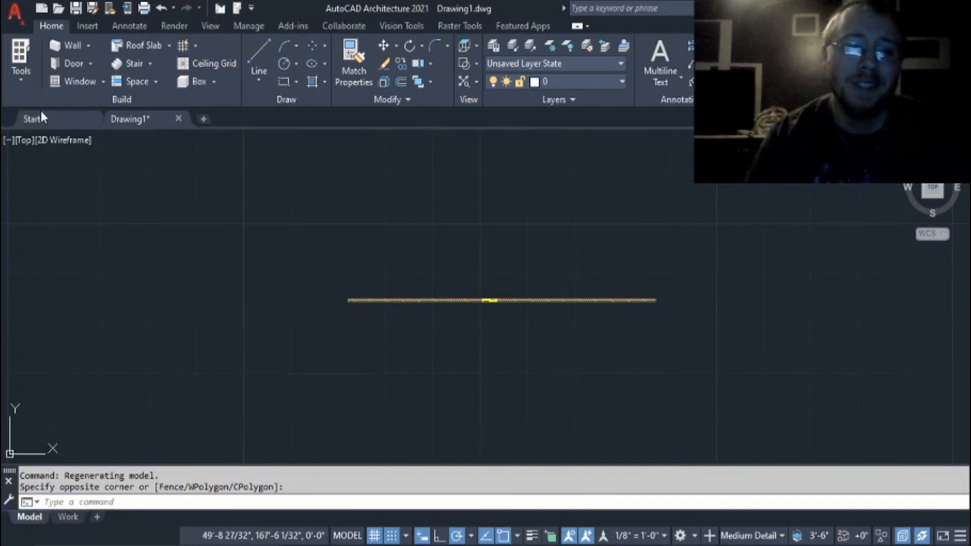
Open the Purge utility for the current drawing.
click(25, 30)
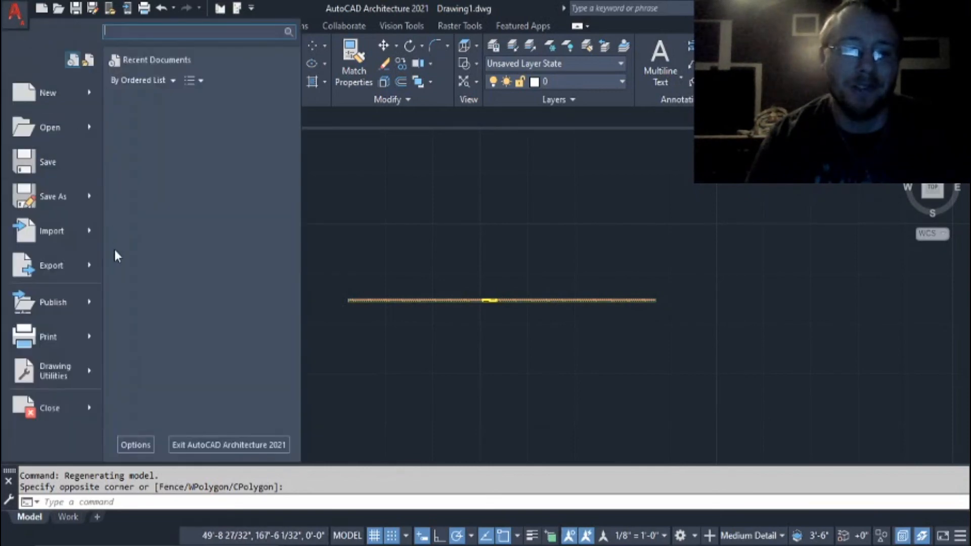
mouse_move(73, 368)
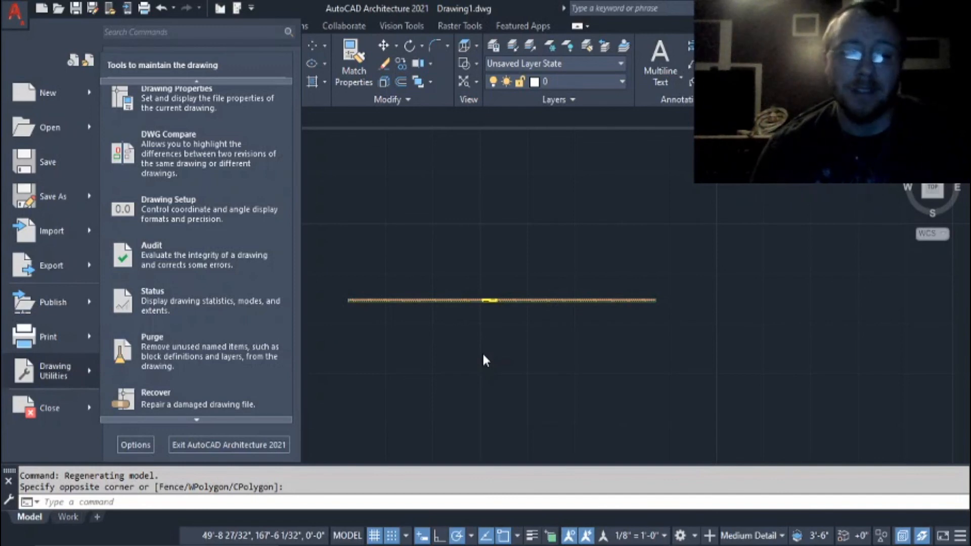
click(248, 364)
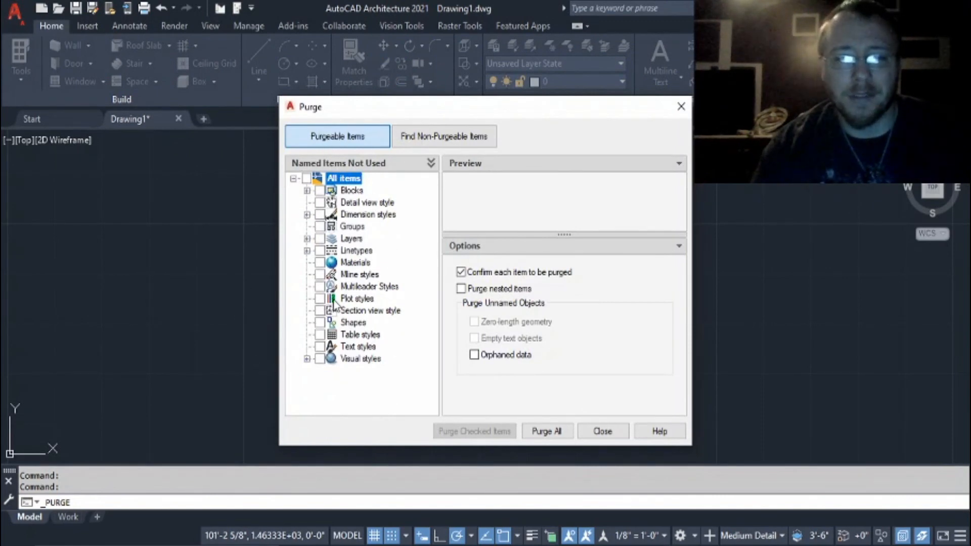
Expand the unused blocks and dimension styles in Purge to review them, and switch to the non-purgeable items.
click(307, 191)
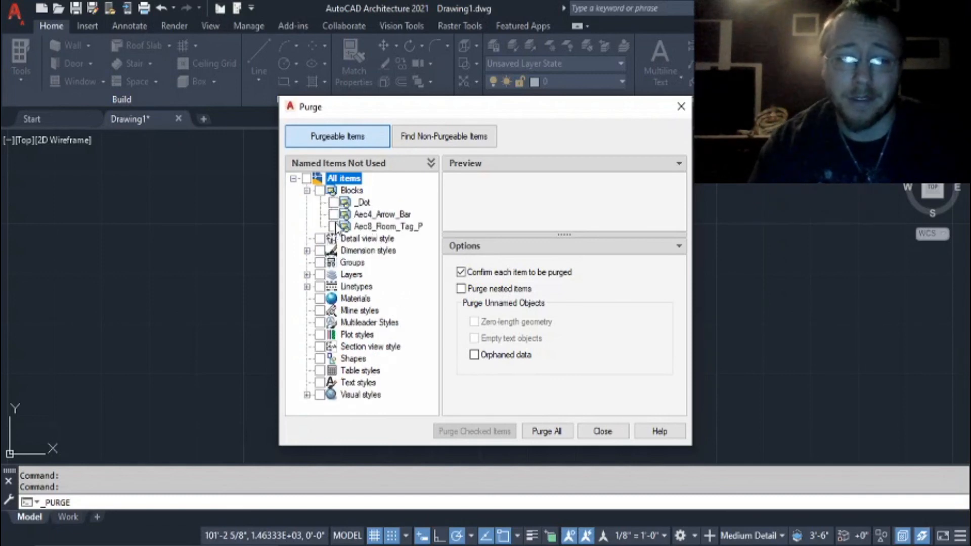
click(307, 252)
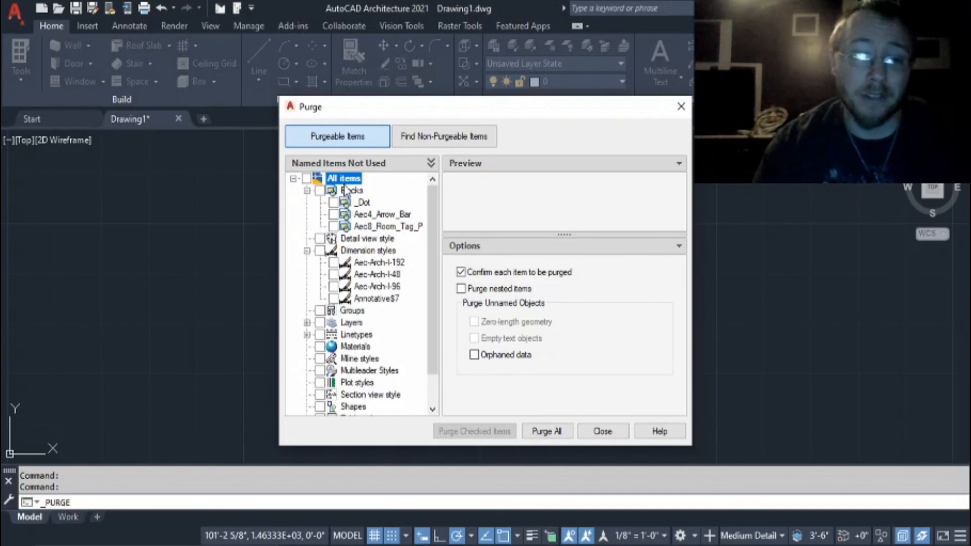
click(455, 137)
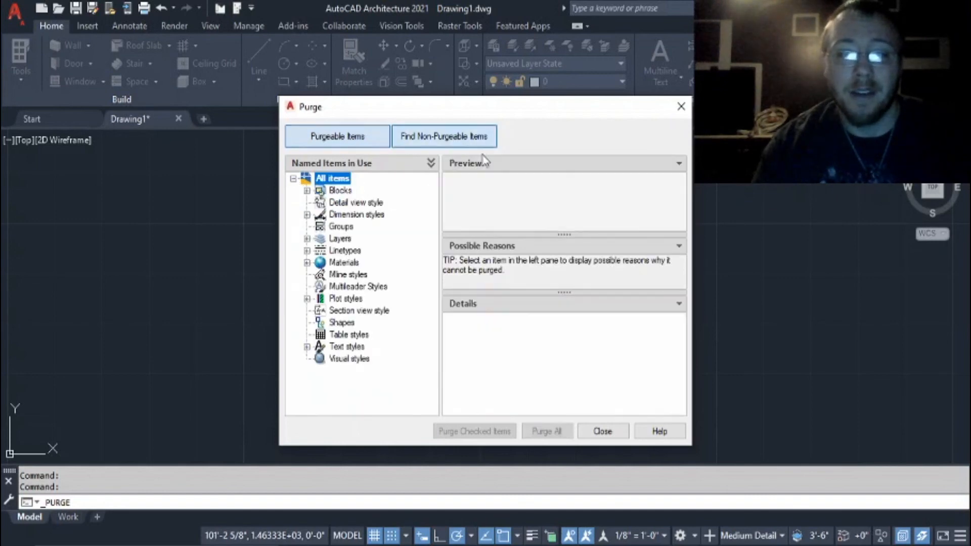
Review the in-use blocks and dimension styles among Purge's non-purgeable items, comparing them with the purgeable list.
click(307, 191)
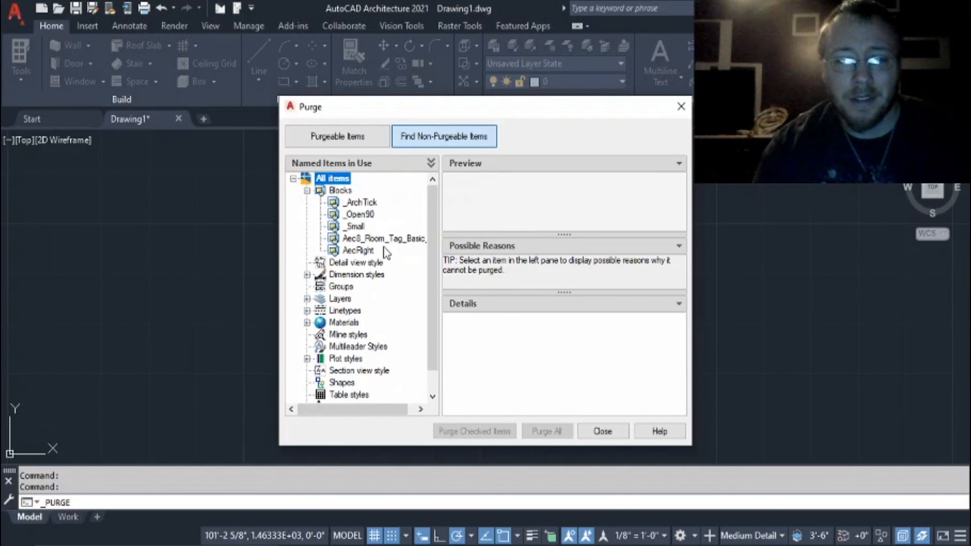
click(372, 142)
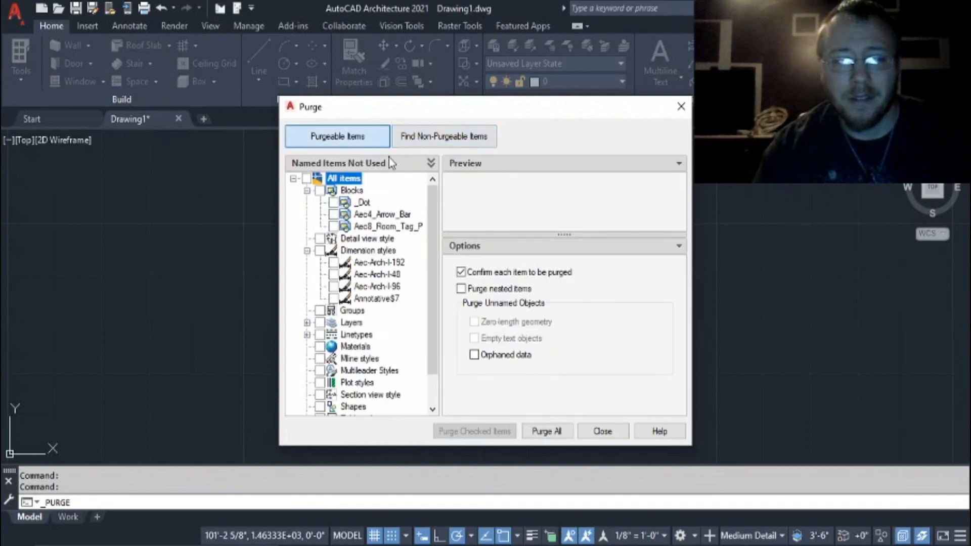
click(423, 137)
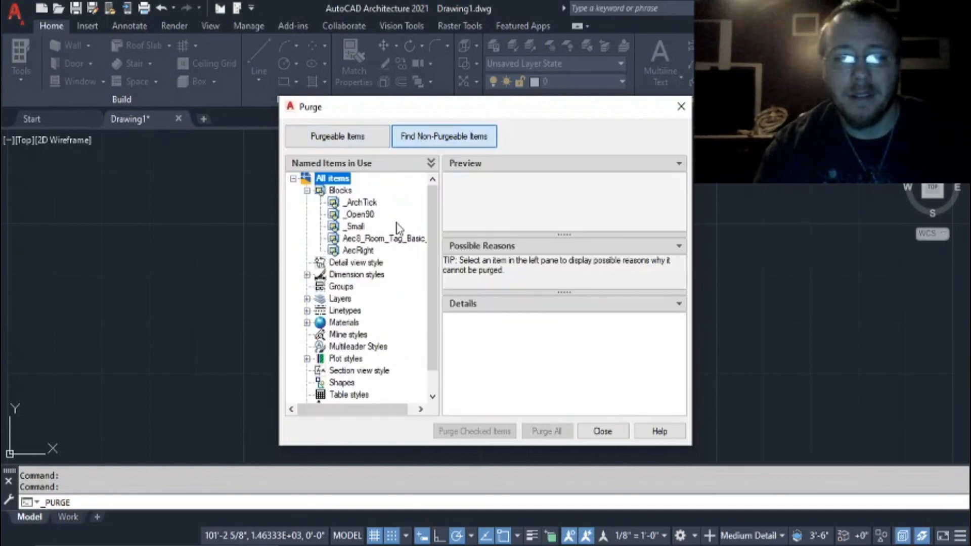
click(307, 190)
click(307, 215)
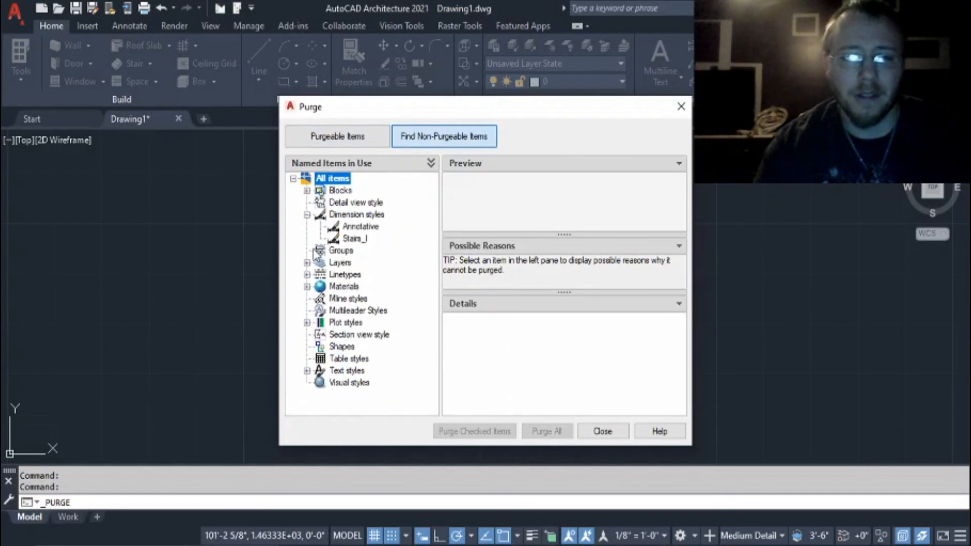
click(307, 215)
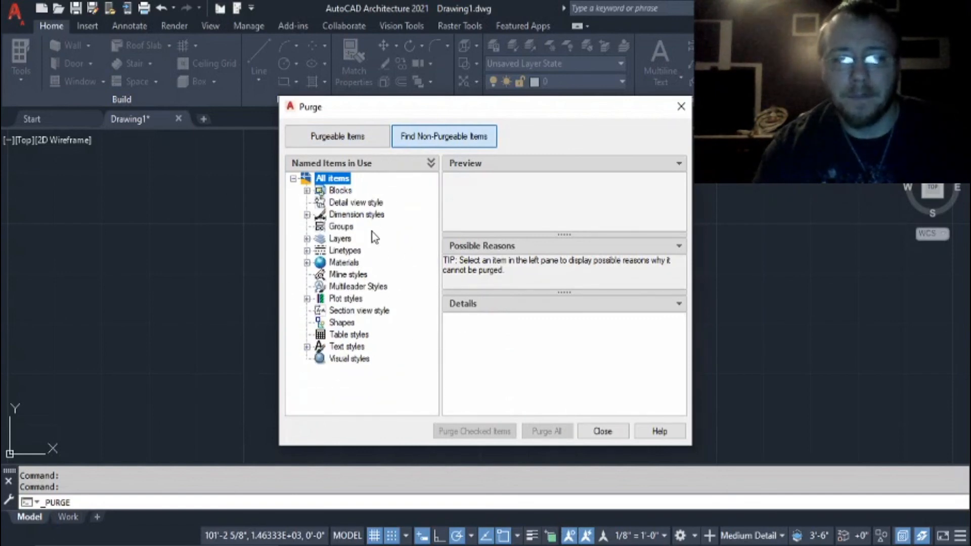
Return to the purgeable items in Purge and close the utility without purging anything.
click(347, 138)
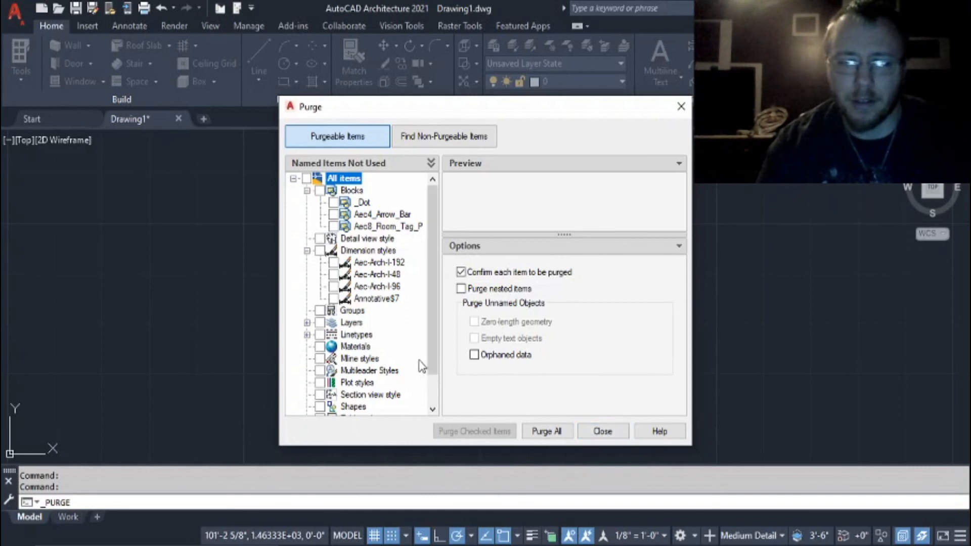
drag(435, 347, 427, 273)
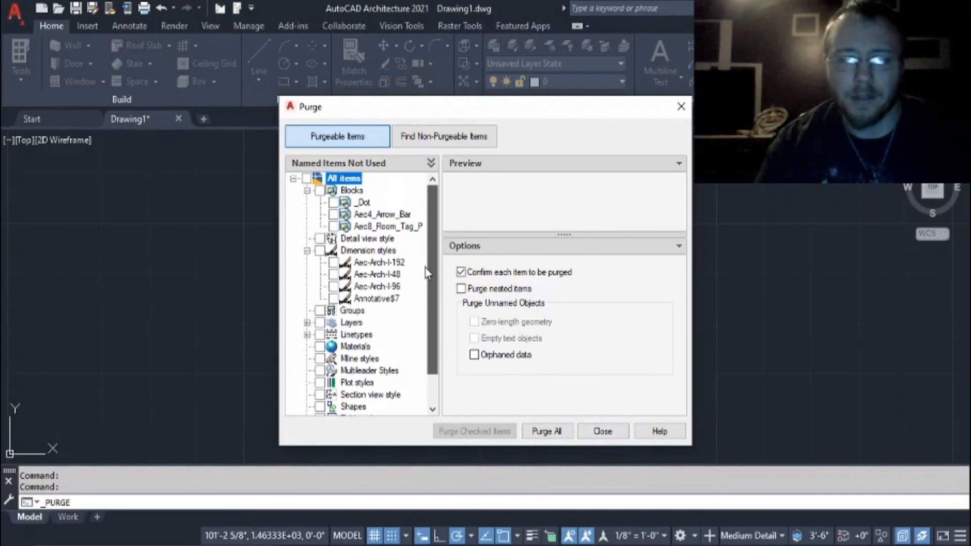
click(681, 107)
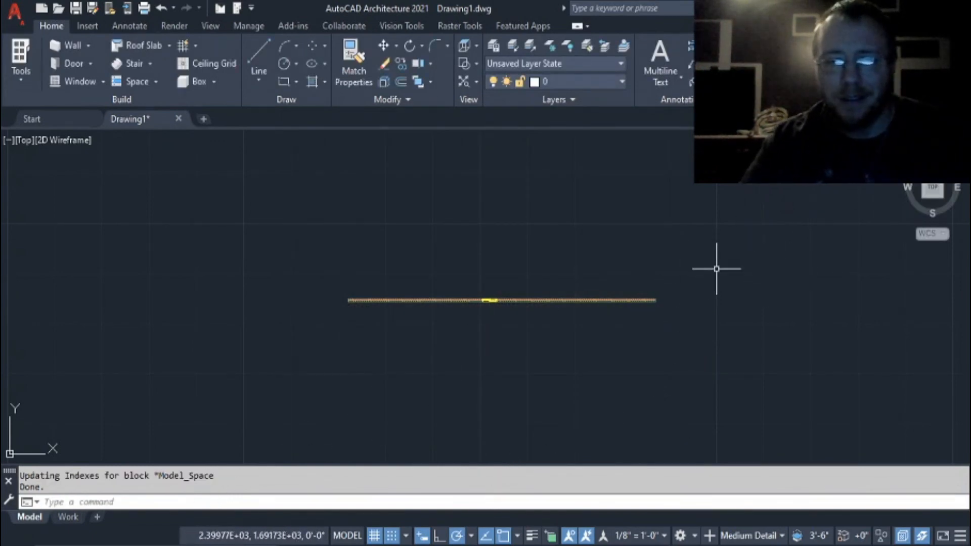
Erase the window from the brick wall.
scroll(715, 270, down, 2)
scroll(715, 272, up, 4)
scroll(340, 344, up, 3)
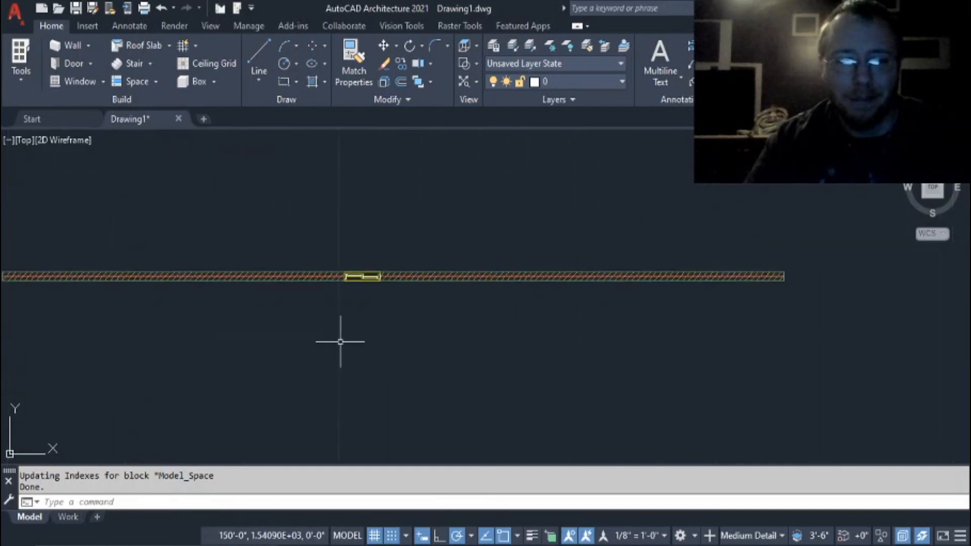
scroll(371, 279, down, 1)
scroll(370, 283, down, 2)
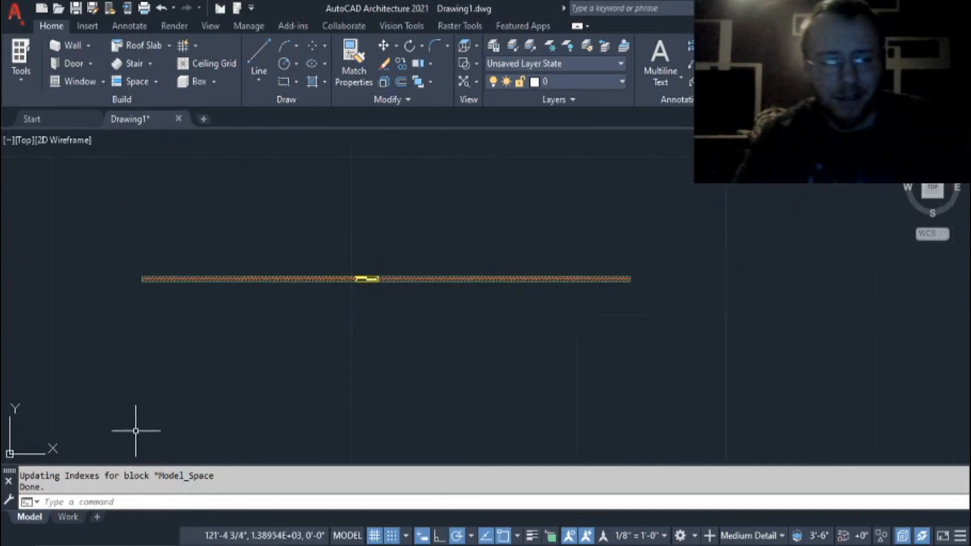
click(378, 281)
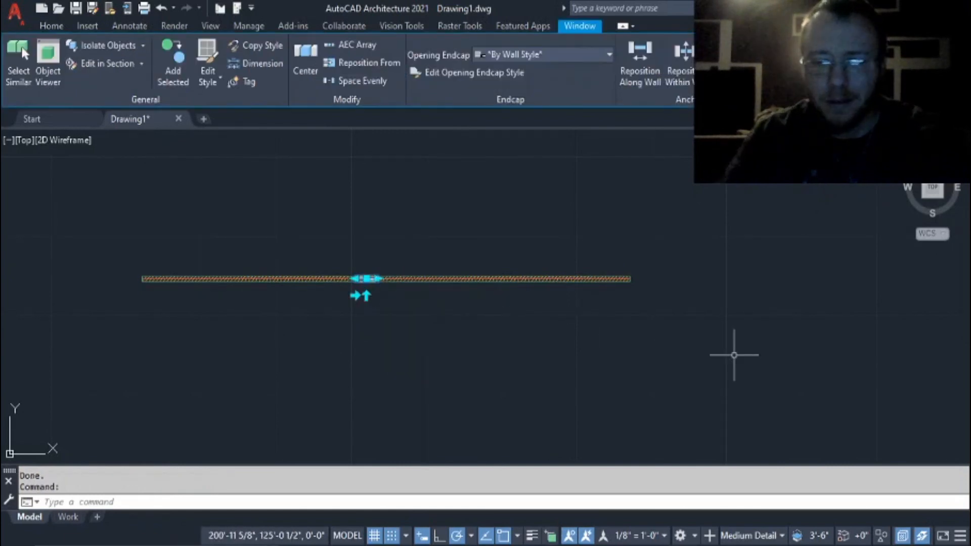
key(Delete)
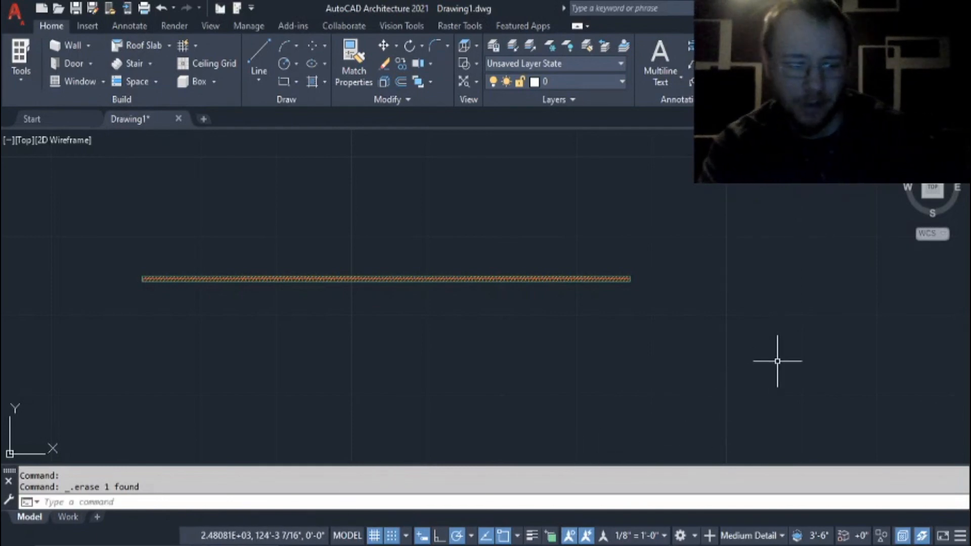
Draw a horizontal line below the wall, starting and ending within the wall's length.
click(258, 60)
click(257, 359)
click(598, 360)
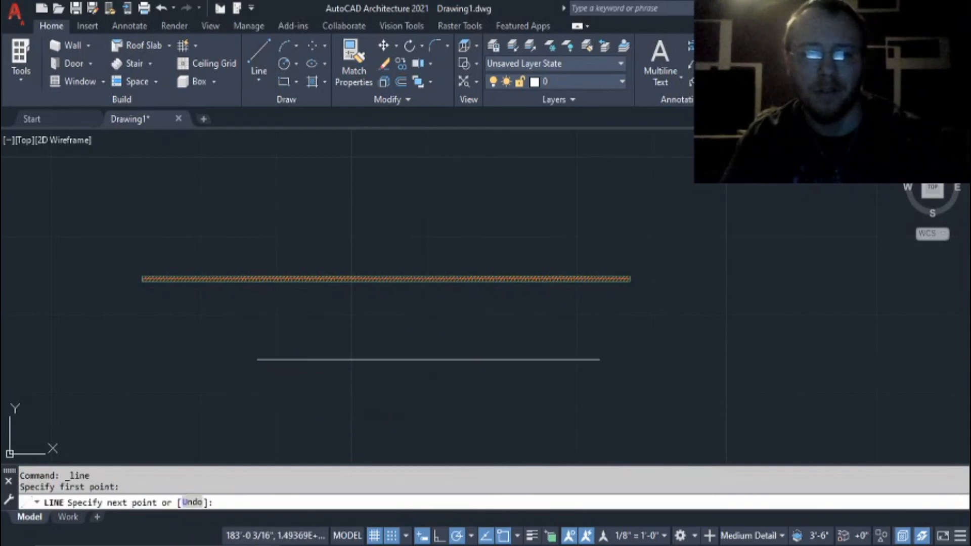
key(Escape)
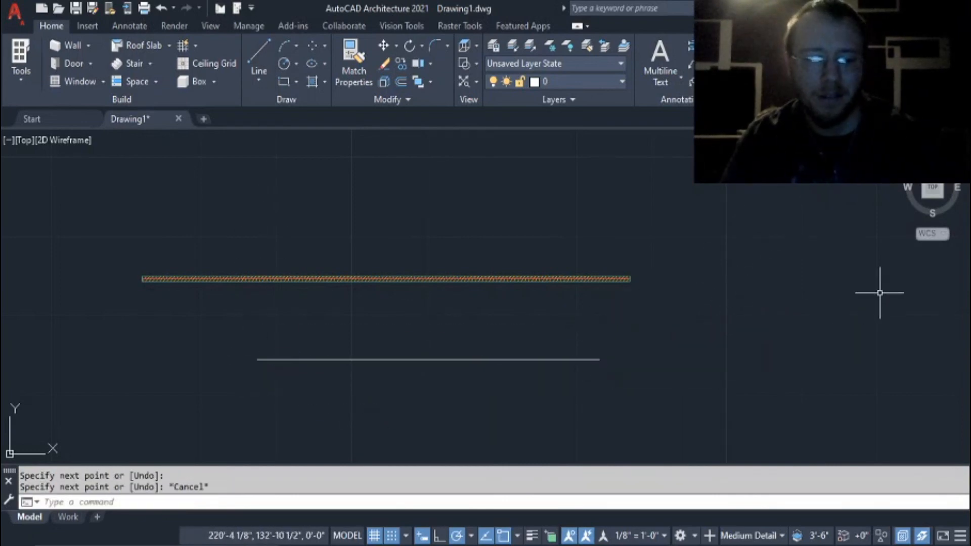
Undo the line and the window erasure, and redo both actions.
key(ctrl+z)
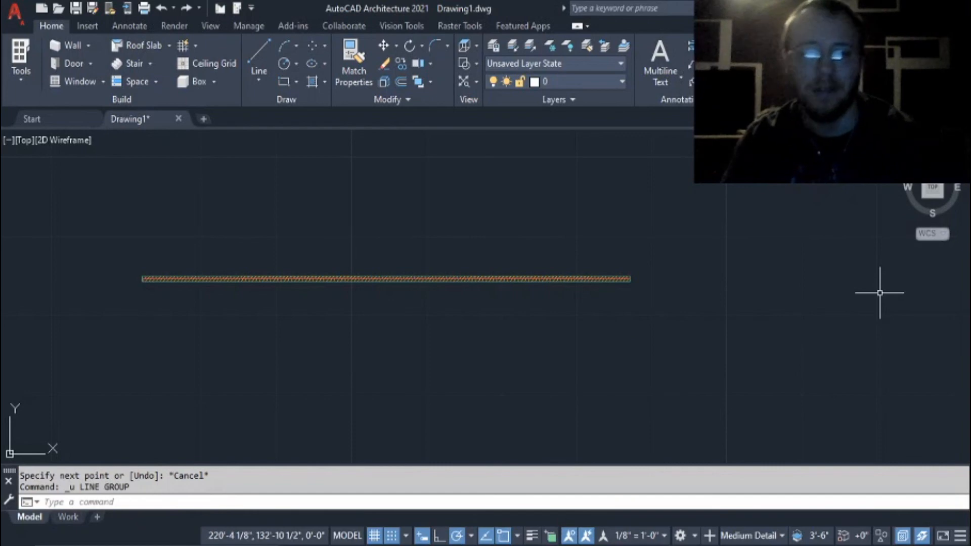
key(ctrl+z)
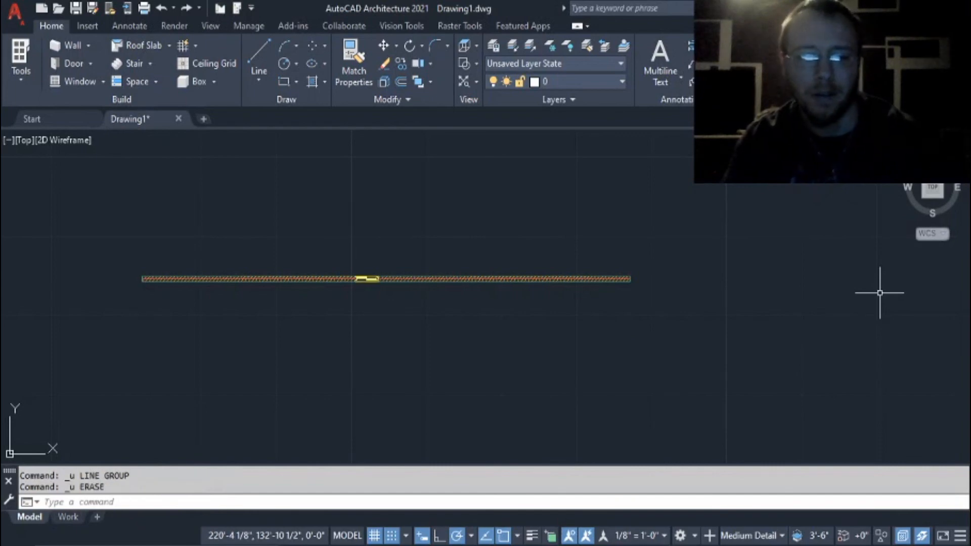
key(ctrl+y)
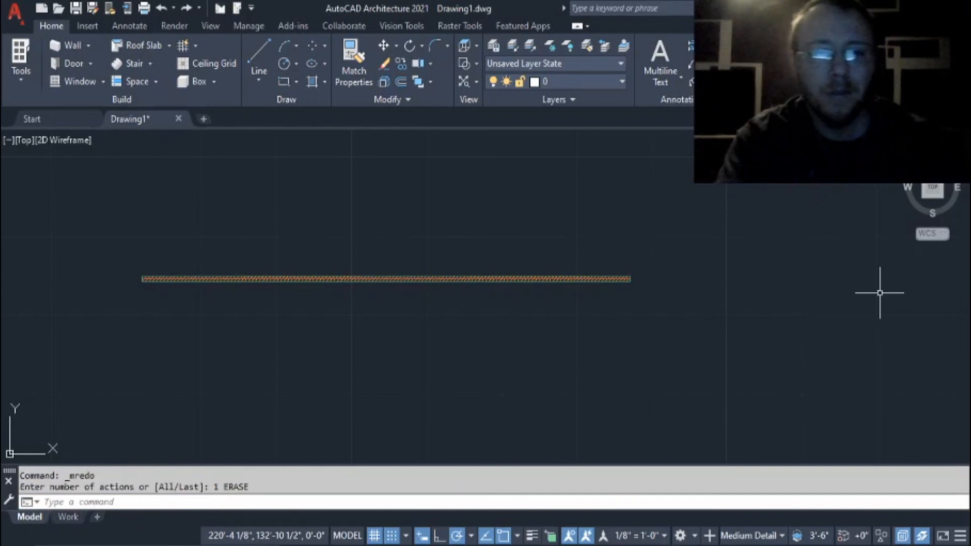
key(ctrl+y)
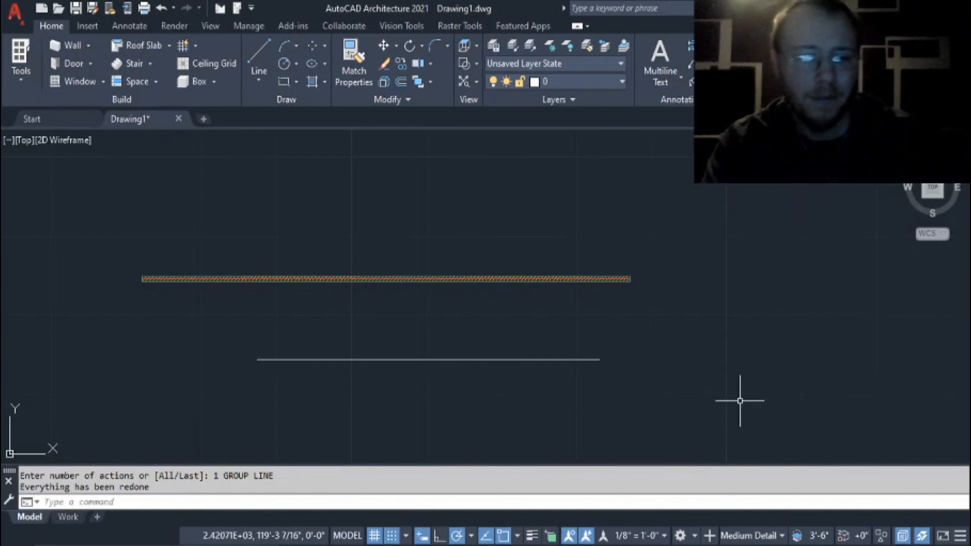
Try to restore the erased window with the OOPS command.
text(o)
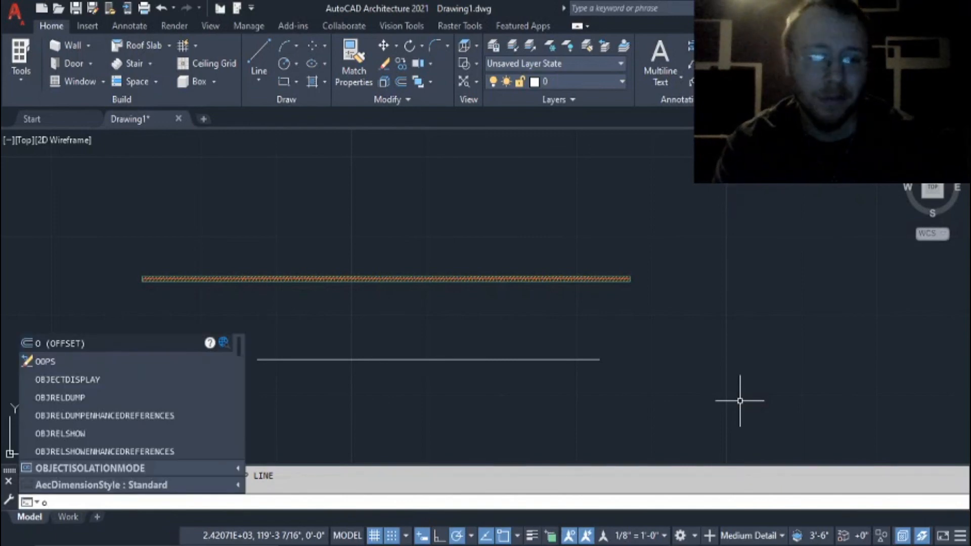
text(ops)
key(Return)
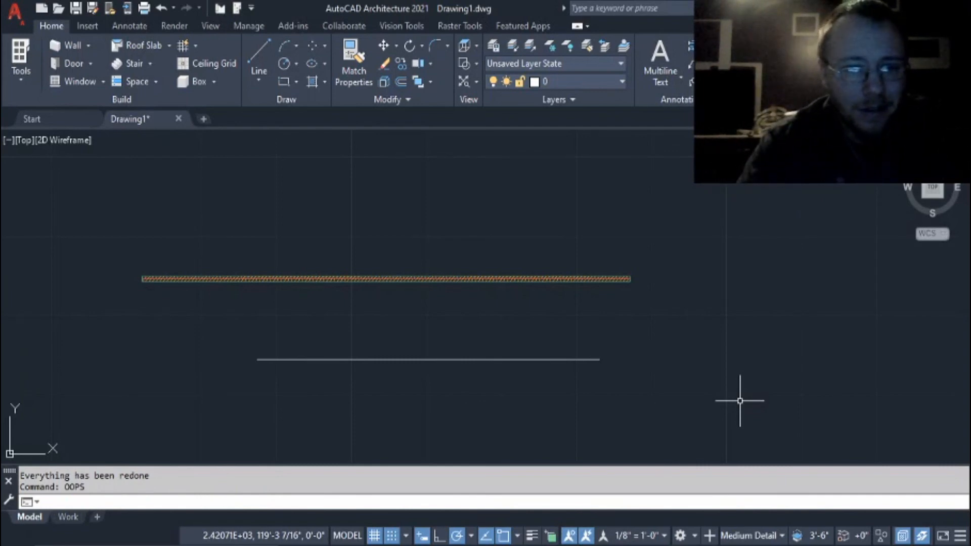
Undo the recent changes back through the horizontal line and the window erasure.
scroll(526, 353, down, 3)
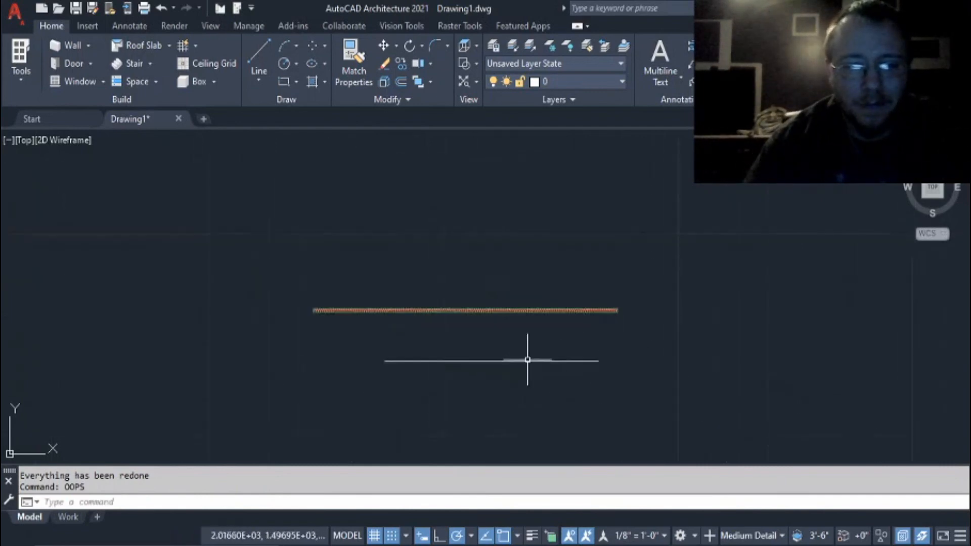
scroll(522, 362, up, 7)
scroll(522, 362, down, 5)
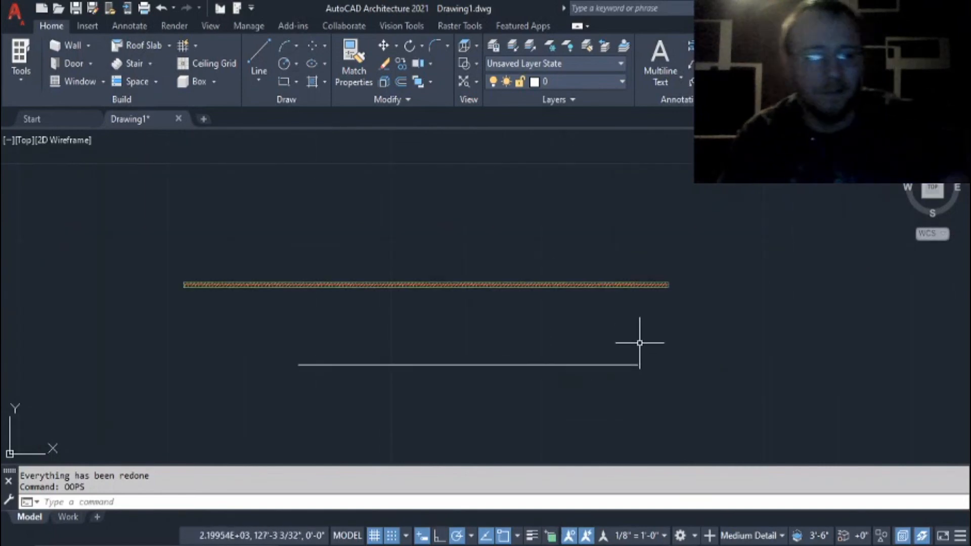
key(Escape)
key(ctrl+z)
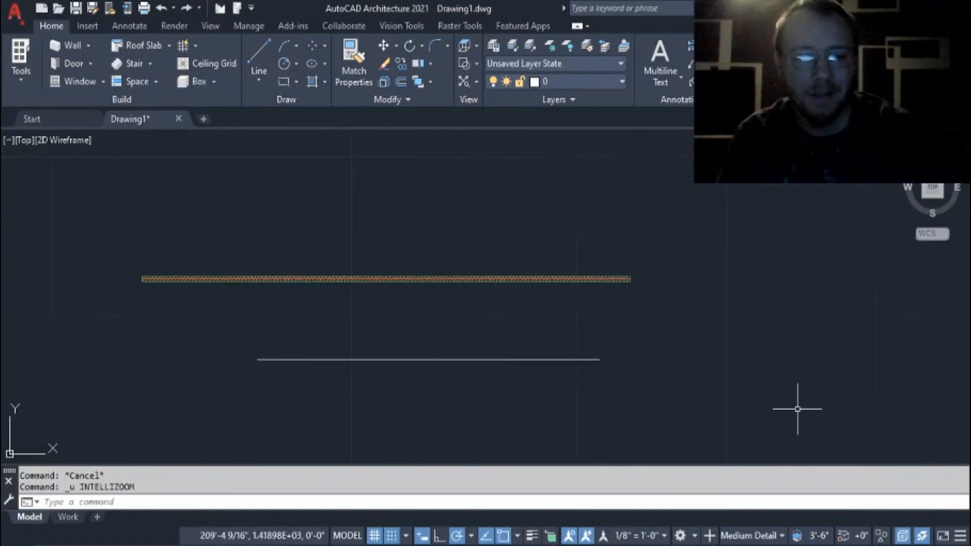
key(ctrl+z)
key(ctrl+z)
key(ctrl+z)
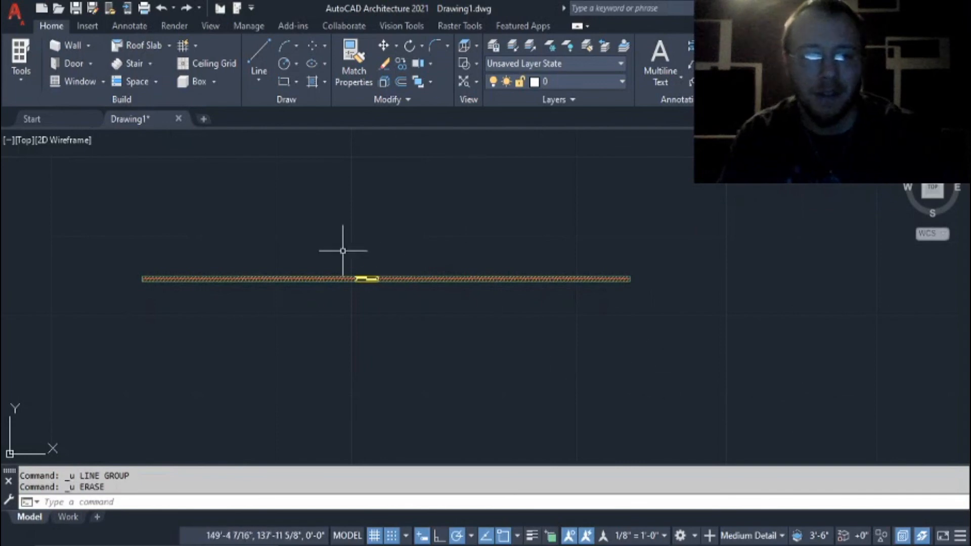
Erase the brick wall with its window, and draw a single line sloping down to the right across its former location.
click(325, 276)
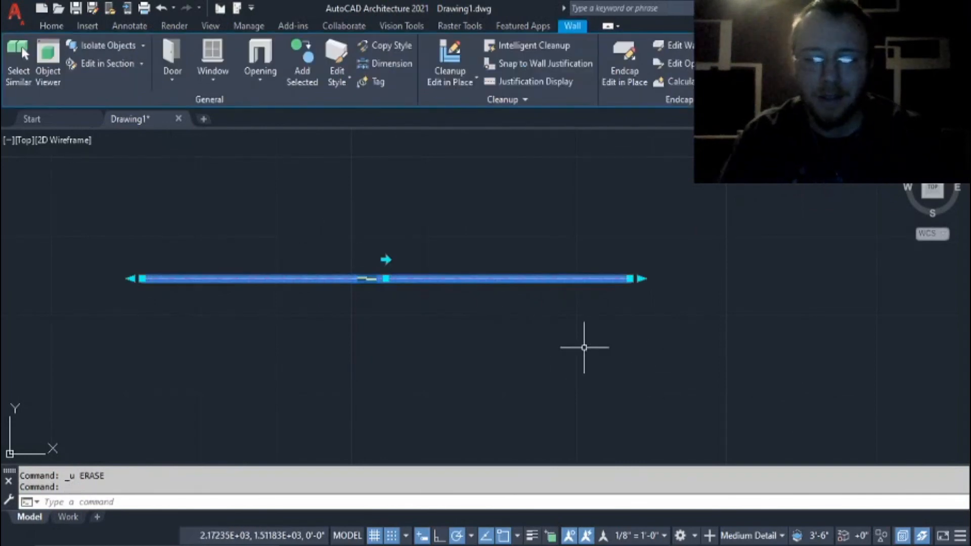
key(Delete)
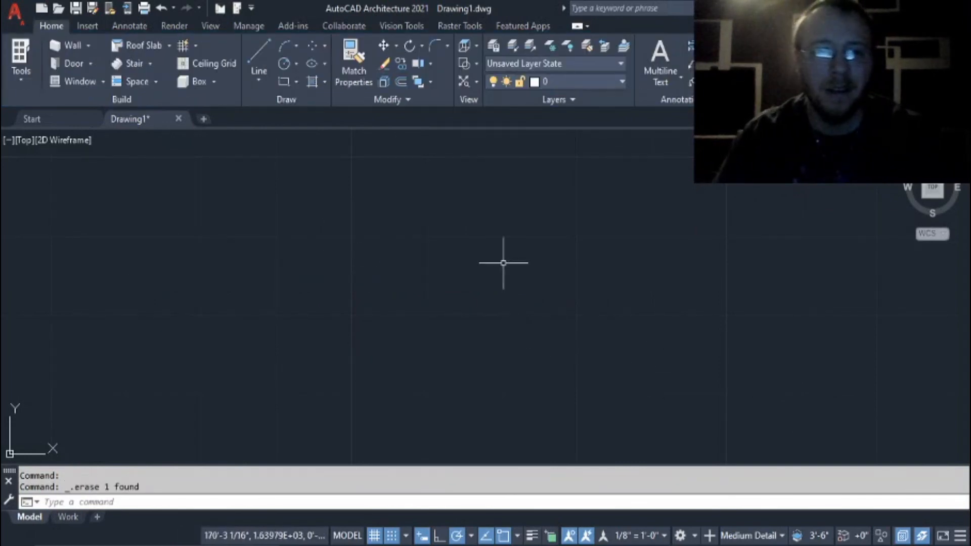
click(258, 55)
click(226, 224)
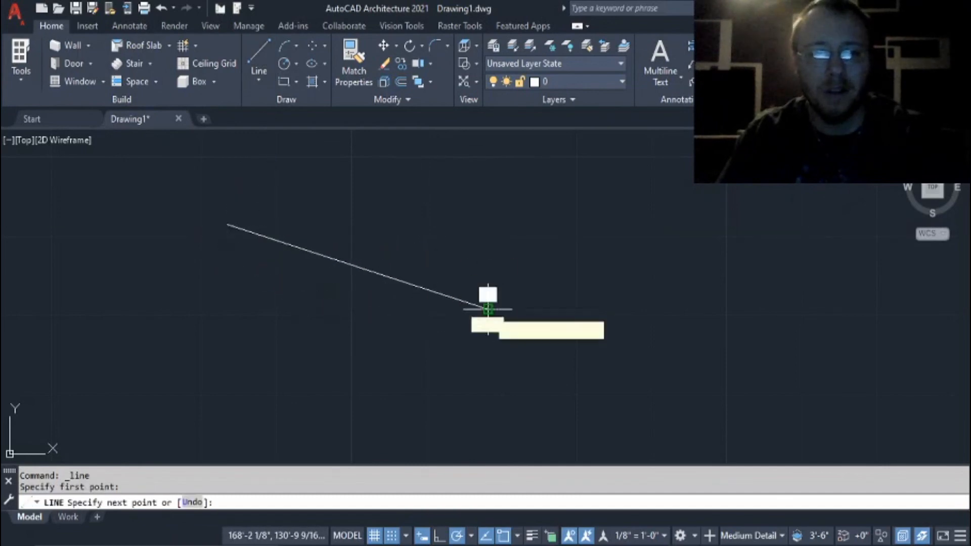
click(488, 309)
key(Escape)
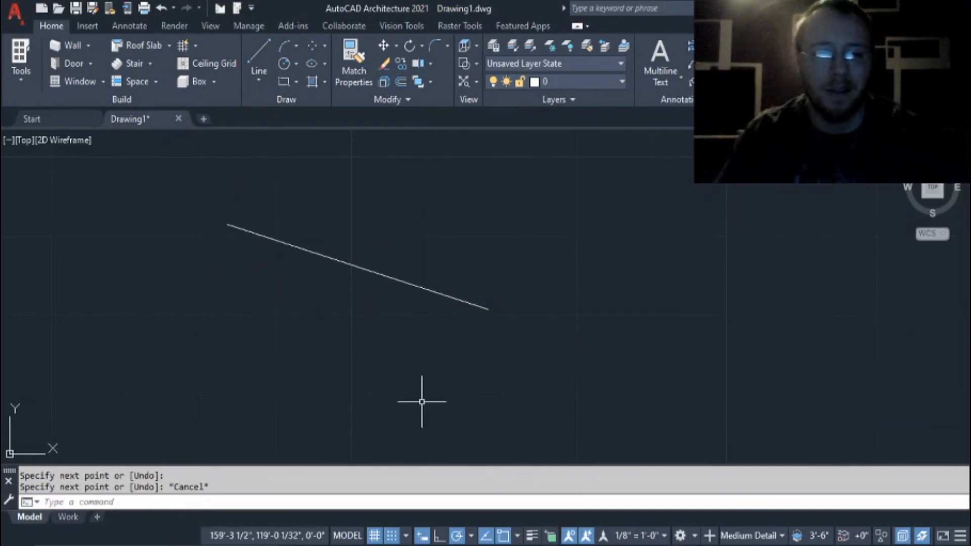
Restore the erased wall and window with the OOPS command, keeping the new sloping line.
text(oops)
key(Return)
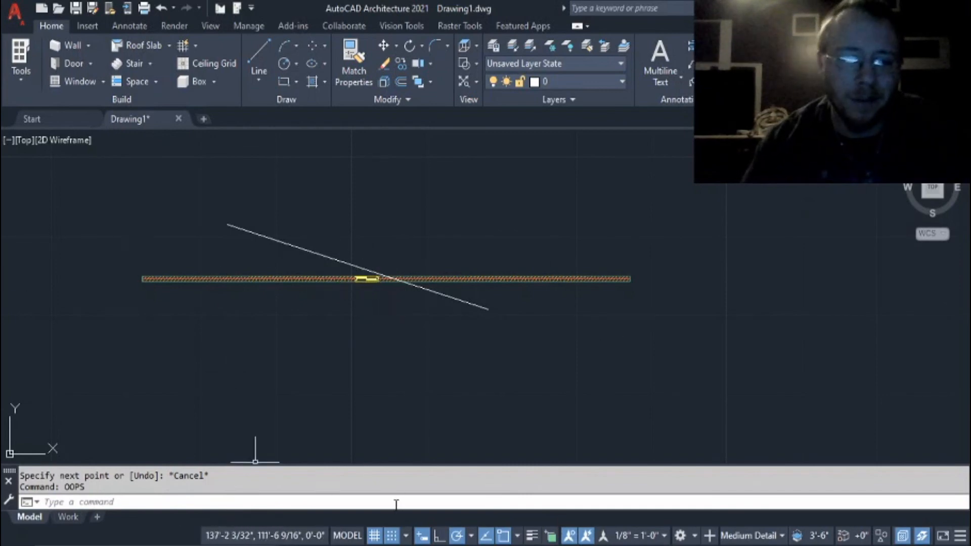
Erase the sloping line that crosses the brick wall.
scroll(336, 283, up, 2)
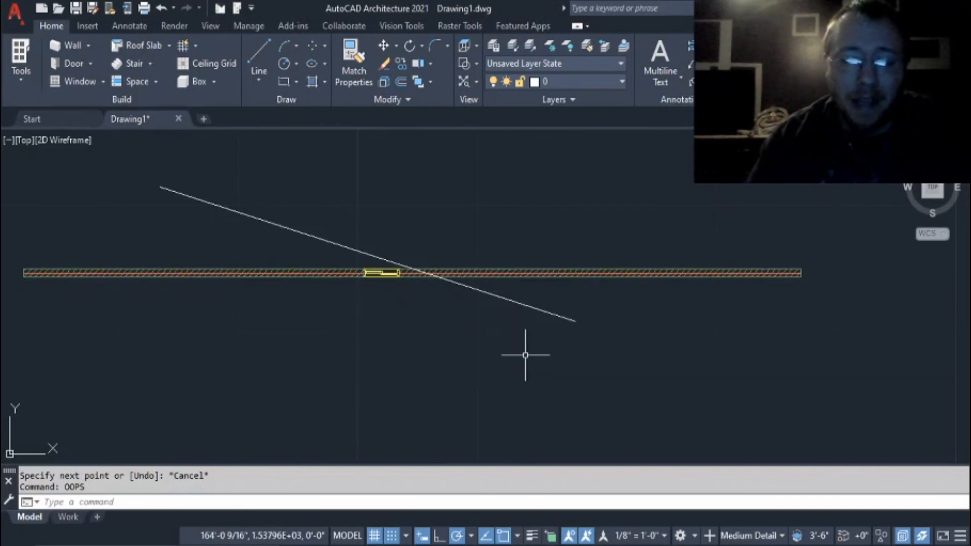
click(536, 307)
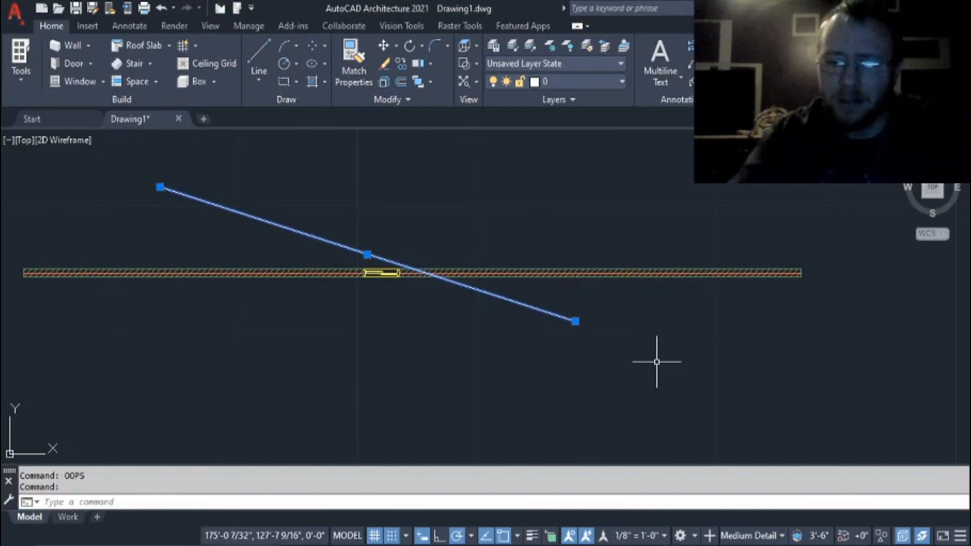
key(Delete)
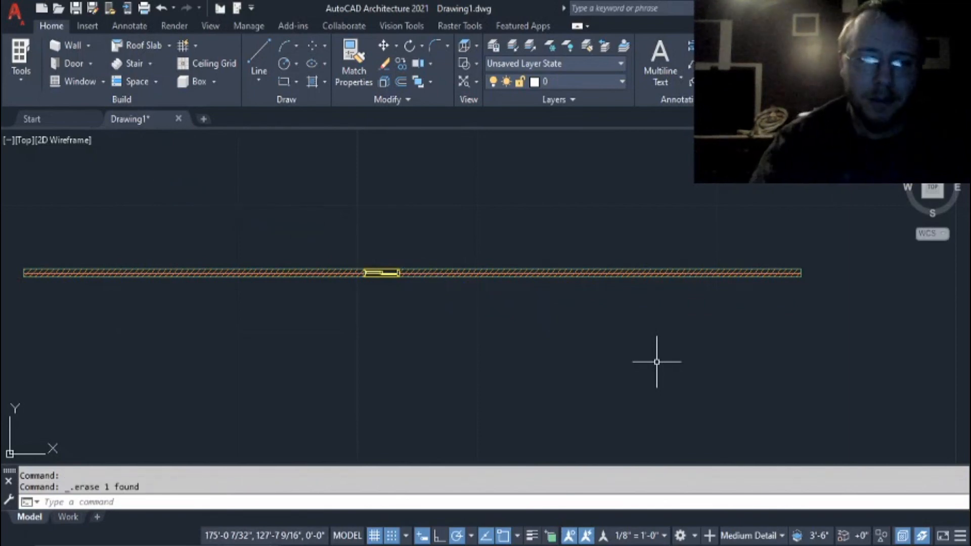
Erase the brick wall together with its window to clear the drawing.
click(621, 273)
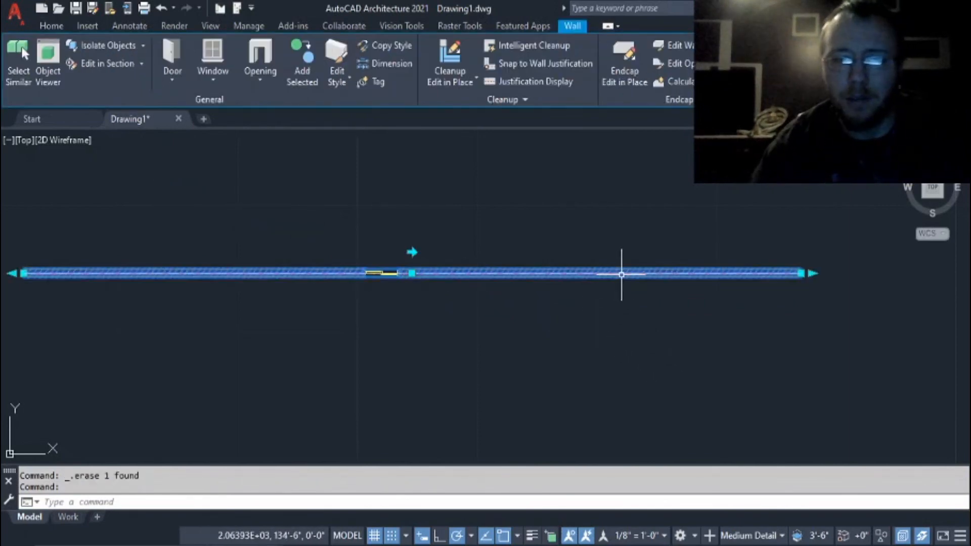
key(Delete)
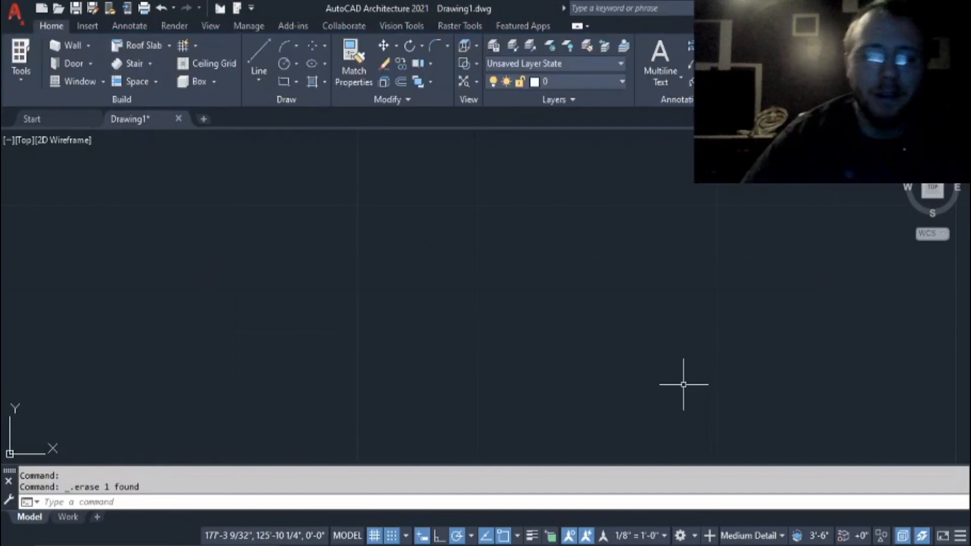
scroll(452, 387, down, 2)
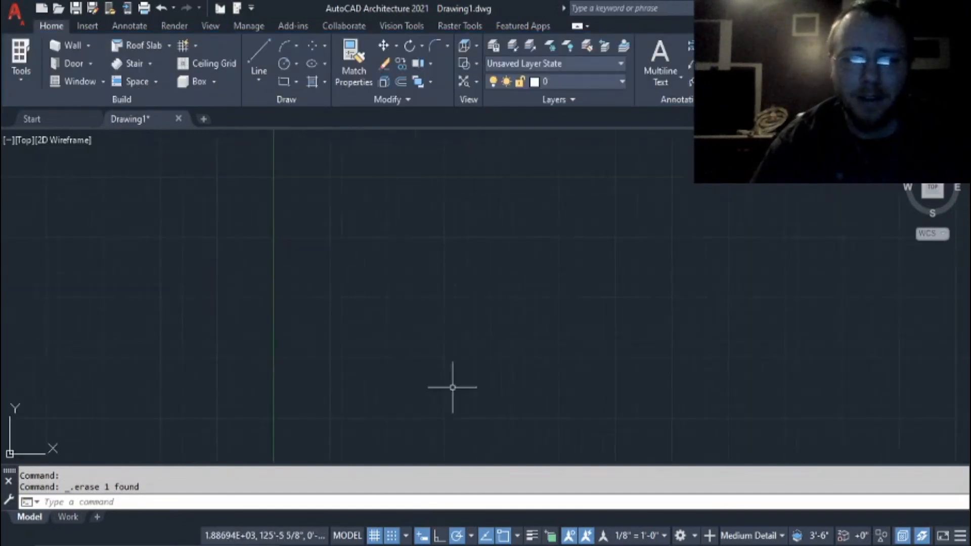
scroll(452, 388, down, 3)
scroll(455, 380, up, 1)
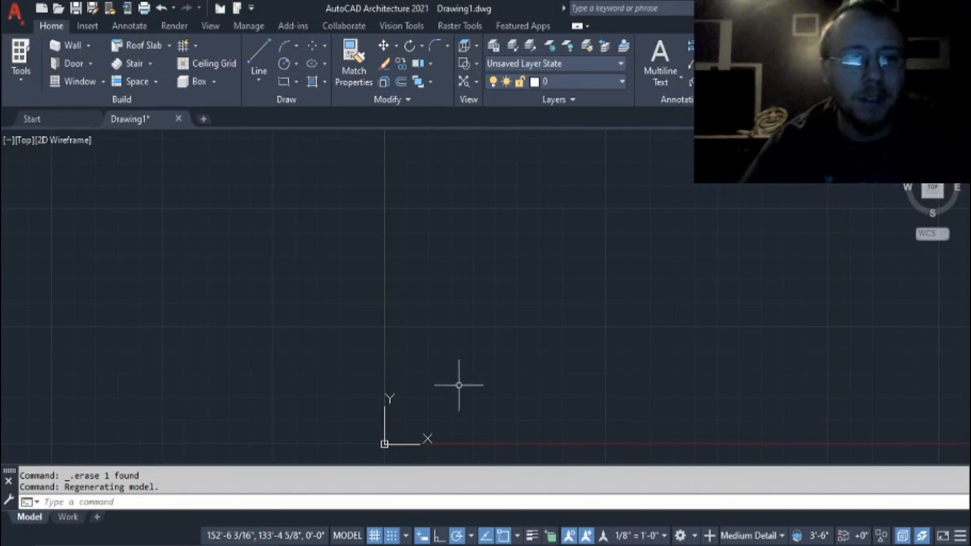
scroll(466, 375, down, 2)
scroll(468, 370, up, 2)
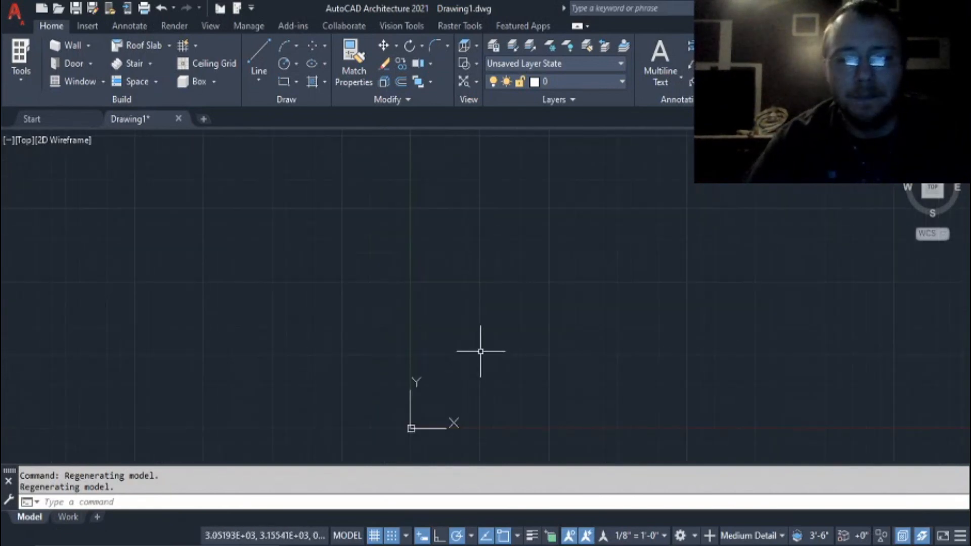
middle_drag(635, 255, 520, 281)
scroll(488, 259, down, 4)
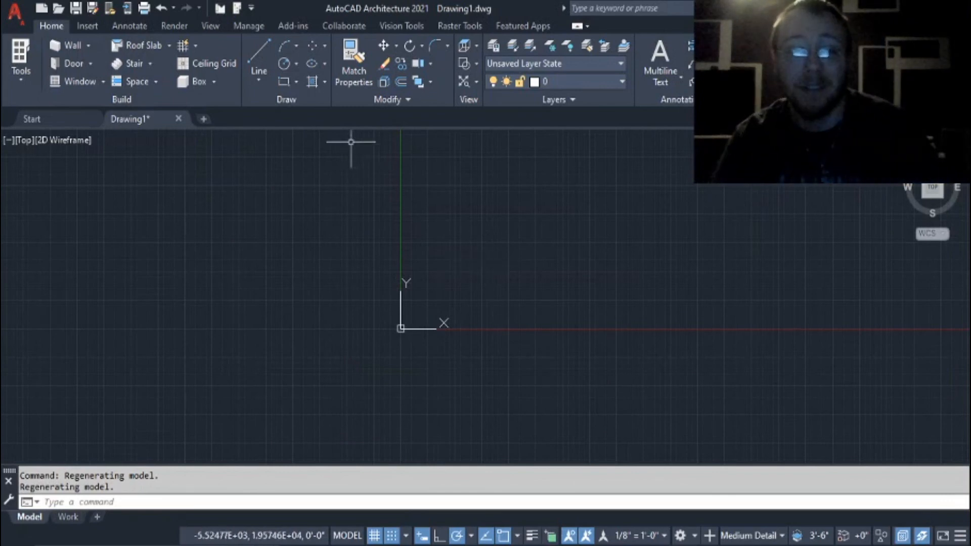
click(582, 105)
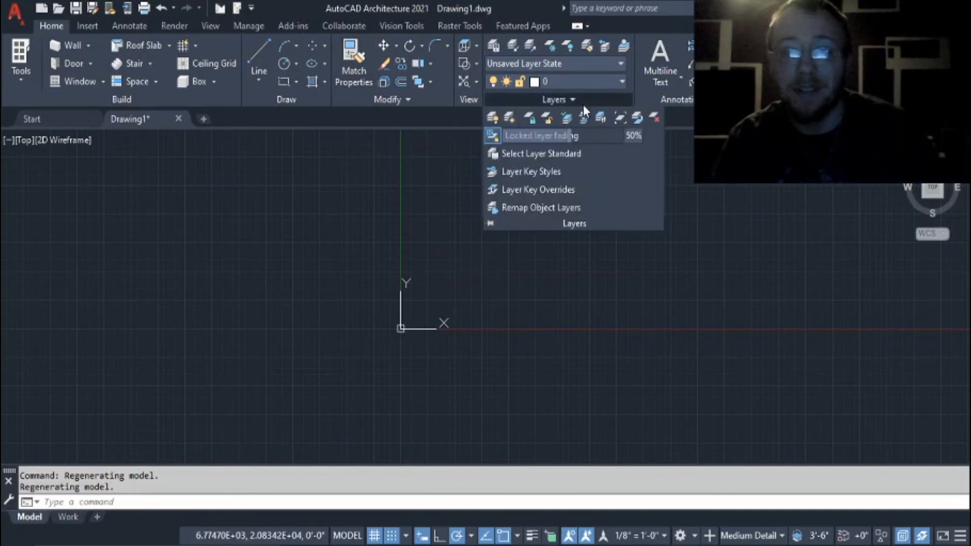
click(620, 83)
click(622, 80)
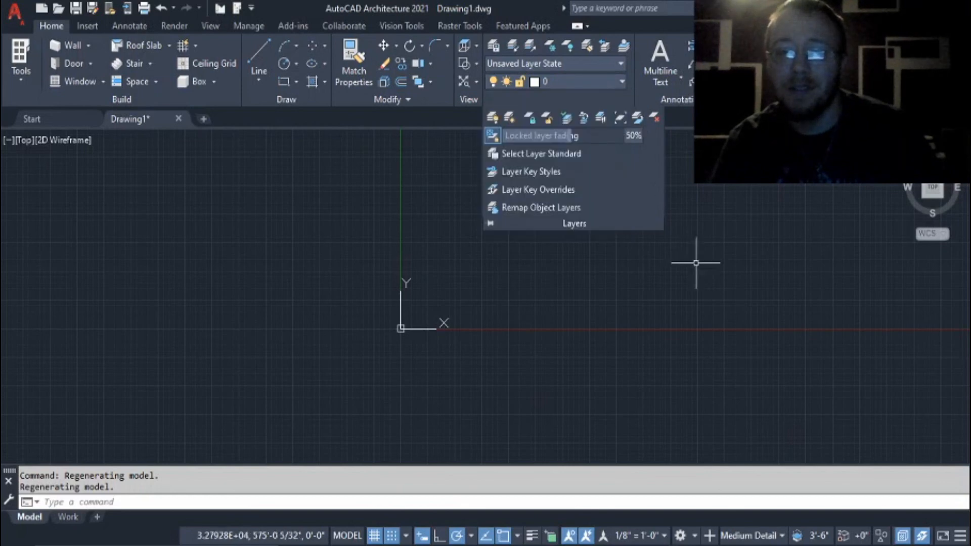
click(696, 266)
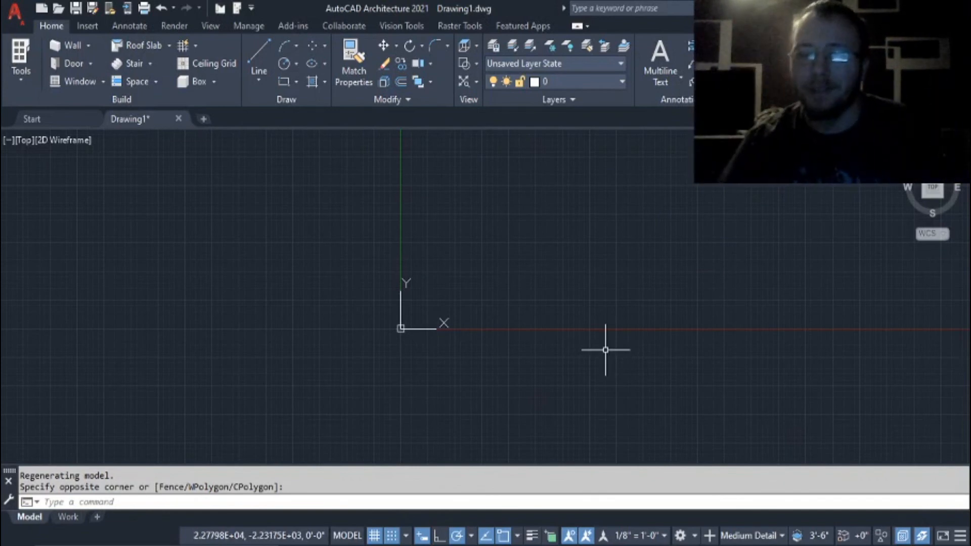
mouse_move(644, 545)
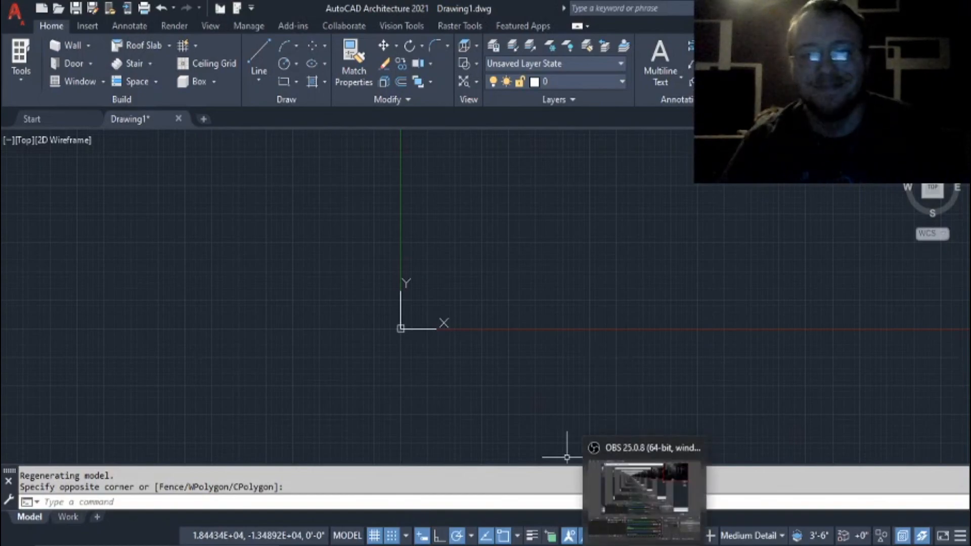